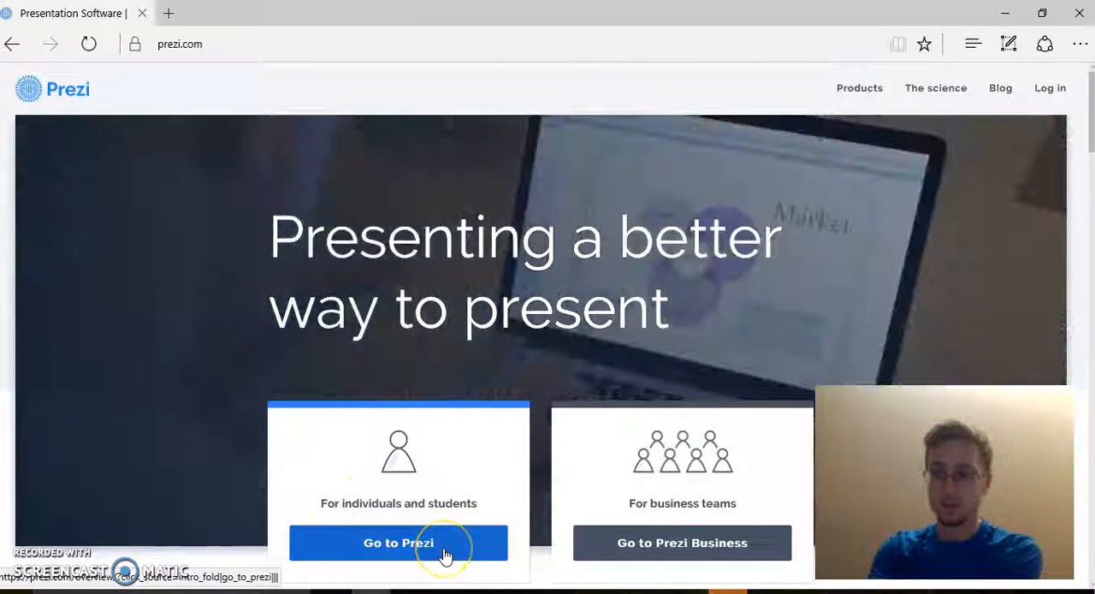
Step: Open the Prezi site for individuals and students, look over its overview page, and log in with the prefilled account credentials
{"action": "left_click", "coordinate": [444, 554]}
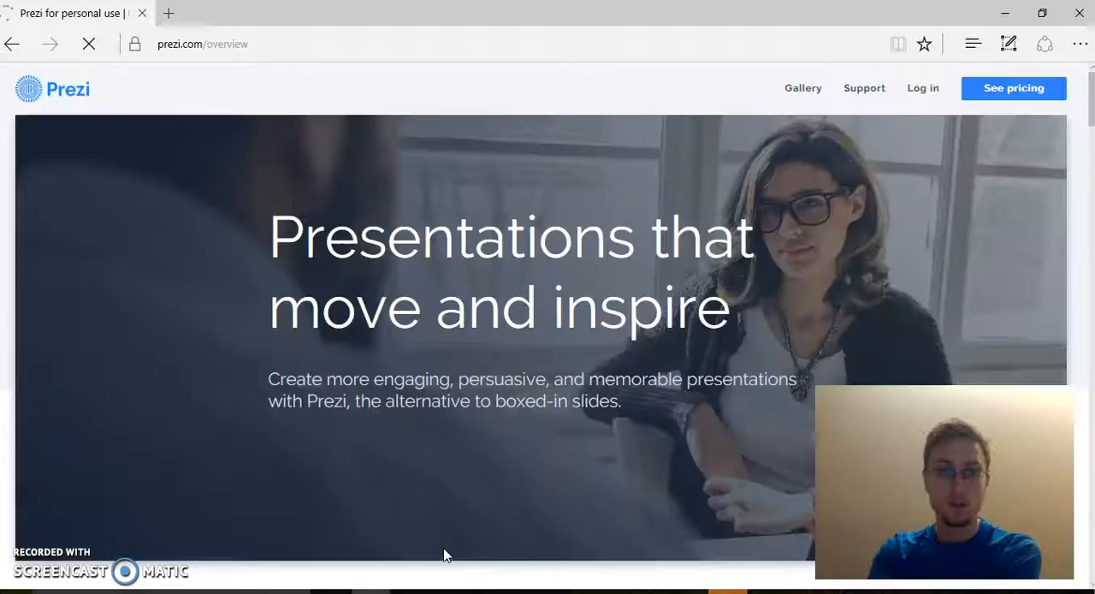
{"action": "scroll", "coordinate": [685, 295], "scroll_direction": "down", "scroll_amount": 12}
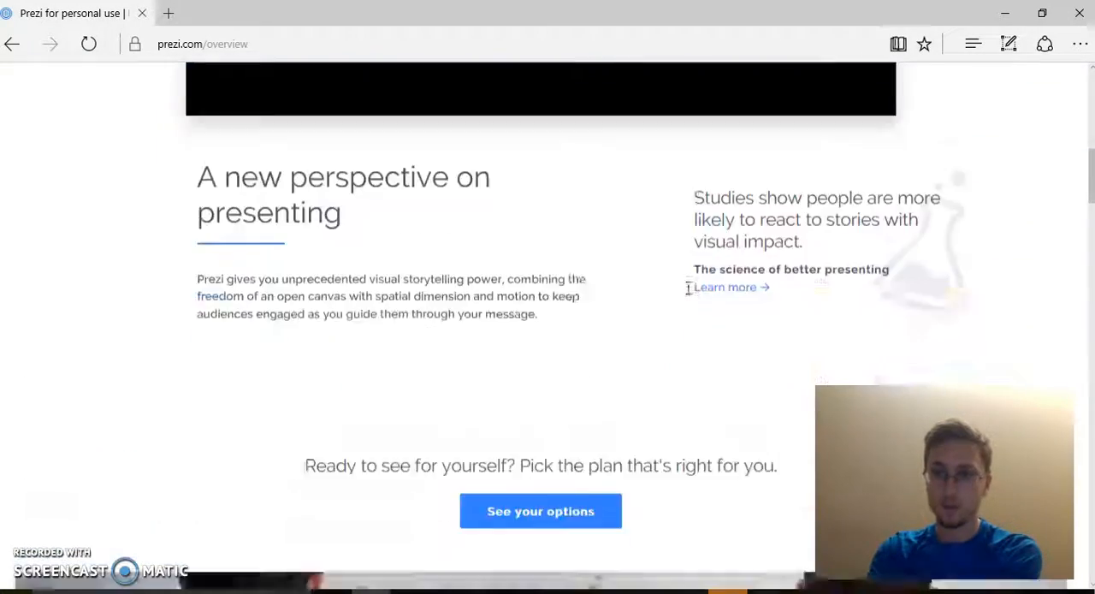
{"action": "scroll", "coordinate": [812, 82], "scroll_direction": "down", "scroll_amount": 15}
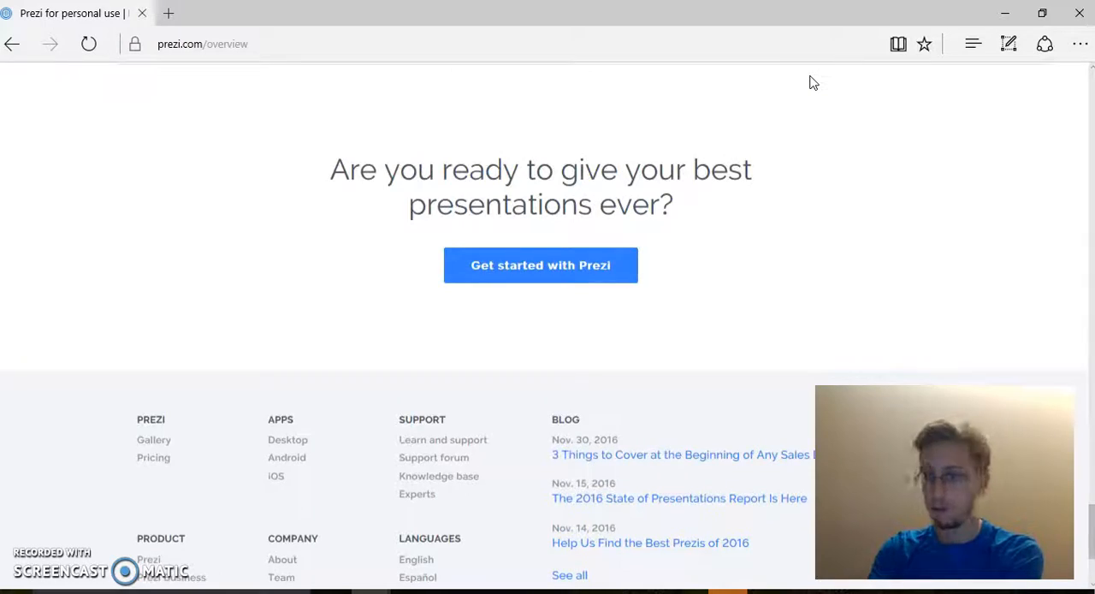
{"action": "scroll", "coordinate": [813, 82], "scroll_direction": "up", "scroll_amount": 12}
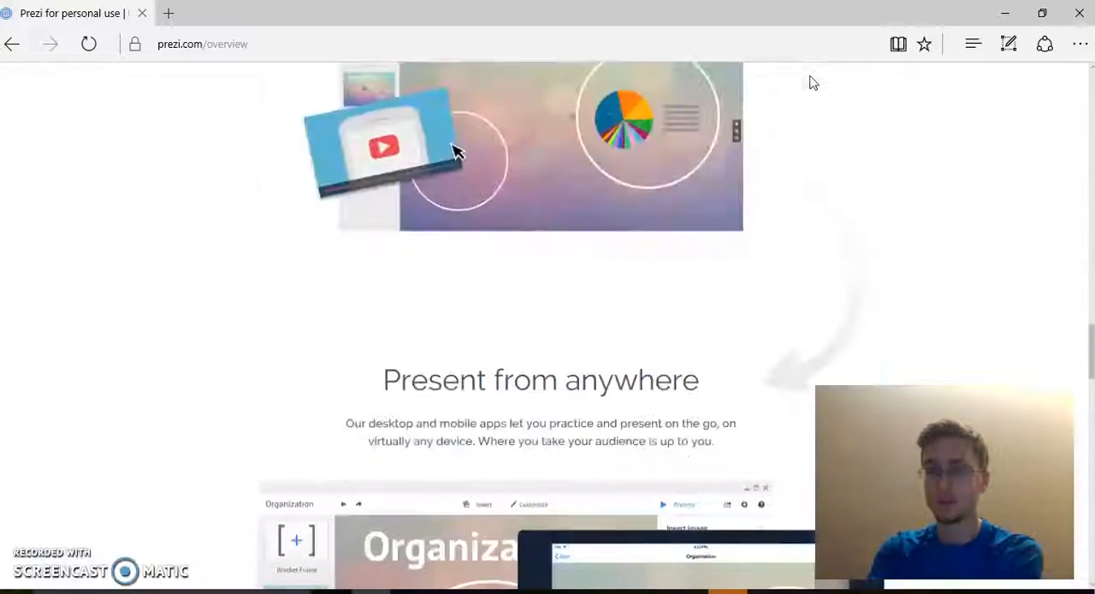
{"action": "scroll", "coordinate": [813, 82], "scroll_direction": "up", "scroll_amount": 10}
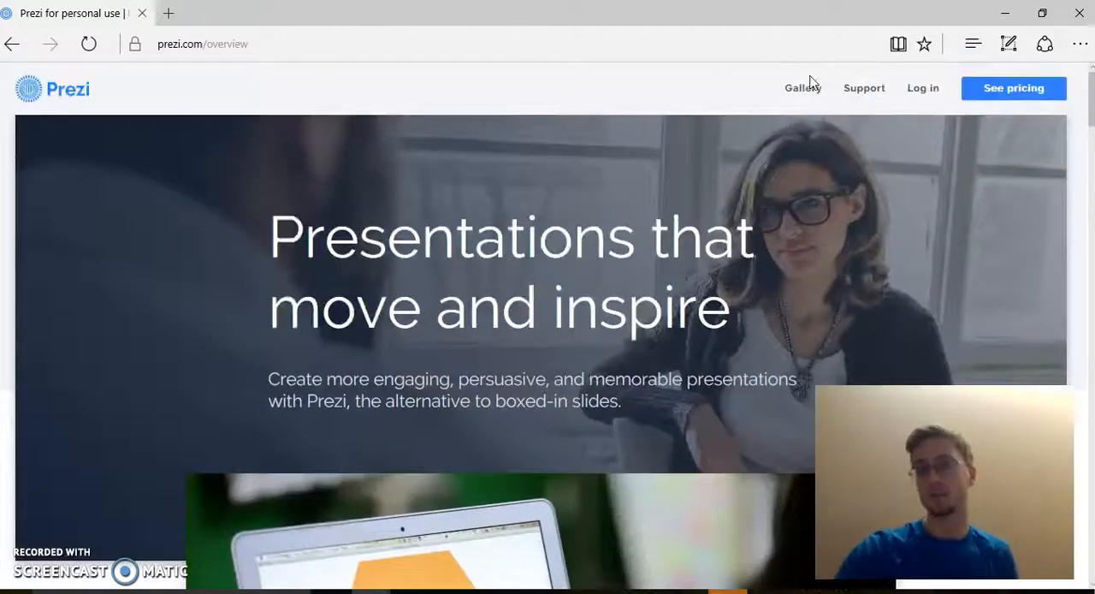
{"action": "left_click", "coordinate": [915, 96]}
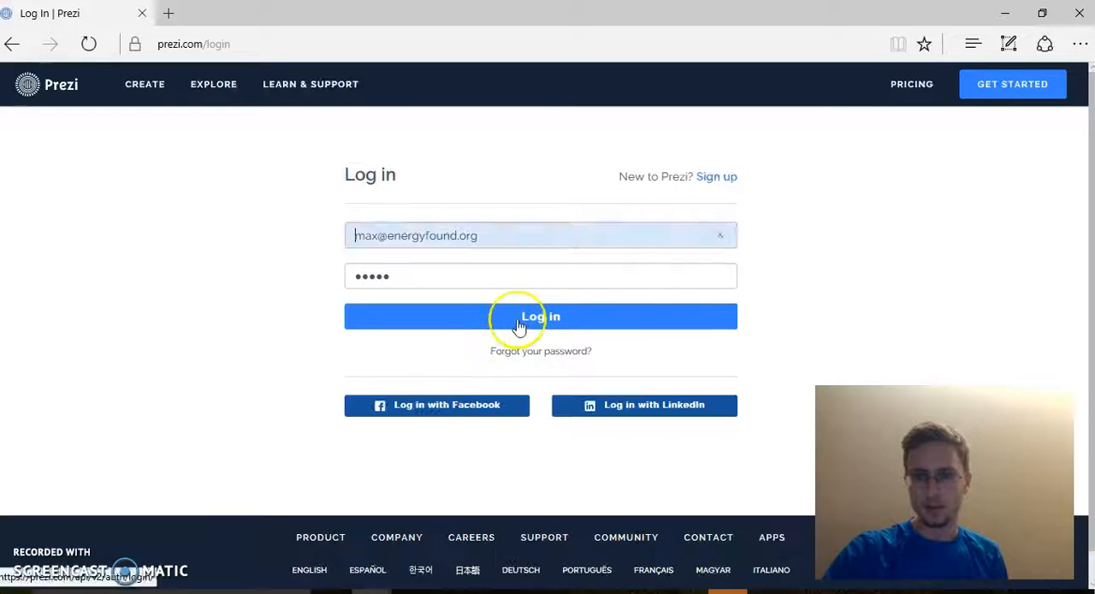
{"action": "left_click", "coordinate": [519, 325]}
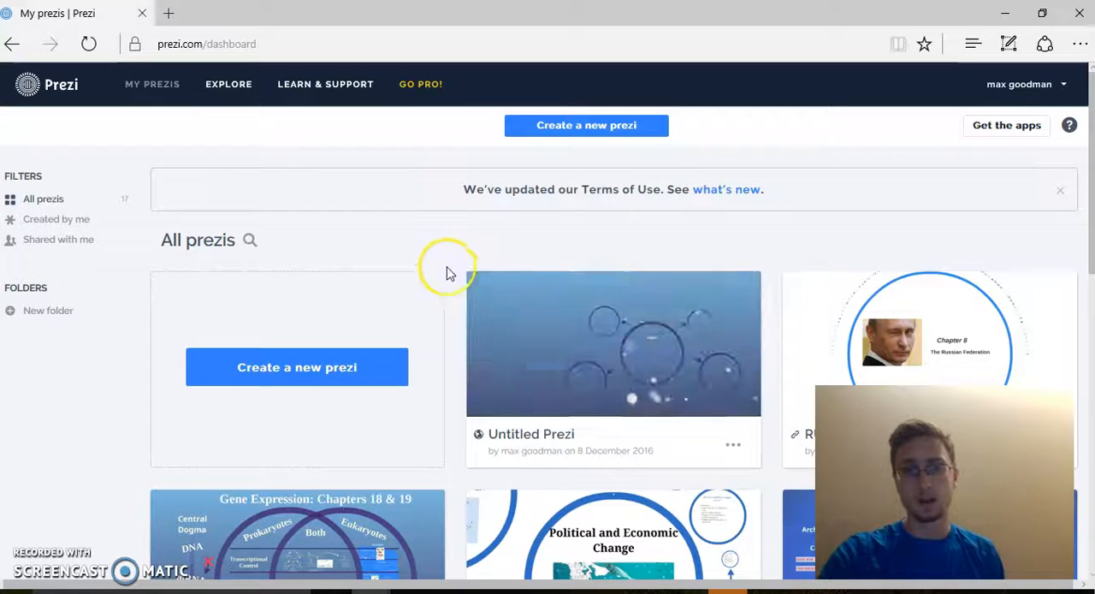
Step: Create a new prezi from the Nodes template
{"action": "left_click", "coordinate": [475, 245]}
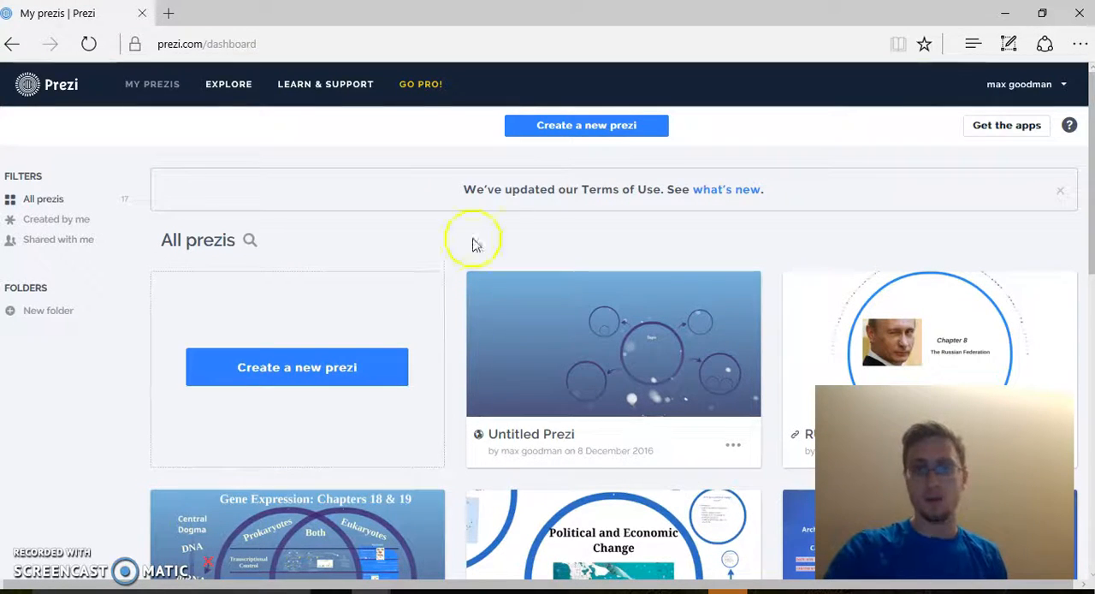
{"action": "left_click", "coordinate": [327, 357]}
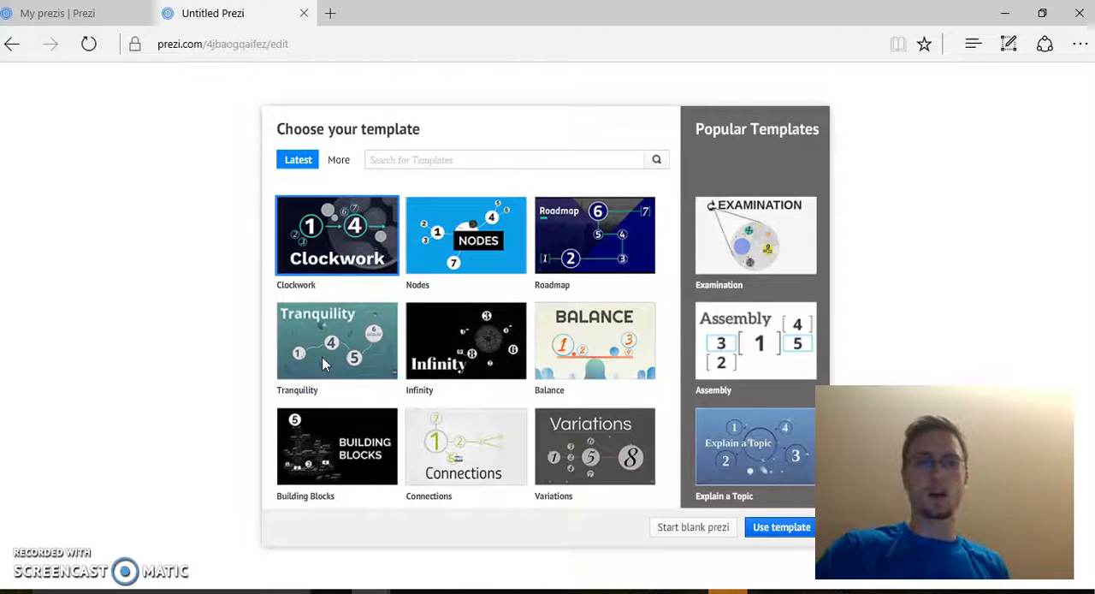
{"action": "left_click", "coordinate": [508, 240]}
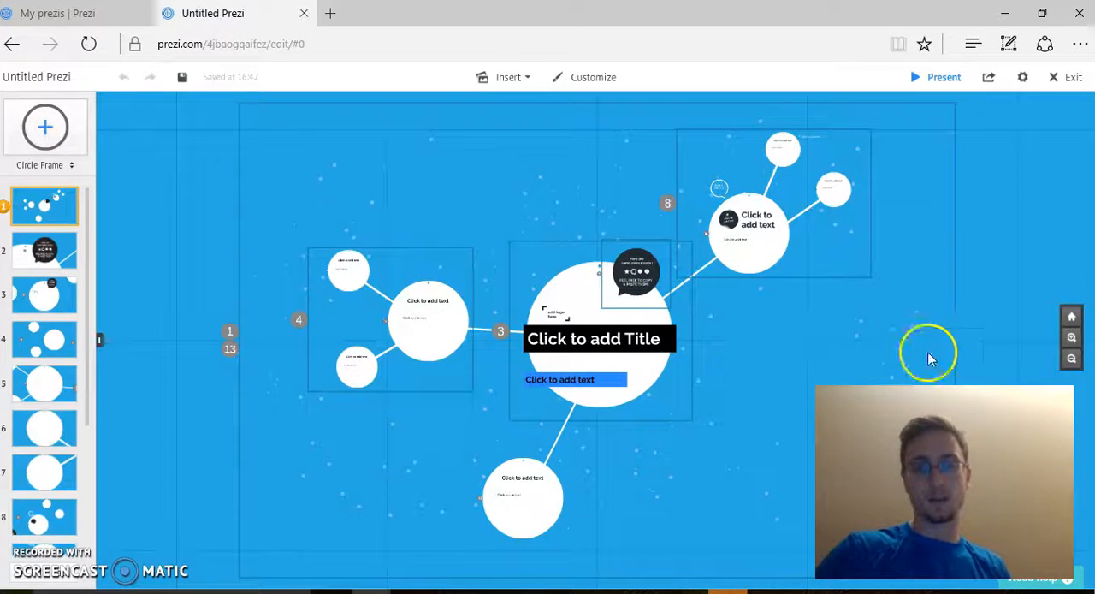
Step: Enter "Concept" as the heading of the largest circle in the three-circle group west of the title circle
{"action": "left_click", "coordinate": [434, 323]}
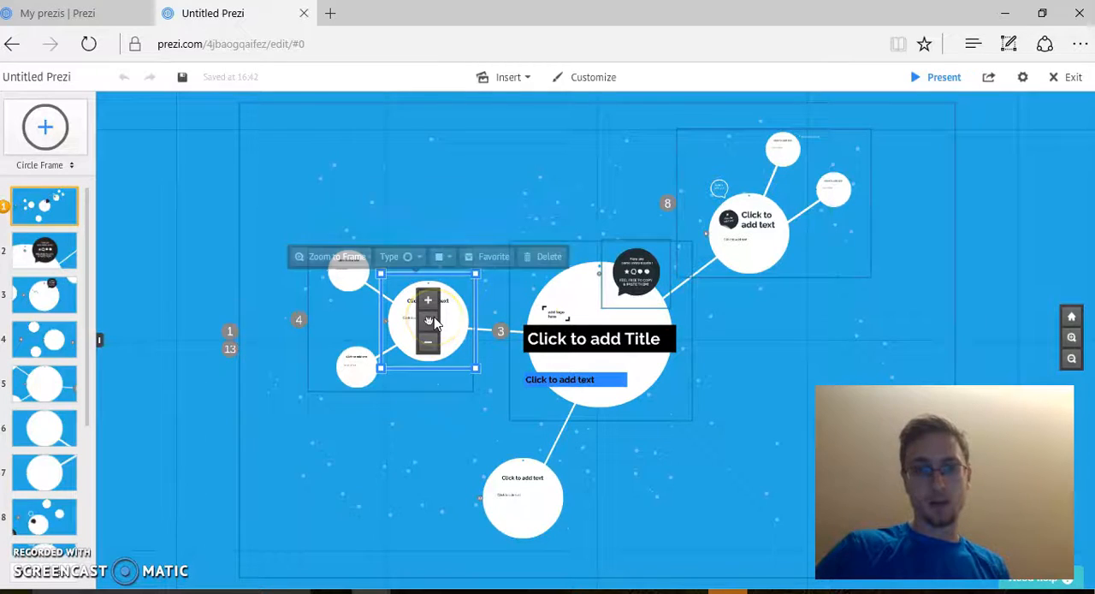
{"action": "left_click", "coordinate": [436, 318]}
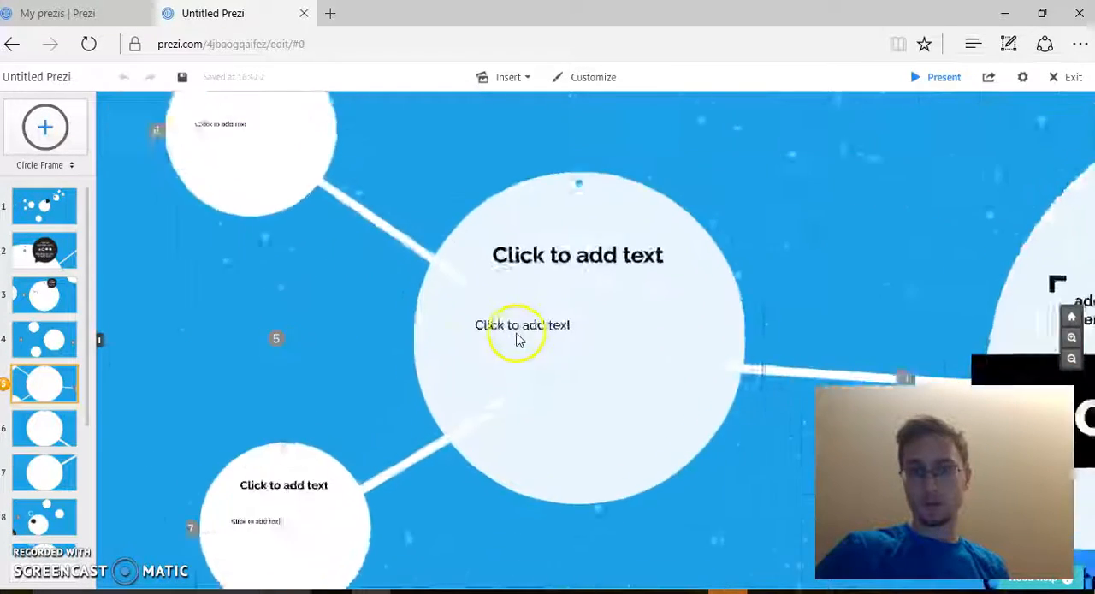
{"action": "left_click", "coordinate": [621, 241]}
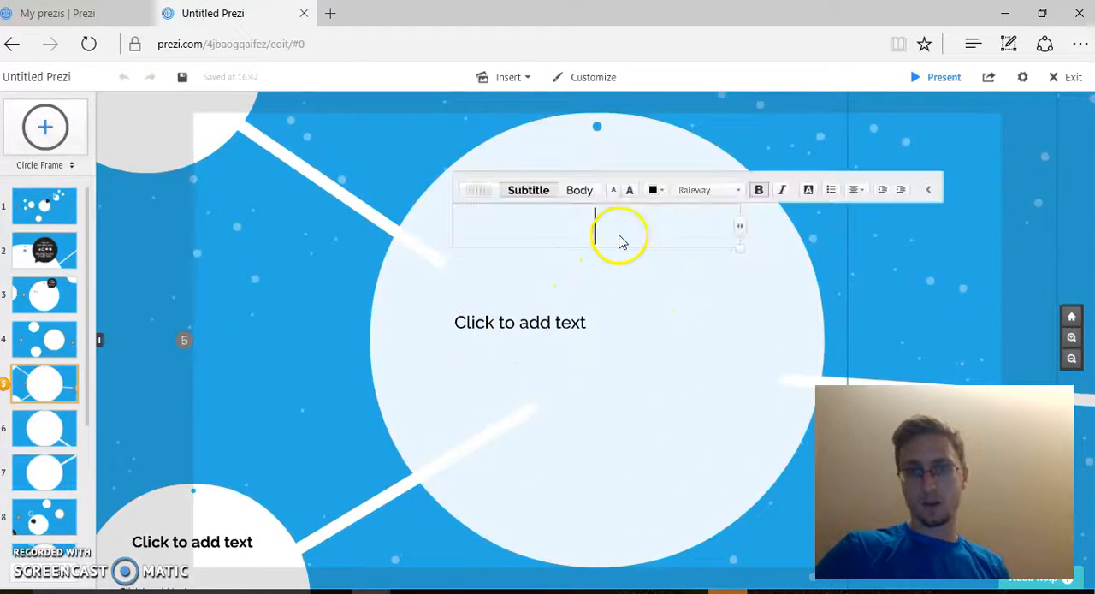
{"action": "type", "text": "Concept"}
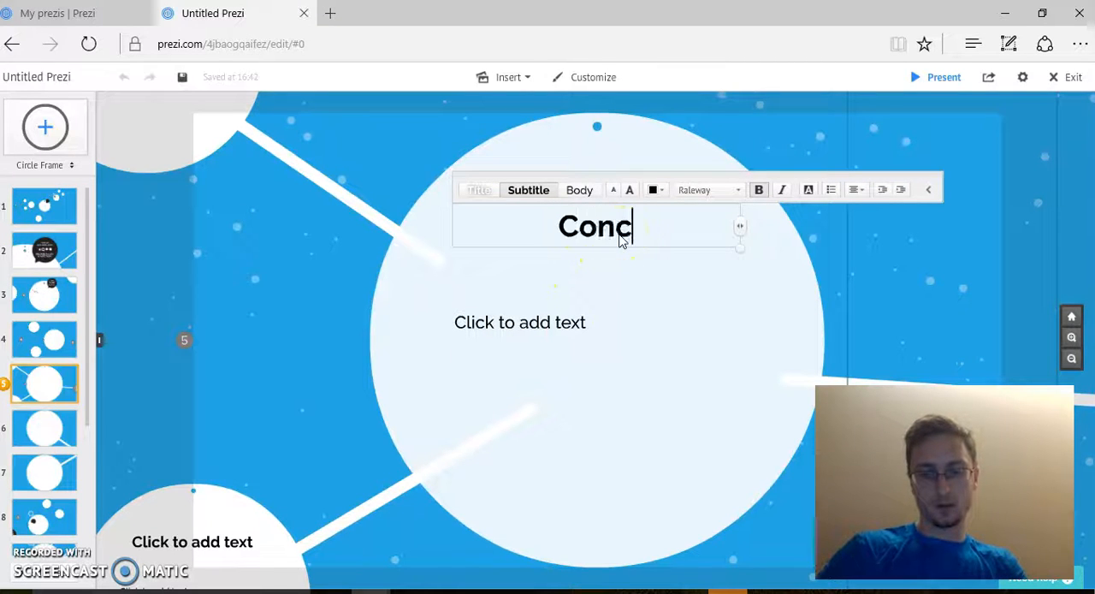
{"action": "left_click", "coordinate": [556, 346]}
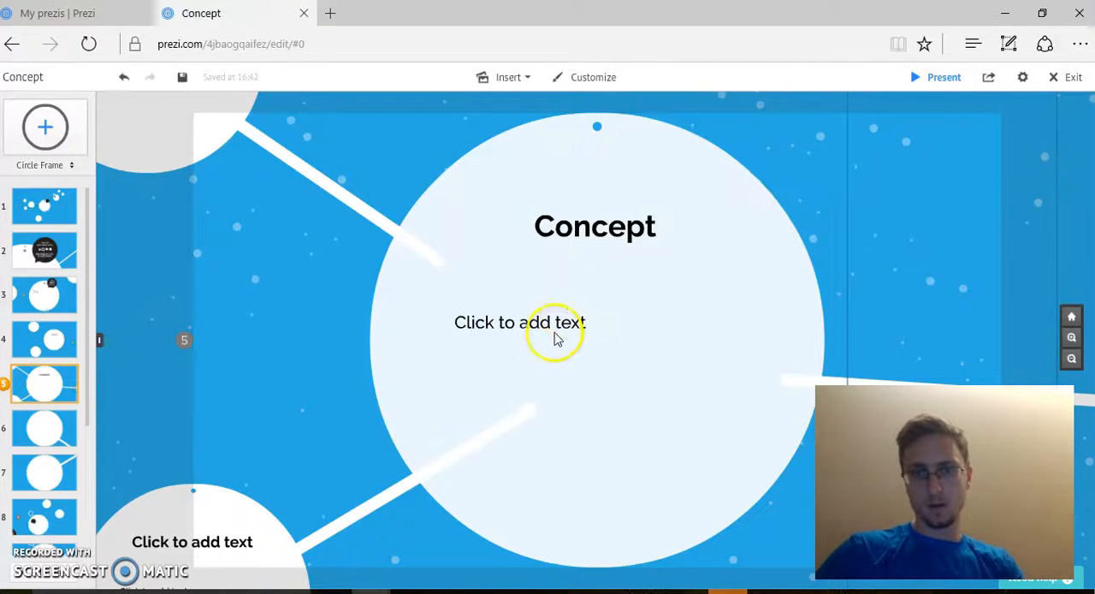
Step: Enter "subpoints" as the body text beneath the Concept heading and format it as a bulleted list
{"action": "left_click", "coordinate": [559, 334]}
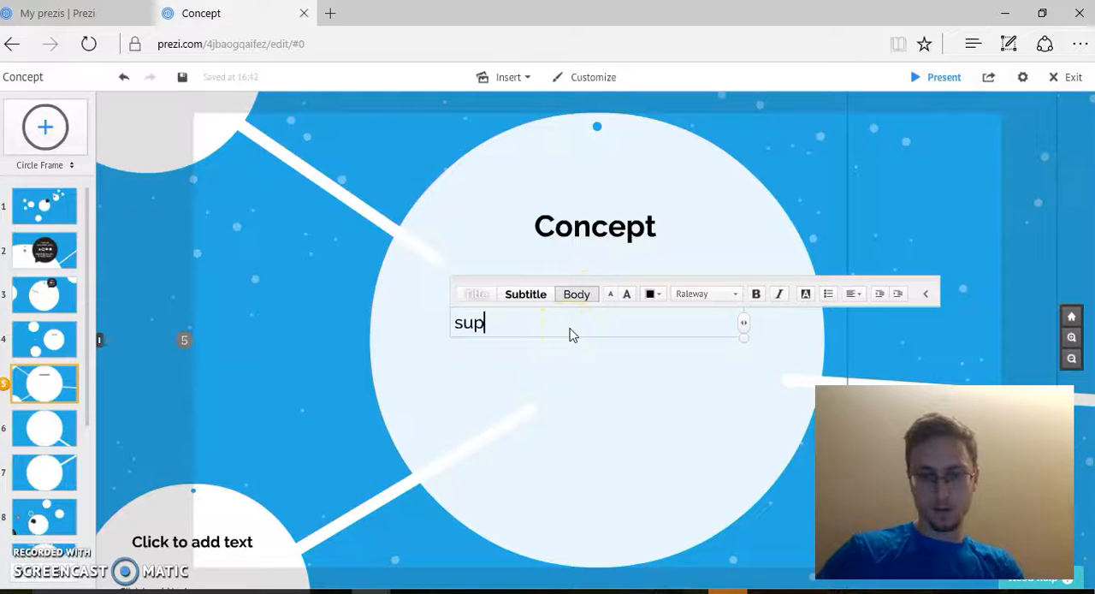
{"action": "left_click", "coordinate": [472, 325]}
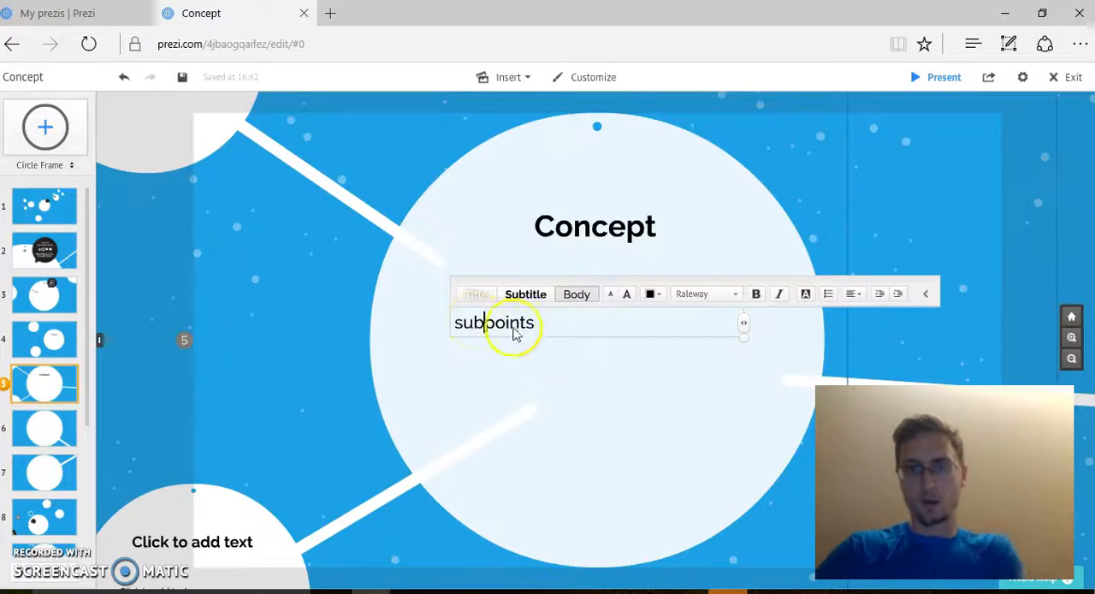
{"action": "left_click_drag", "start_coordinate": [540, 332], "coordinate": [465, 330]}
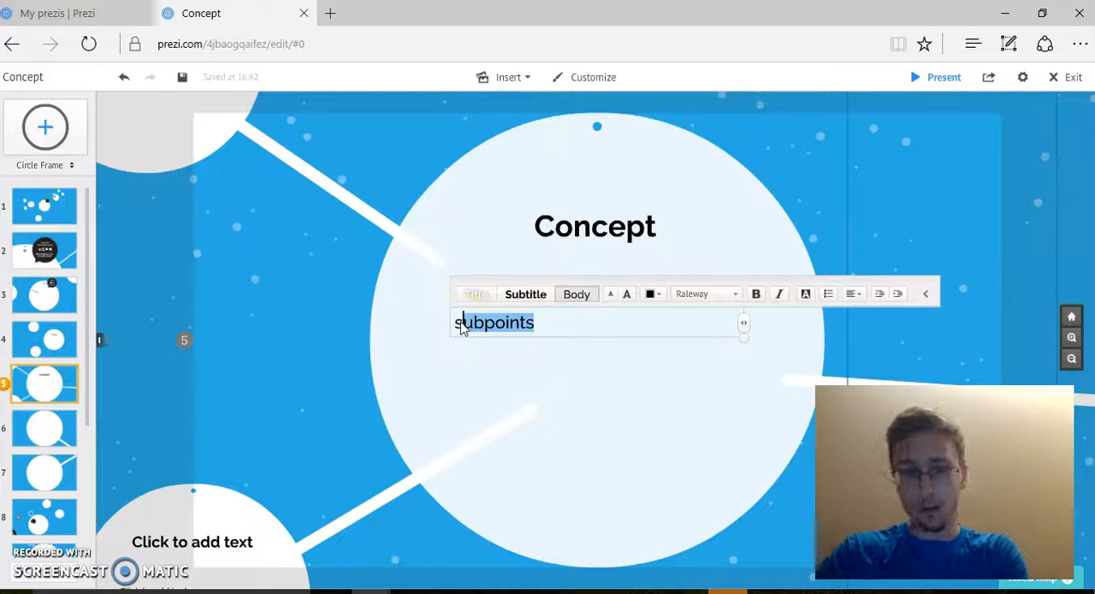
{"action": "left_click_drag", "start_coordinate": [544, 334], "coordinate": [460, 325]}
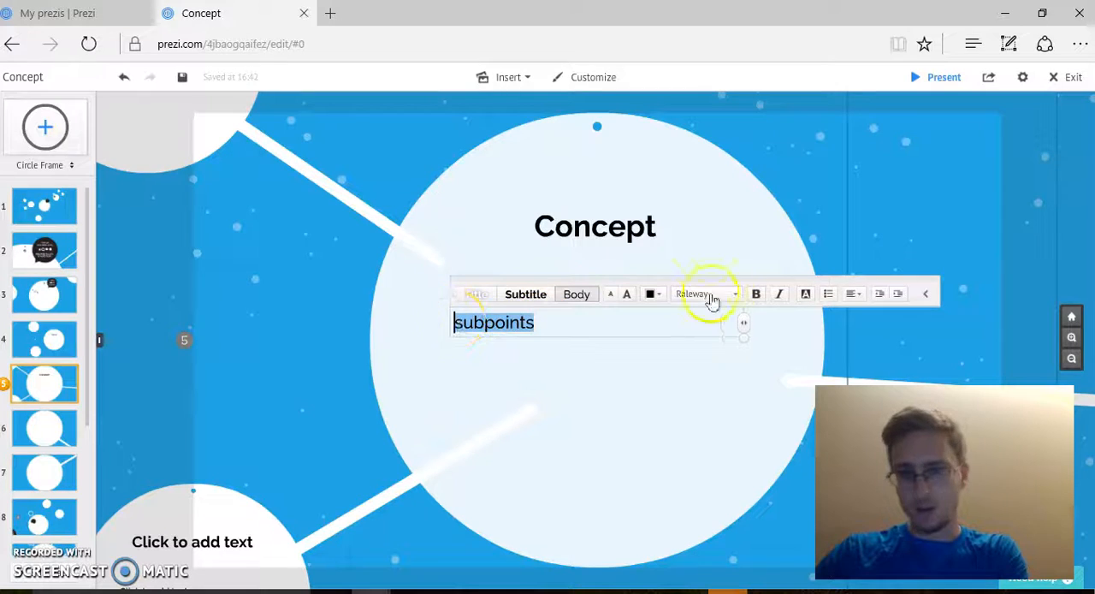
{"action": "left_click", "coordinate": [828, 295]}
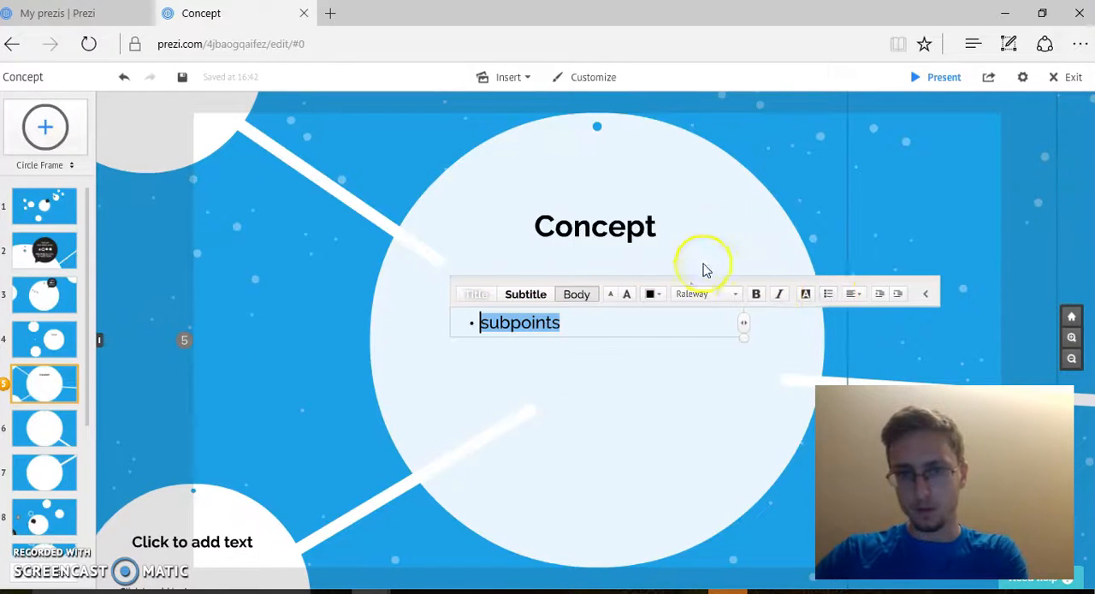
Step: Add two more bullets below the first one, reading "seperate" and "ideas"
{"action": "left_click", "coordinate": [628, 325]}
{"action": "key", "text": "Return"}
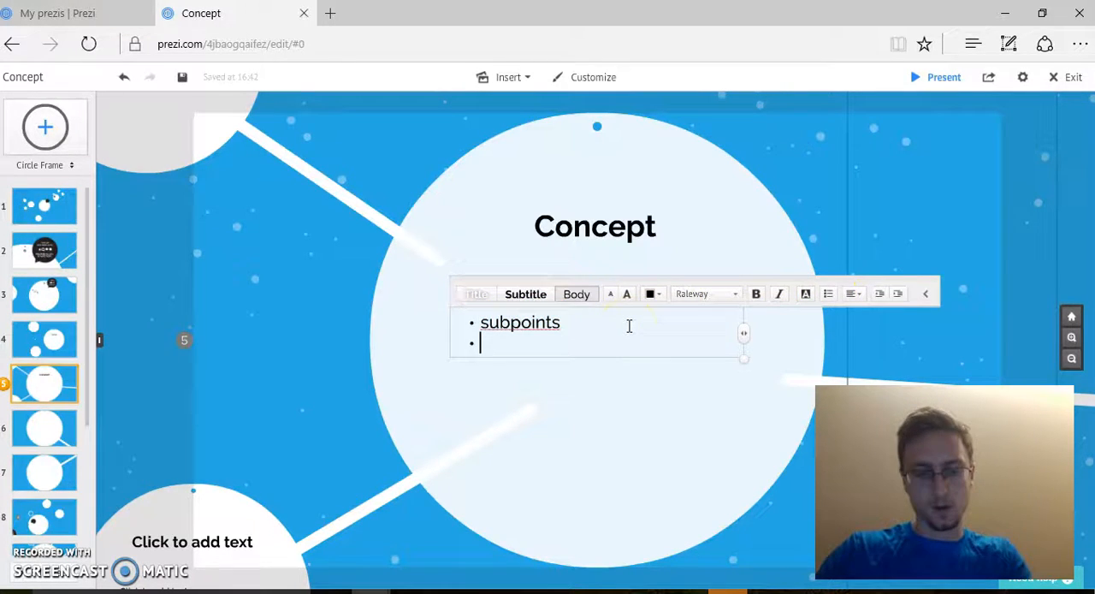
{"action": "type", "text": "seperate"}
{"action": "key", "text": "Return"}
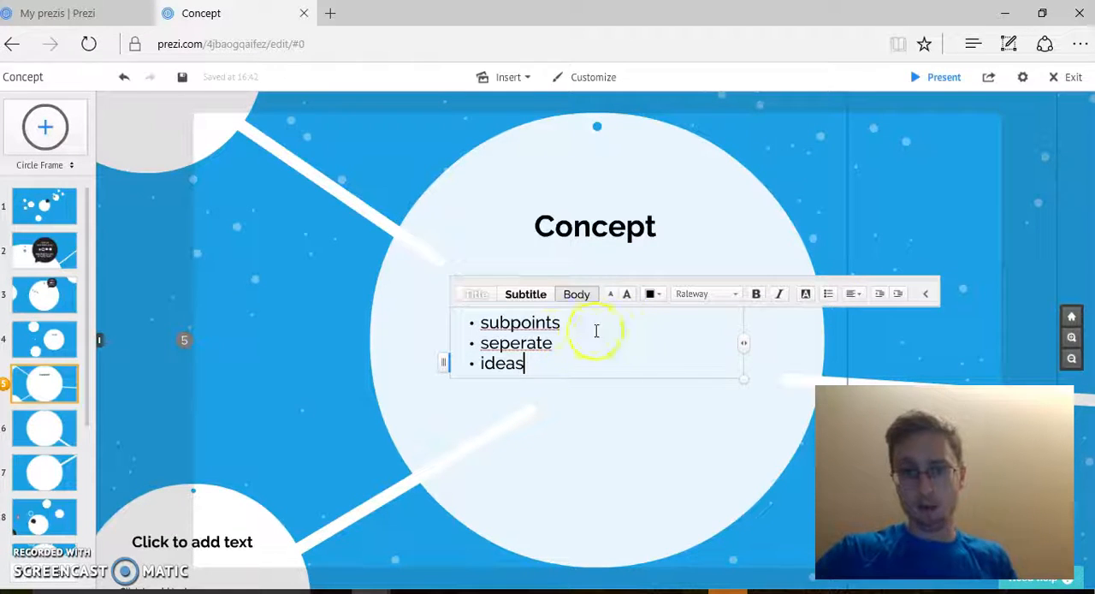
Step: Correct the misspelled bullets to "separate" and "sub points" using the spell-checker suggestions
{"action": "right_click", "coordinate": [536, 342]}
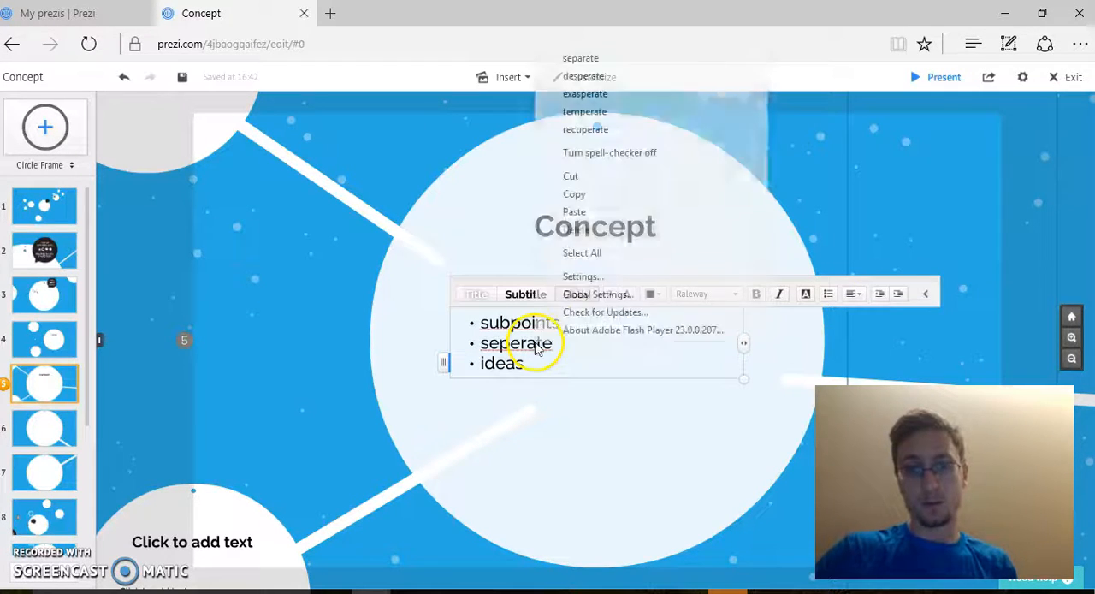
{"action": "left_click", "coordinate": [609, 57]}
{"action": "right_click", "coordinate": [517, 332]}
{"action": "left_click", "coordinate": [616, 43]}
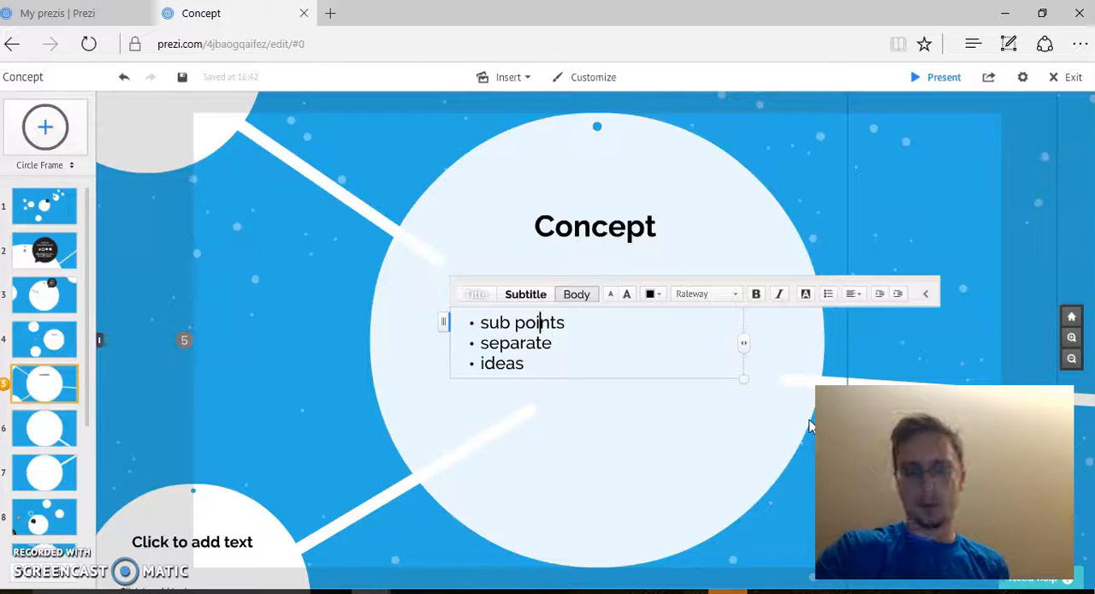
Step: Move the Concept circle frame, together with its text, slightly up and to the left within its group
{"action": "left_click", "coordinate": [1071, 358]}
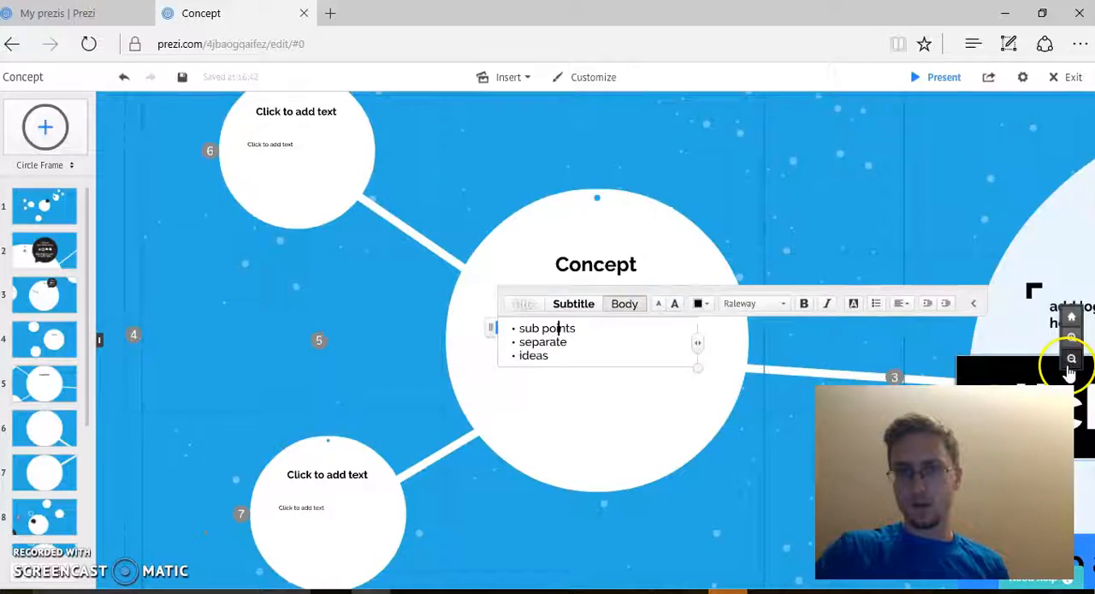
{"action": "left_click", "coordinate": [655, 399]}
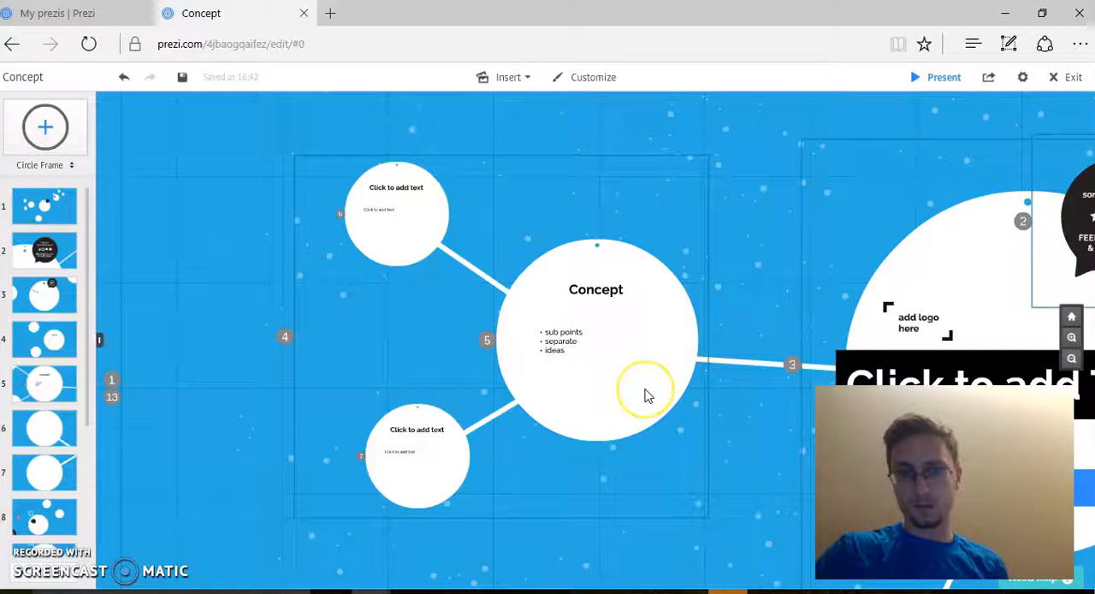
{"action": "left_click", "coordinate": [648, 395]}
{"action": "left_click", "coordinate": [601, 340]}
{"action": "mouse_move", "coordinate": [601, 341]}
{"action": "left_mouse_down"}
{"action": "mouse_move", "coordinate": [611, 283]}
{"action": "mouse_move", "coordinate": [657, 244]}
{"action": "mouse_move", "coordinate": [665, 349]}
{"action": "mouse_move", "coordinate": [594, 320]}
{"action": "mouse_move", "coordinate": [675, 205]}
{"action": "mouse_move", "coordinate": [605, 278]}
{"action": "mouse_move", "coordinate": [593, 335]}
{"action": "left_mouse_up"}
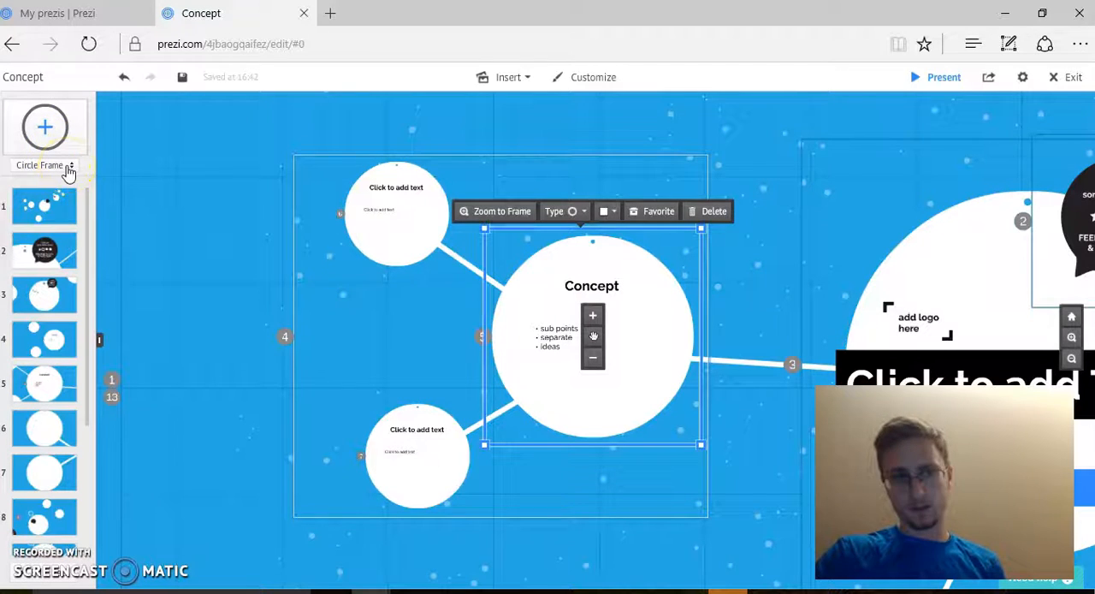
Step: View the available shape options for new frames without changing the Circle type
{"action": "left_click", "coordinate": [68, 169]}
{"action": "left_click", "coordinate": [64, 190]}
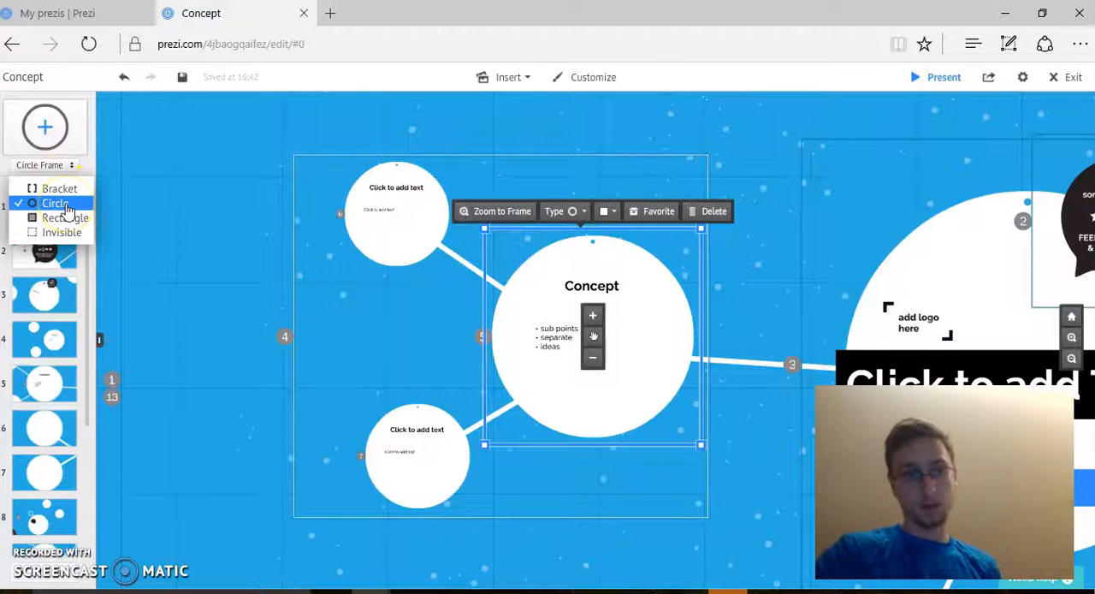
{"action": "left_click", "coordinate": [232, 191]}
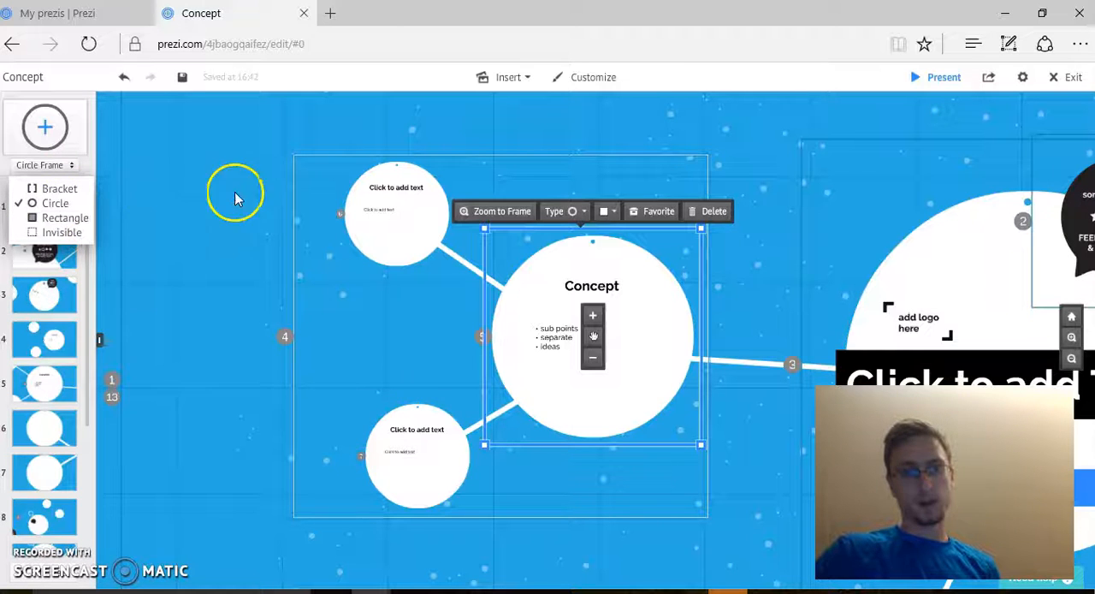
{"action": "left_click", "coordinate": [294, 299]}
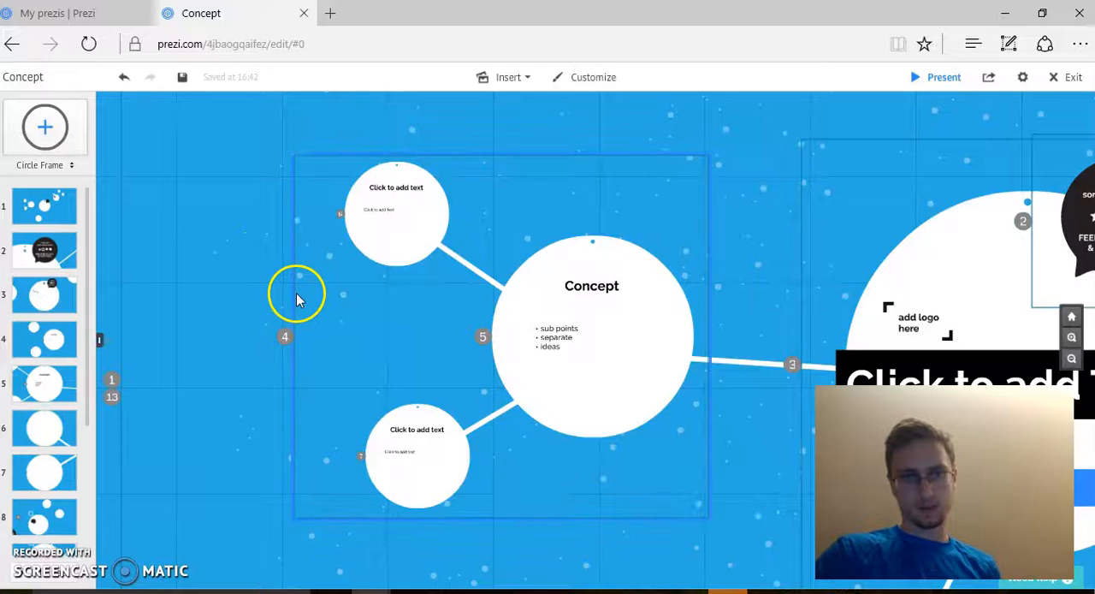
{"action": "left_click", "coordinate": [296, 298]}
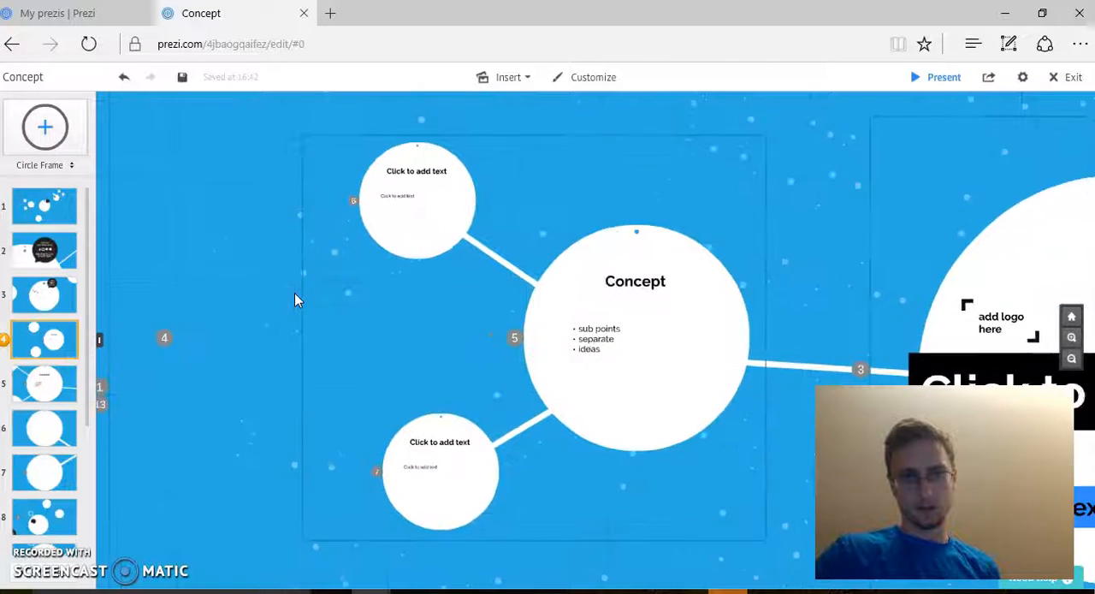
{"action": "double_click", "coordinate": [331, 289]}
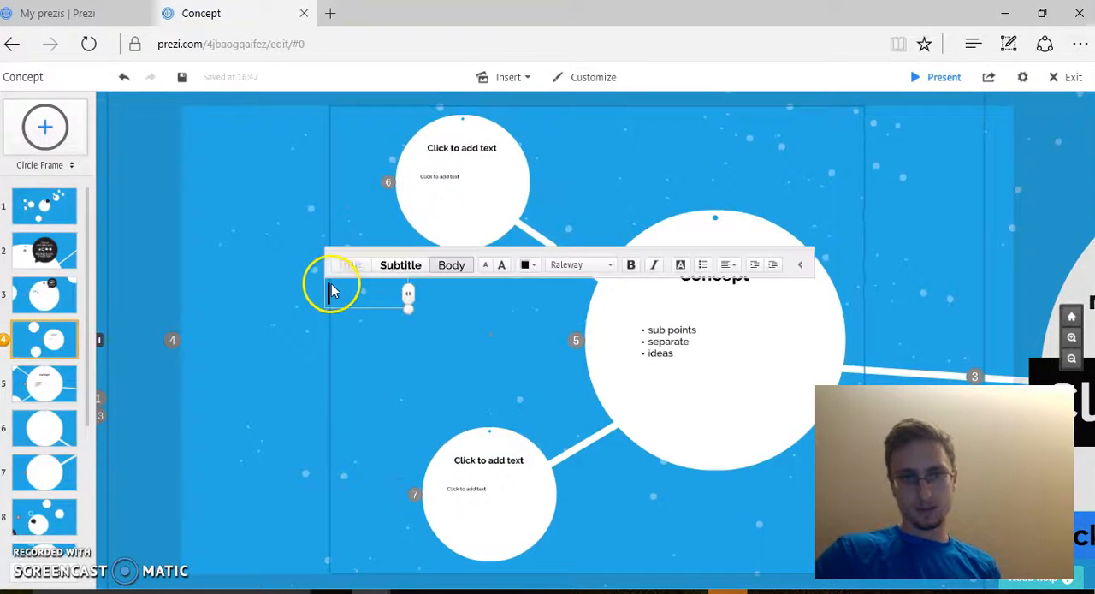
{"action": "left_click", "coordinate": [144, 313]}
{"action": "left_click", "coordinate": [140, 308]}
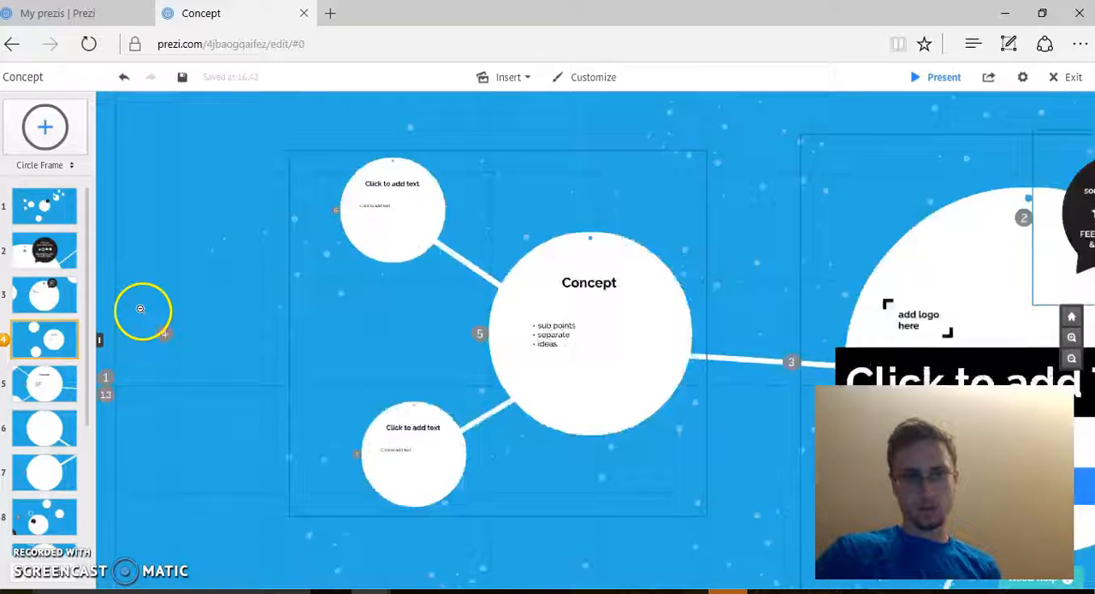
{"action": "double_click", "coordinate": [248, 361]}
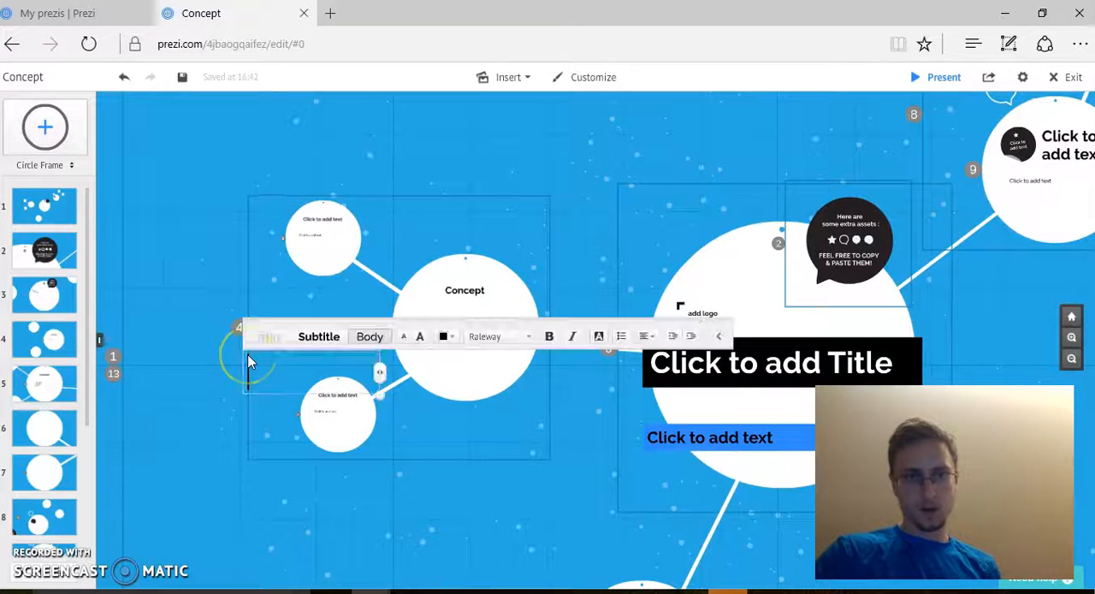
Step: Select the invisible frame around the Concept group and move the whole group slightly down and to the left
{"action": "left_click", "coordinate": [247, 300]}
{"action": "left_click", "coordinate": [500, 332]}
{"action": "mouse_move", "coordinate": [407, 336]}
{"action": "left_mouse_down"}
{"action": "mouse_move", "coordinate": [378, 319]}
{"action": "mouse_move", "coordinate": [522, 328]}
{"action": "mouse_move", "coordinate": [354, 317]}
{"action": "mouse_move", "coordinate": [434, 298]}
{"action": "mouse_move", "coordinate": [398, 348]}
{"action": "left_mouse_up"}
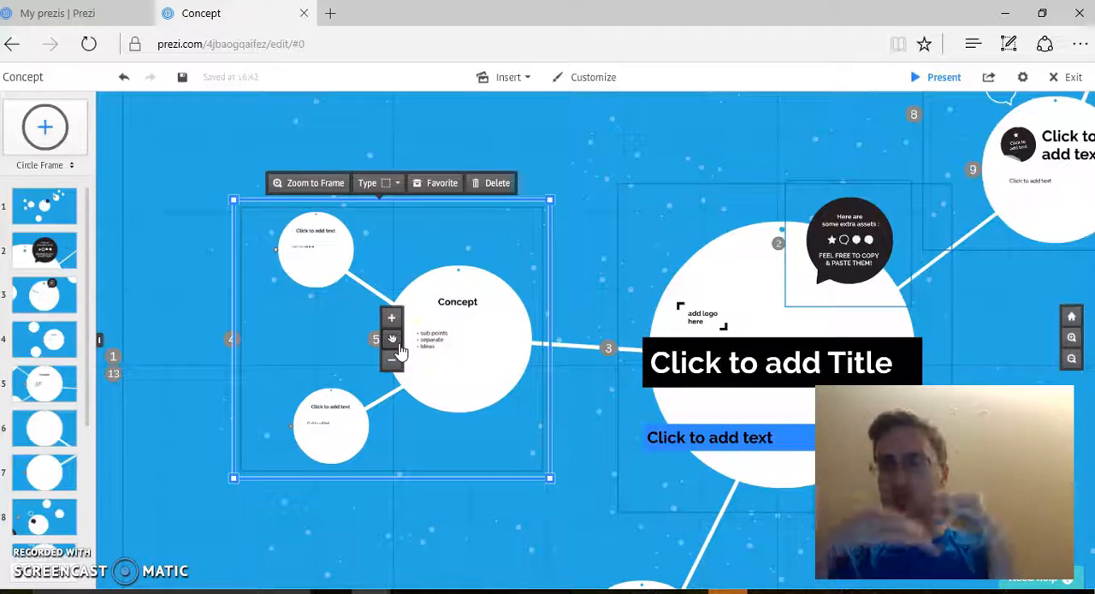
Step: Try the Bracket, Rectangle and Invisible types on the Concept frame, and set it back to Circle
{"action": "left_click", "coordinate": [193, 249]}
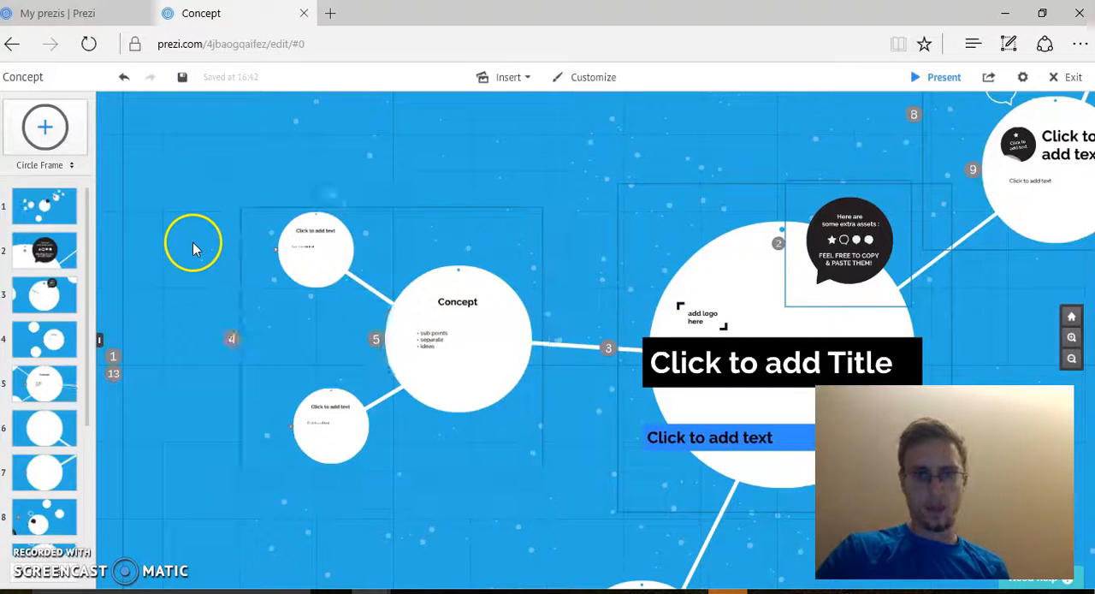
{"action": "left_click", "coordinate": [479, 369]}
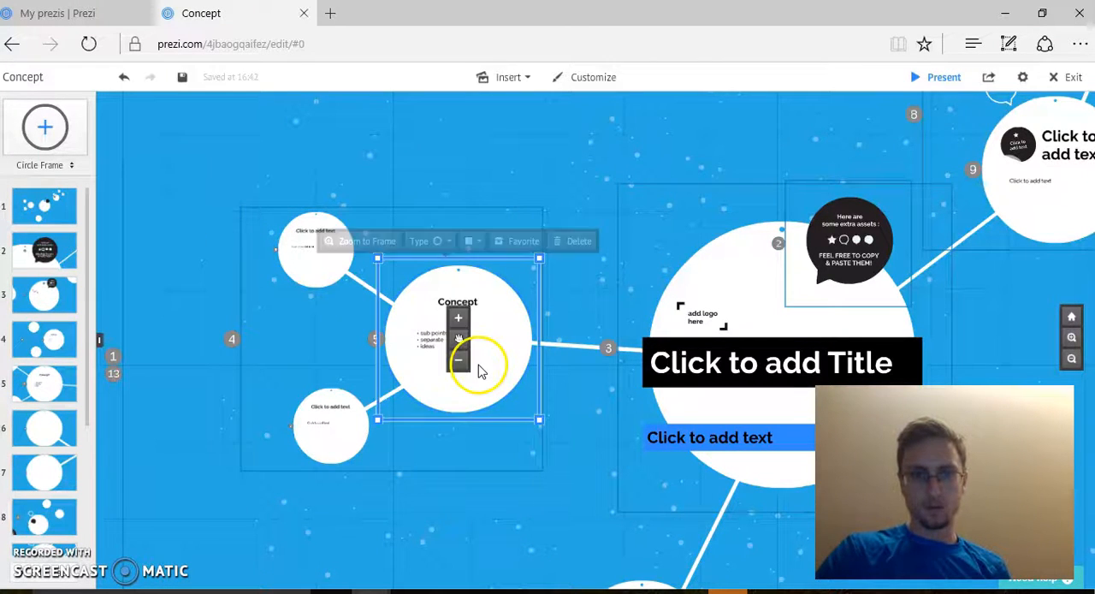
{"action": "left_click", "coordinate": [442, 248]}
{"action": "left_click", "coordinate": [442, 262]}
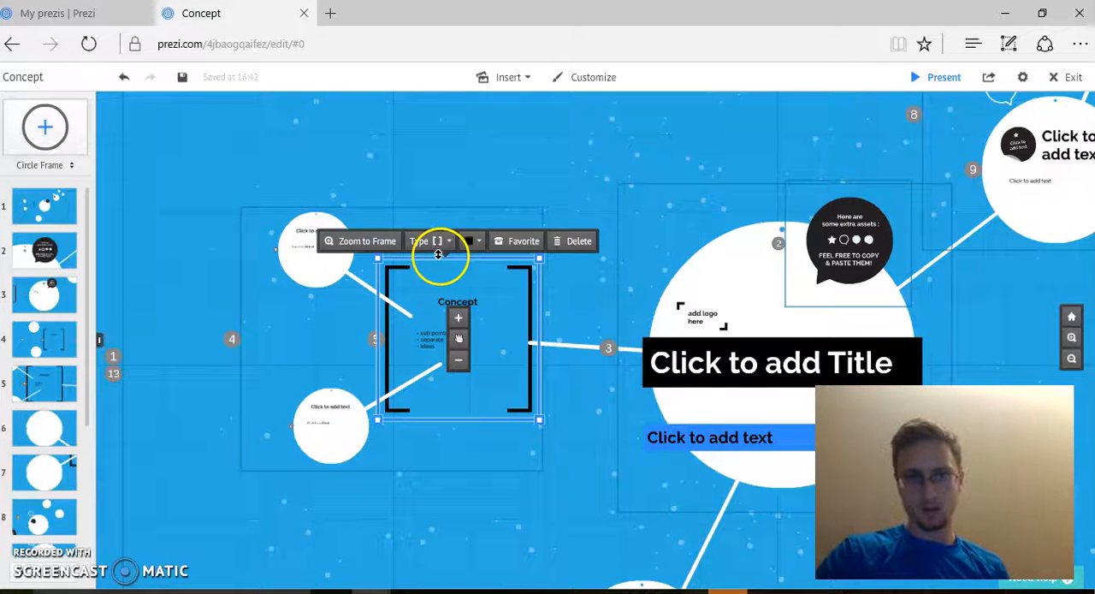
{"action": "left_click", "coordinate": [448, 243]}
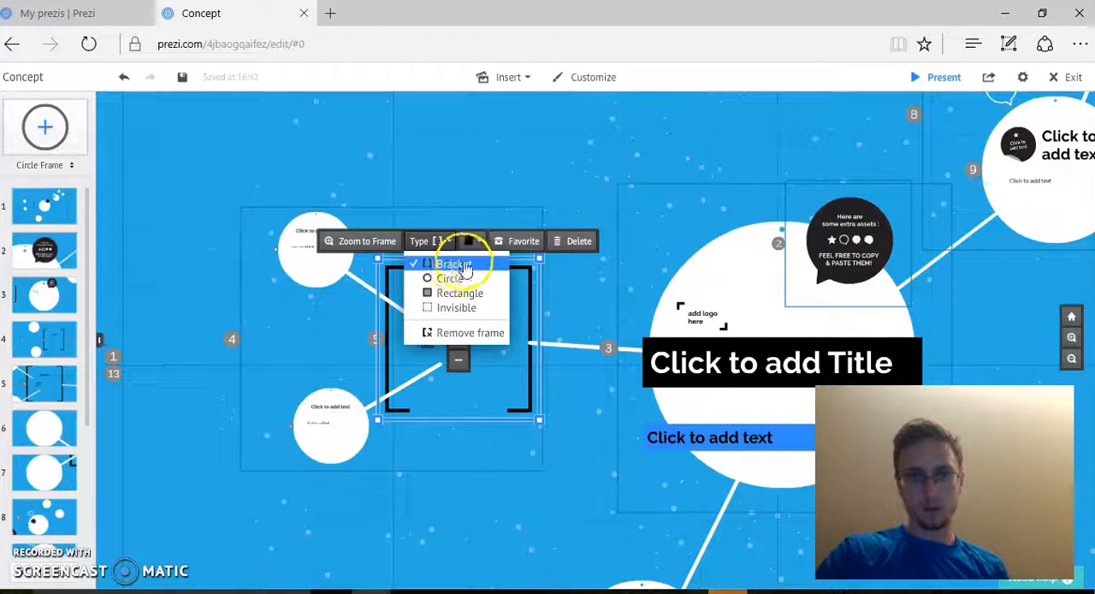
{"action": "left_click", "coordinate": [480, 294]}
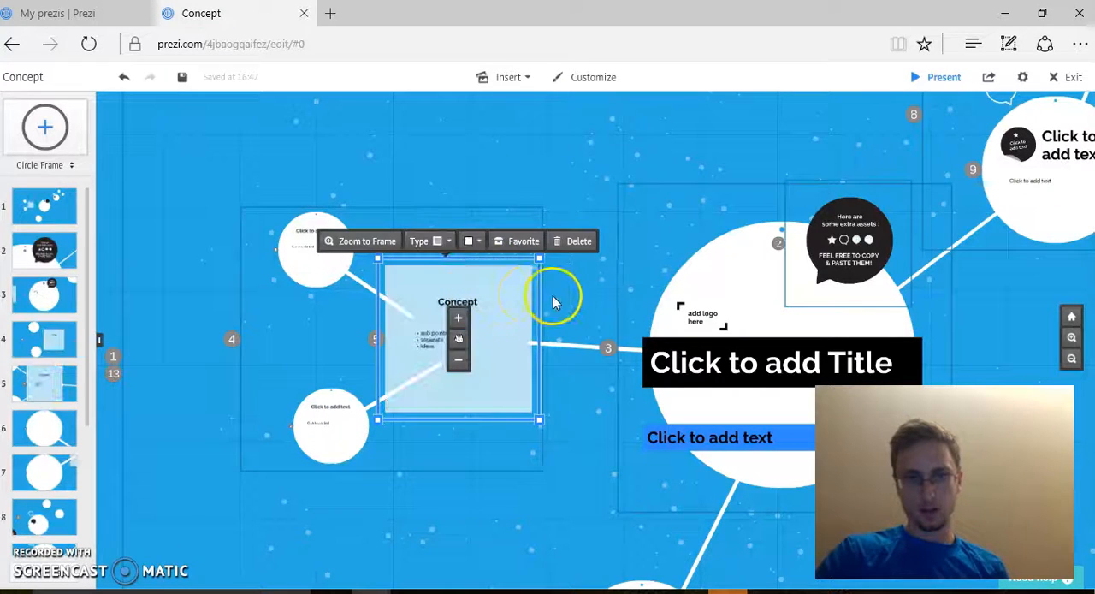
{"action": "left_click", "coordinate": [432, 244]}
{"action": "left_click", "coordinate": [454, 309]}
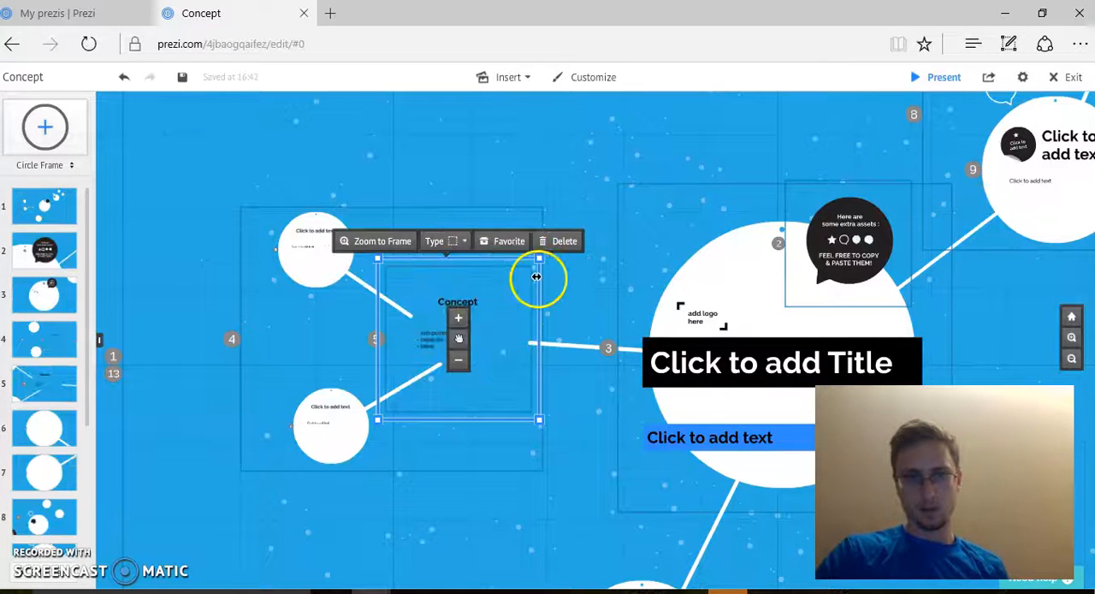
{"action": "left_click", "coordinate": [451, 247]}
{"action": "left_click", "coordinate": [459, 279]}
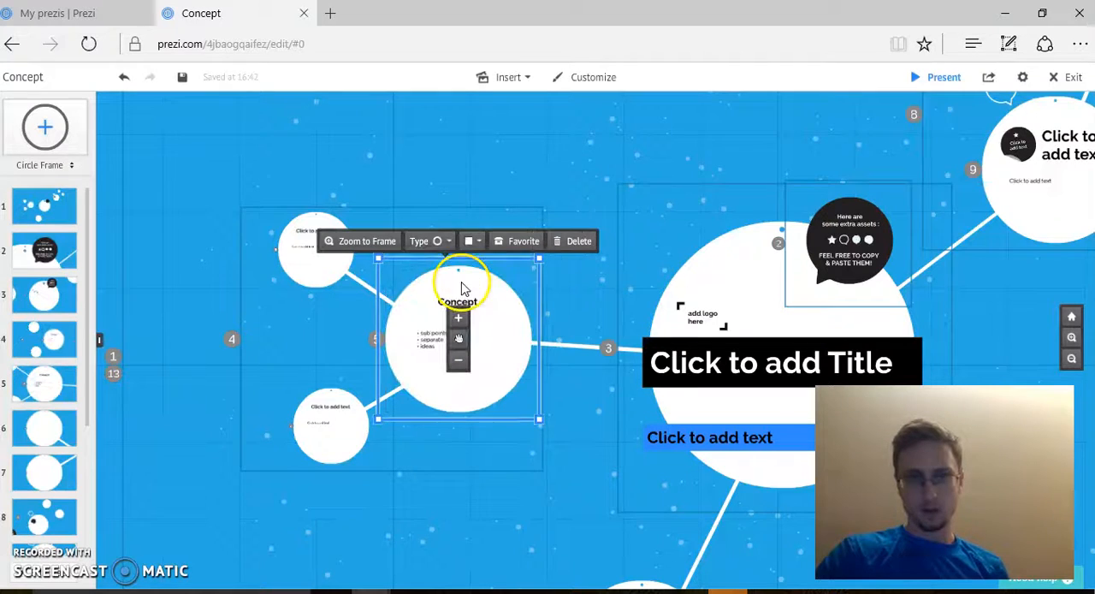
Step: Remove the frame around the Concept text while keeping its contents, and undo the removal
{"action": "left_click", "coordinate": [424, 243]}
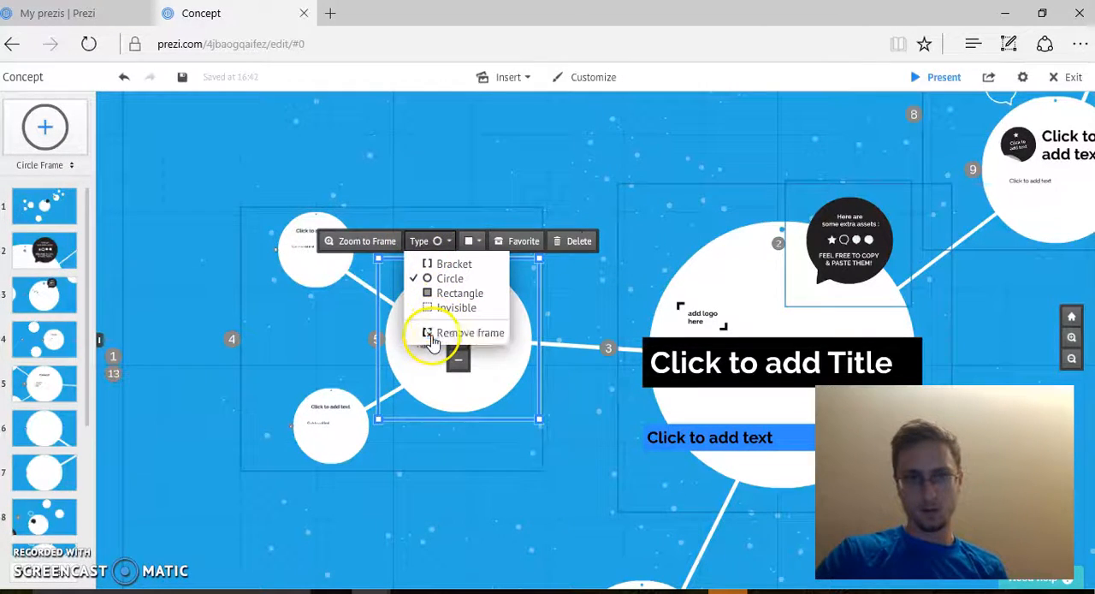
{"action": "left_click", "coordinate": [469, 333]}
{"action": "left_click", "coordinate": [585, 414]}
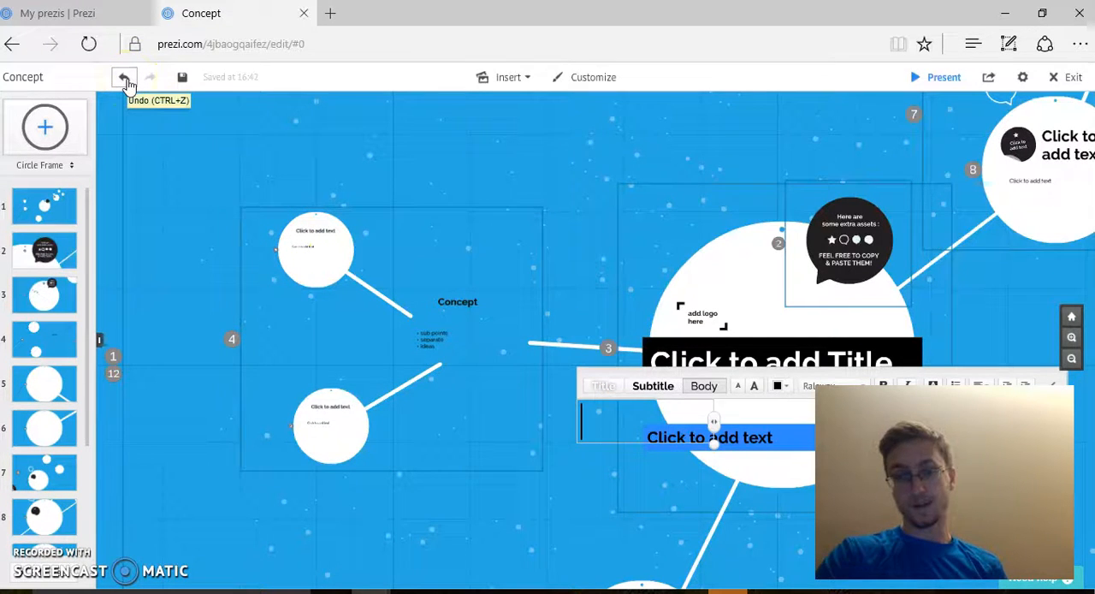
{"action": "left_click", "coordinate": [124, 79]}
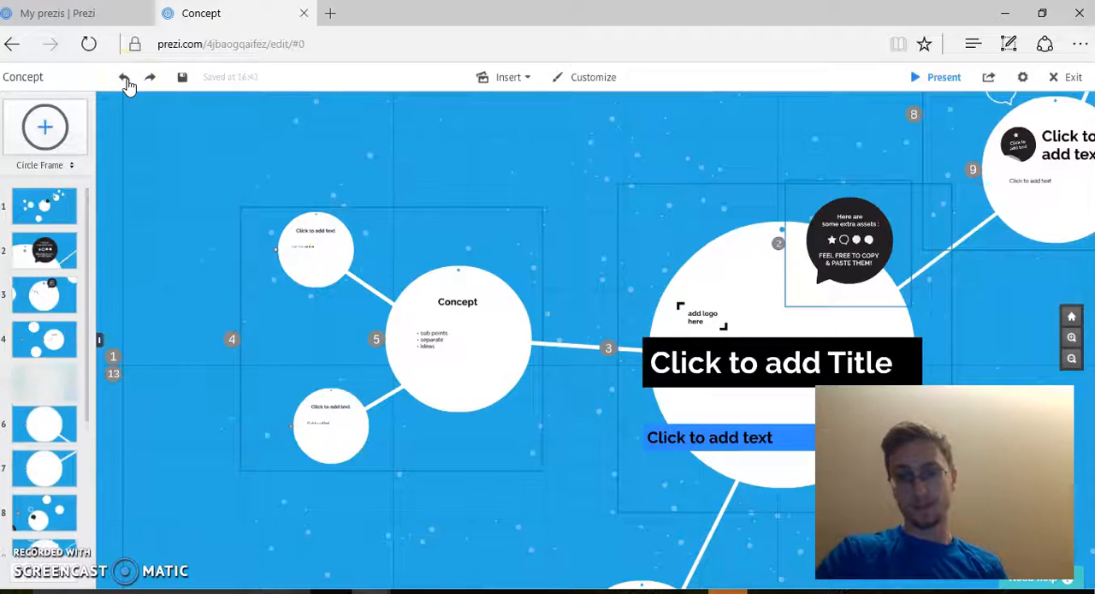
Step: Add a new circle frame on the empty canvas outside the overview frame and shift it slightly toward the existing nodes
{"action": "left_click", "coordinate": [608, 204]}
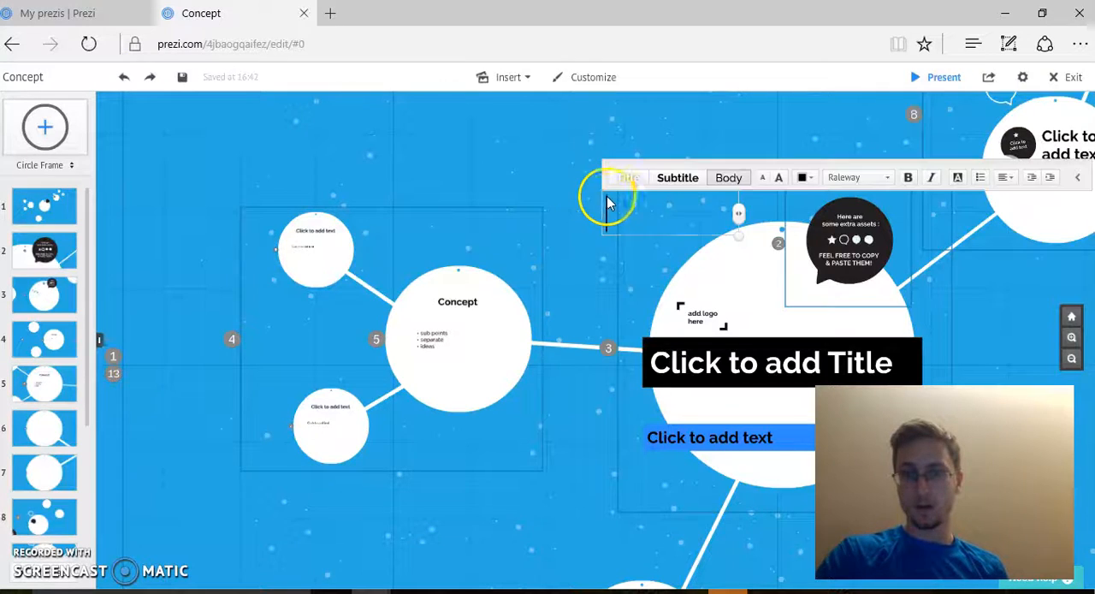
{"action": "left_click", "coordinate": [1071, 360]}
{"action": "left_click", "coordinate": [1071, 359]}
{"action": "left_click_drag", "start_coordinate": [855, 362], "coordinate": [719, 323]}
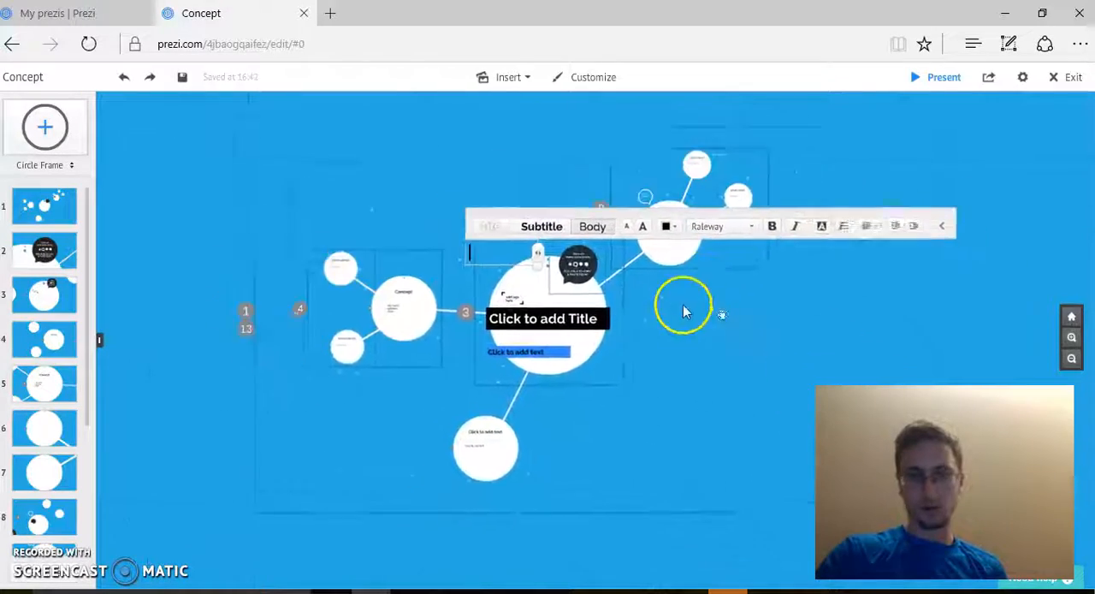
{"action": "left_click", "coordinate": [1070, 338]}
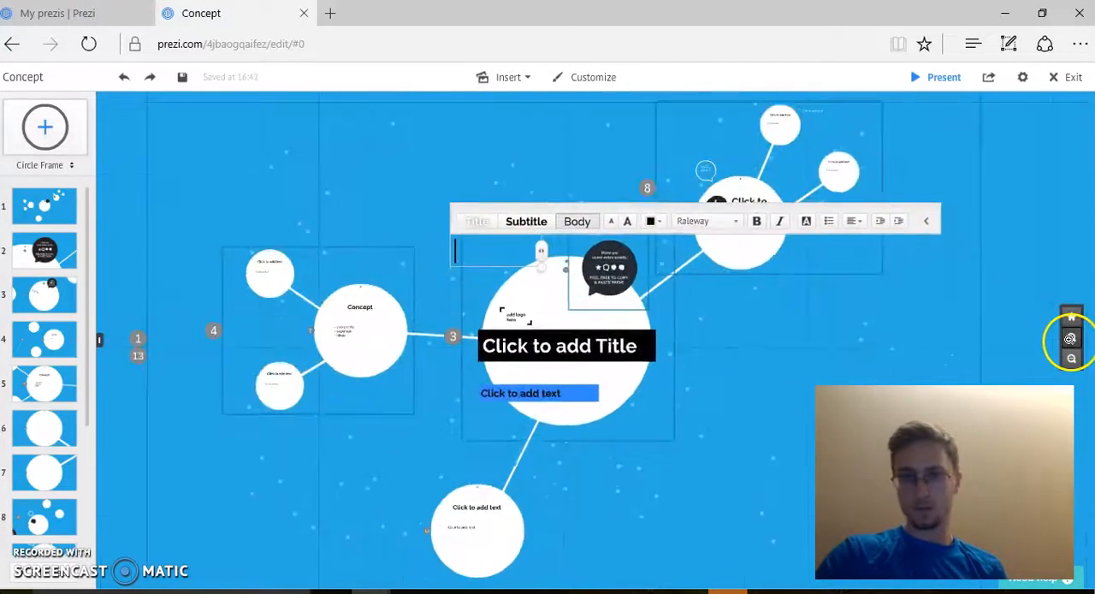
{"action": "left_click", "coordinate": [1071, 338]}
{"action": "left_click", "coordinate": [1070, 360]}
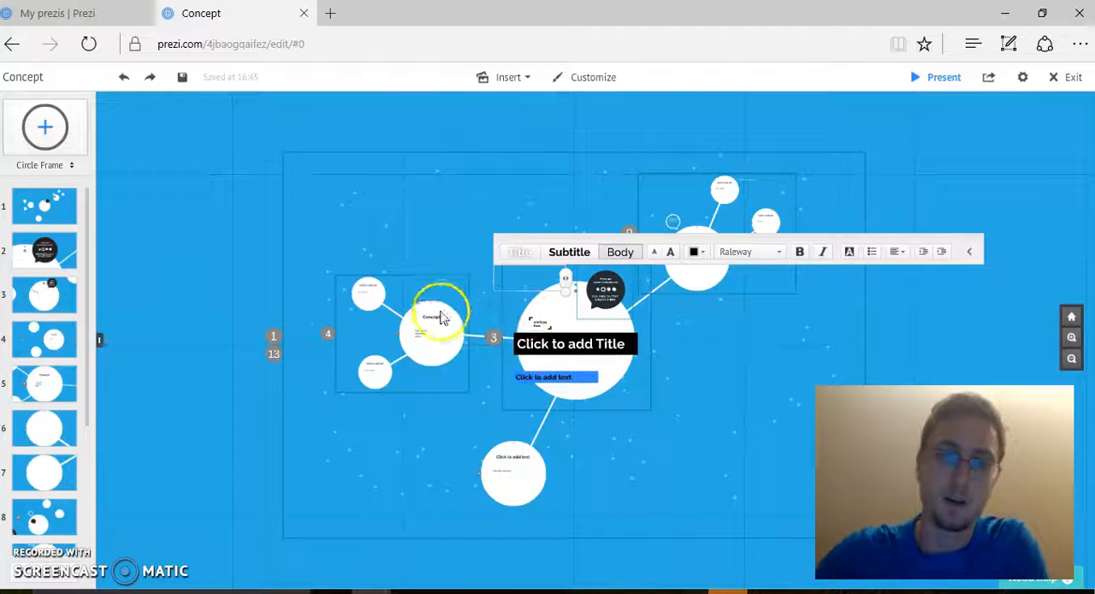
{"action": "left_click_drag", "start_coordinate": [269, 202], "coordinate": [369, 186]}
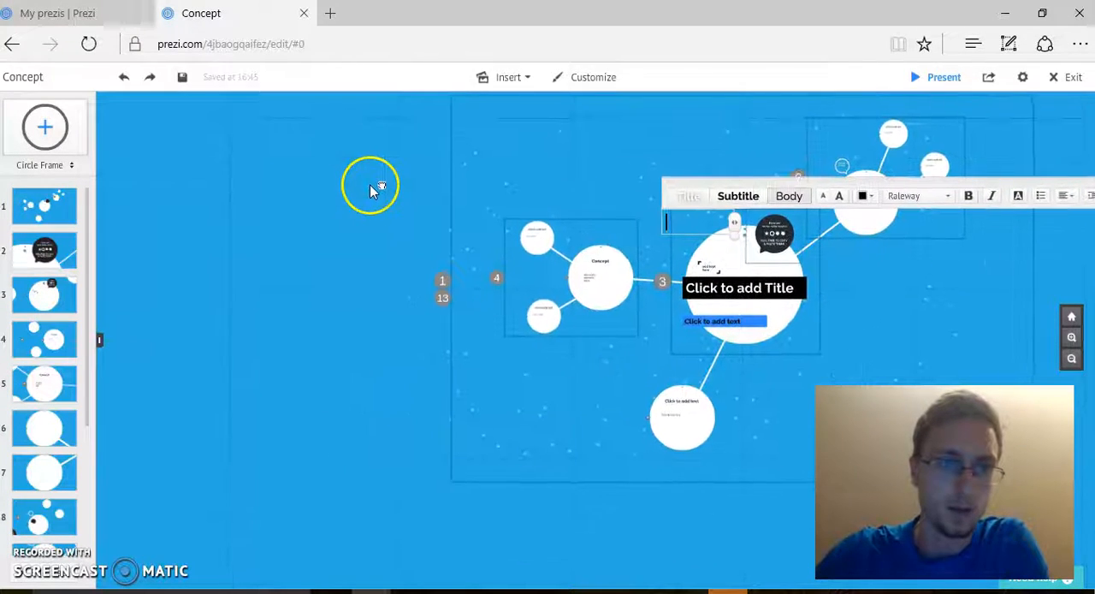
{"action": "left_click", "coordinate": [65, 143]}
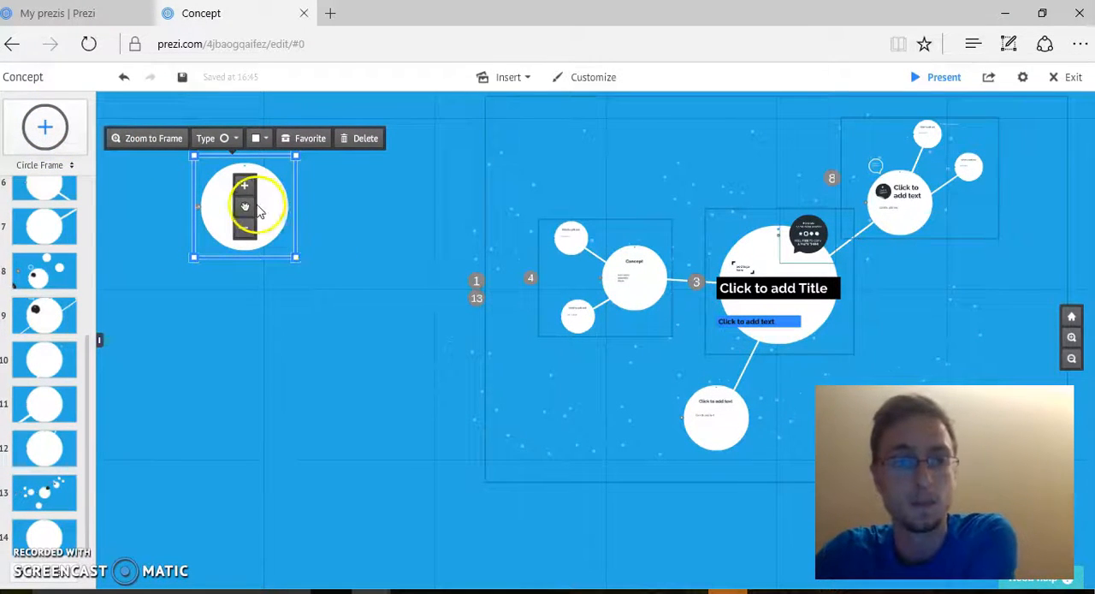
{"action": "left_click_drag", "start_coordinate": [250, 207], "coordinate": [286, 205]}
Step: Add a second circle frame and align it directly below the first new circle
{"action": "left_click_drag", "start_coordinate": [44, 126], "coordinate": [209, 225]}
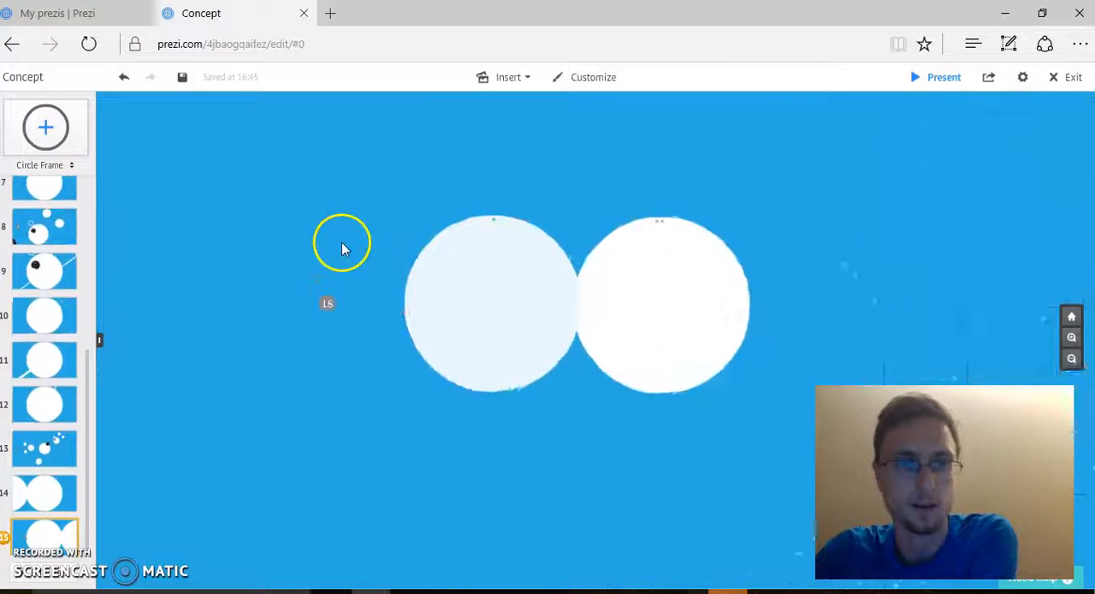
{"action": "scroll", "coordinate": [463, 250], "scroll_direction": "down", "scroll_amount": 3}
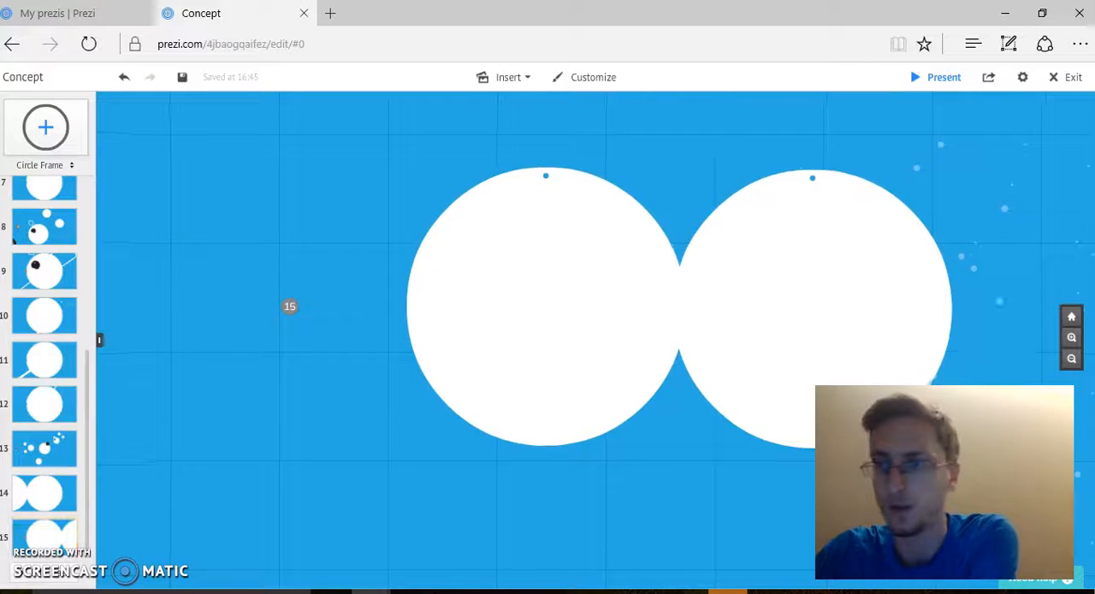
{"action": "left_click", "coordinate": [1072, 359]}
{"action": "left_click", "coordinate": [597, 340]}
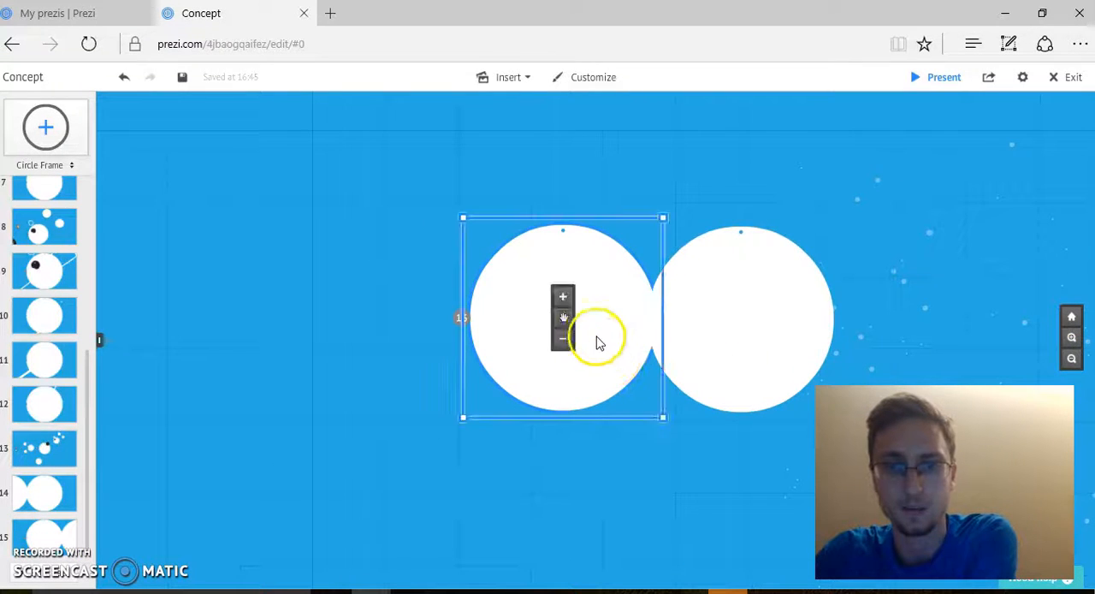
{"action": "left_click_drag", "start_coordinate": [565, 321], "coordinate": [740, 575]}
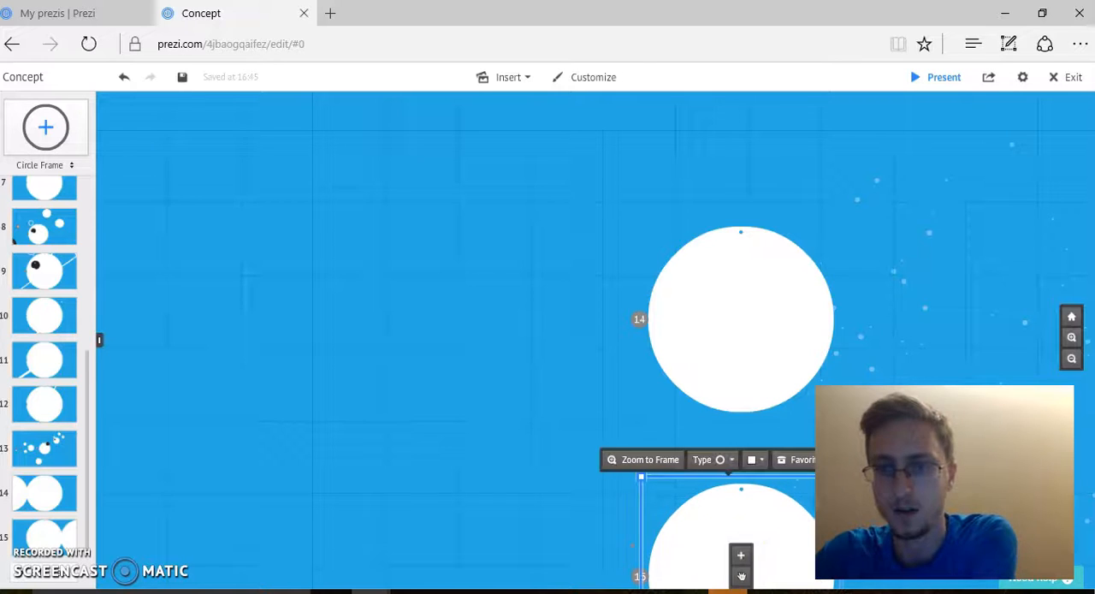
Step: Draw a short downward-pointing arrow between the two new circle frames
{"action": "left_click", "coordinate": [1072, 359]}
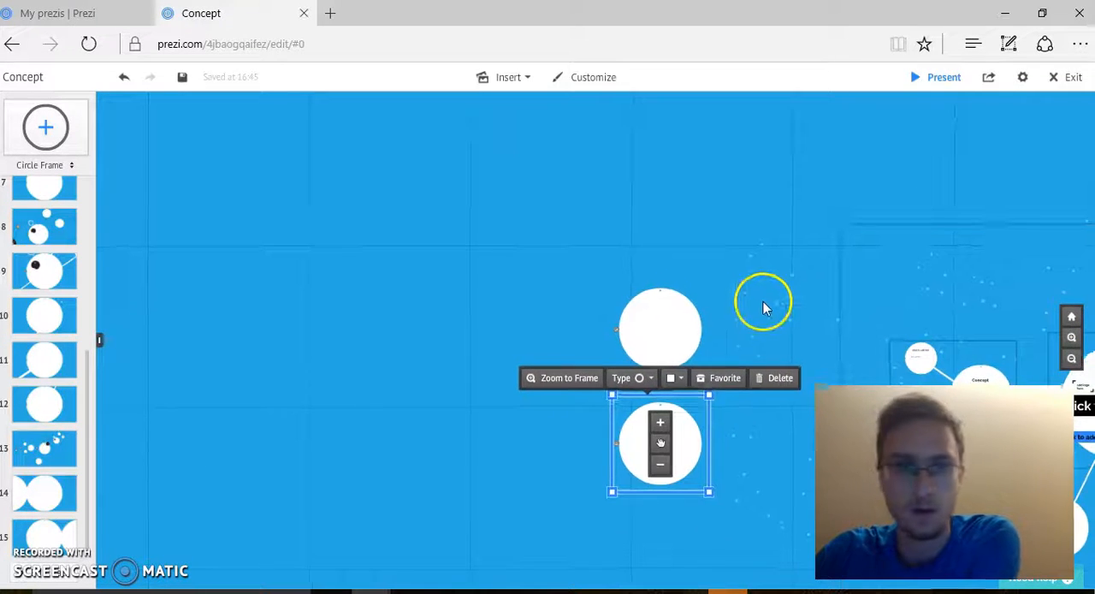
{"action": "left_click_drag", "start_coordinate": [765, 301], "coordinate": [722, 268]}
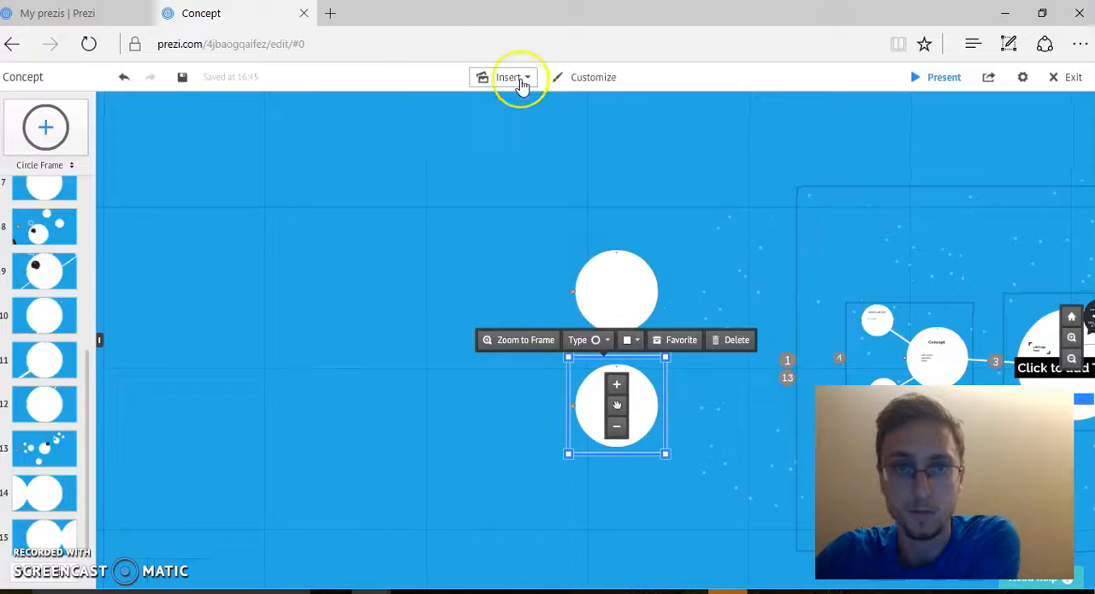
{"action": "left_click", "coordinate": [519, 78]}
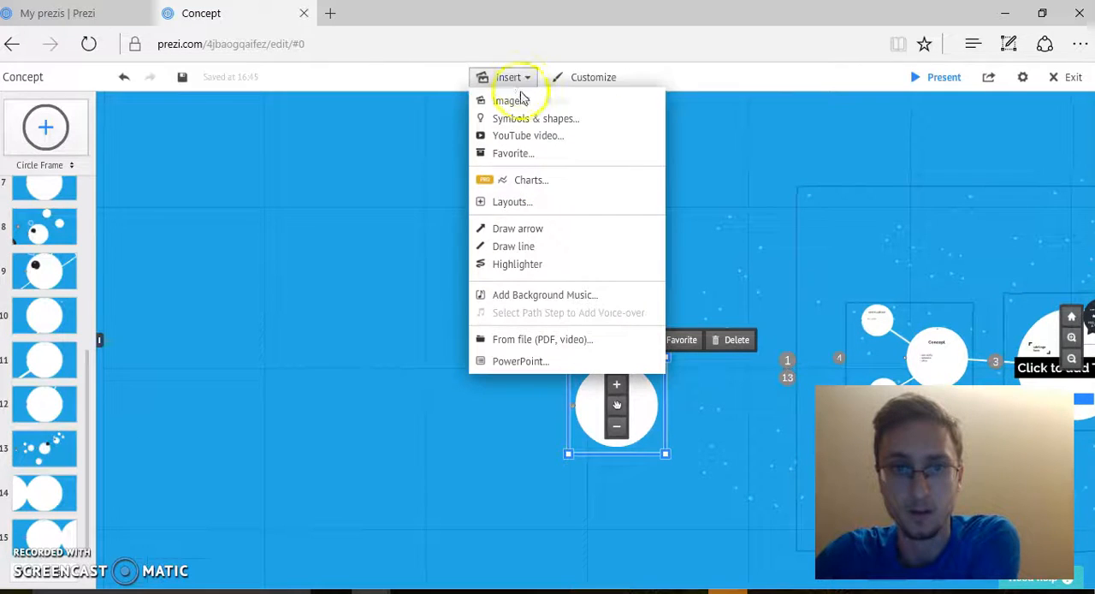
{"action": "left_click", "coordinate": [526, 228]}
{"action": "left_click_drag", "start_coordinate": [617, 346], "coordinate": [617, 369]}
Step: Move the upper new circle higher and place the arrow in the gap between the two circles
{"action": "left_click", "coordinate": [623, 288]}
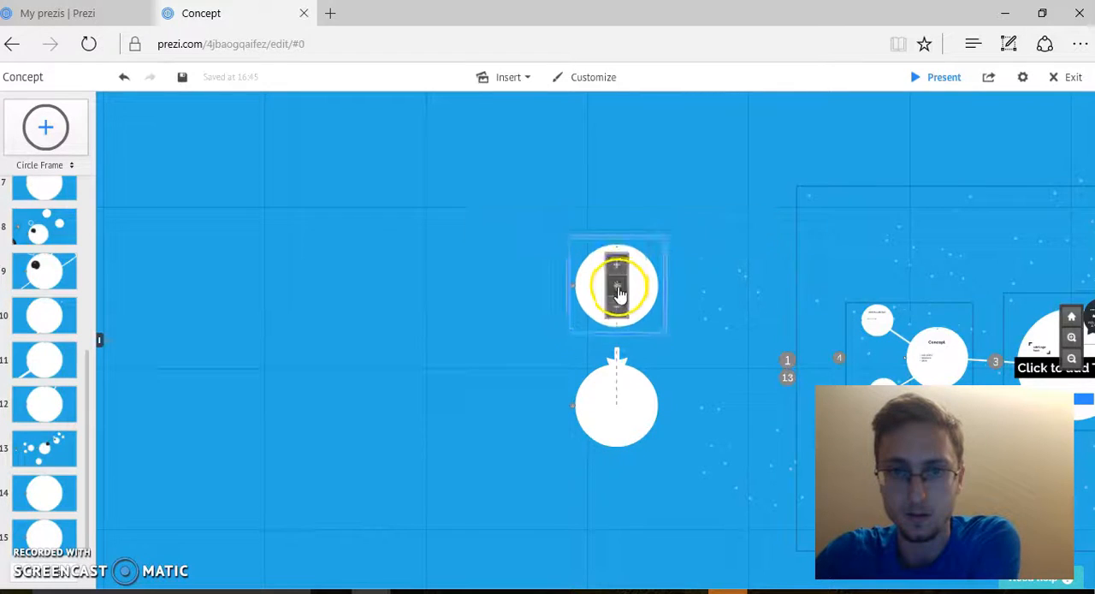
{"action": "left_click", "coordinate": [618, 361]}
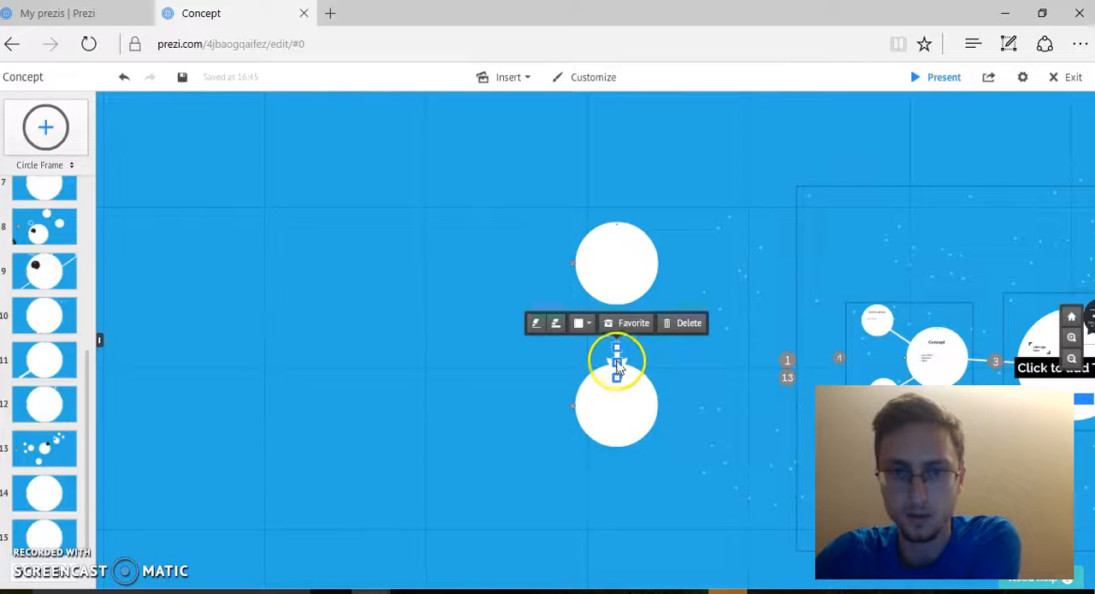
{"action": "left_click_drag", "start_coordinate": [617, 361], "coordinate": [618, 333]}
{"action": "left_click", "coordinate": [691, 342]}
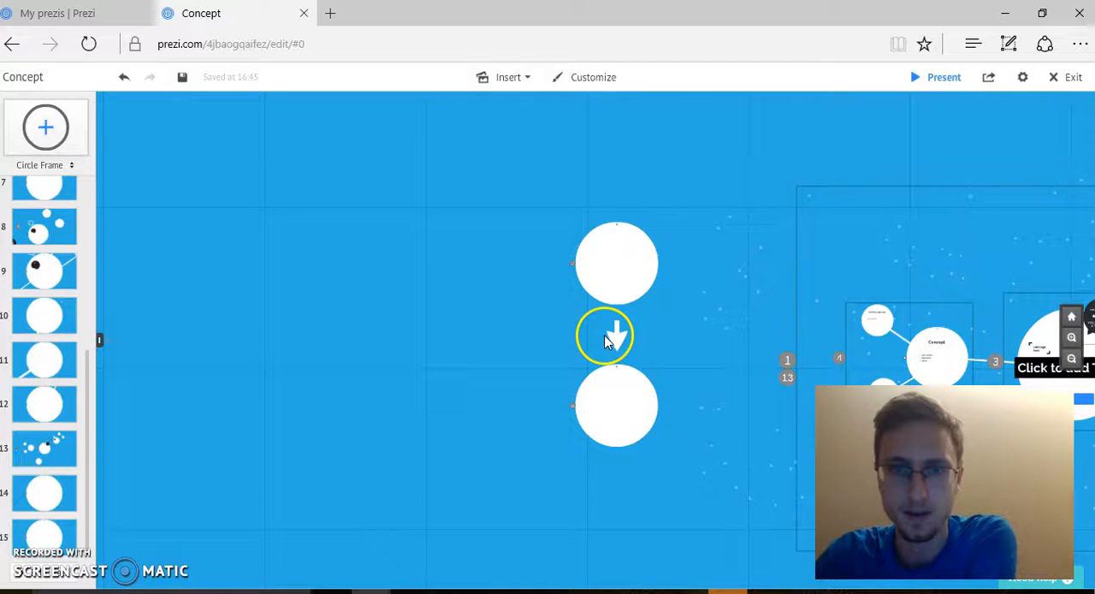
Step: Add the text "PB&J" inside the upper new circle and position it near the circle's upper centre
{"action": "left_click", "coordinate": [612, 284]}
{"action": "left_click", "coordinate": [598, 269]}
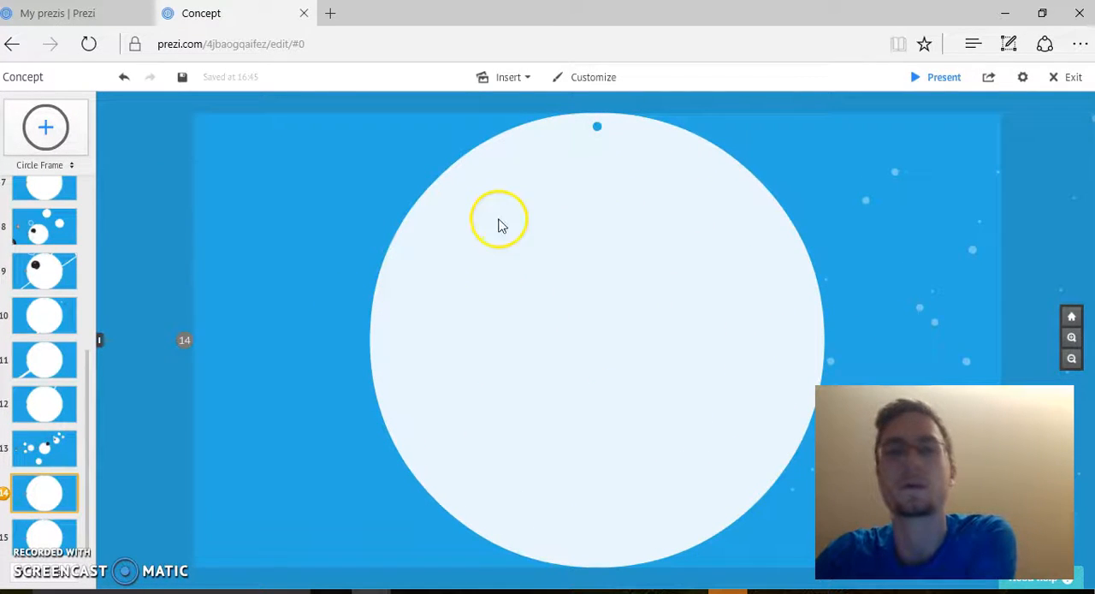
{"action": "left_click", "coordinate": [496, 247]}
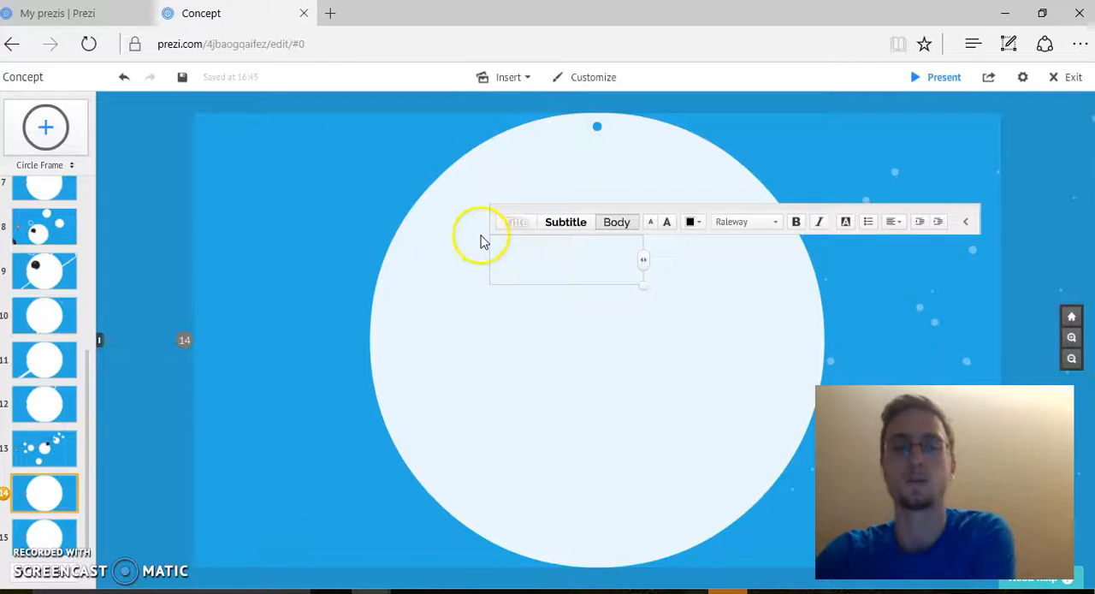
{"action": "left_click", "coordinate": [481, 242]}
{"action": "left_click", "coordinate": [503, 244]}
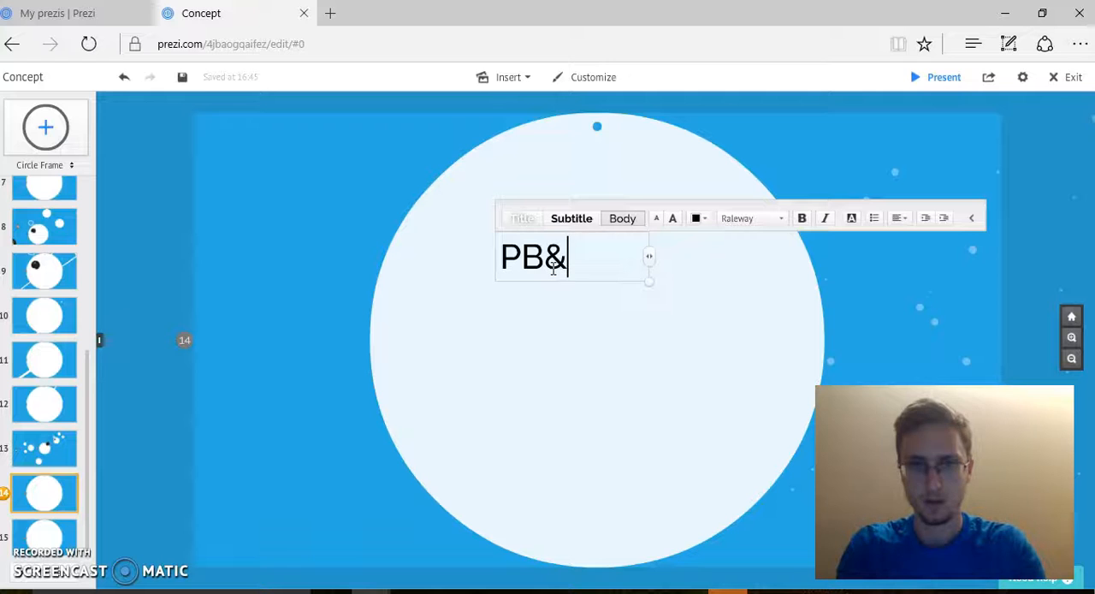
{"action": "left_click", "coordinate": [591, 366]}
{"action": "left_click", "coordinate": [574, 268]}
{"action": "left_click_drag", "start_coordinate": [542, 257], "coordinate": [588, 224]}
Step: Add the text "two slices of bread" below the PB&J heading and move it to fit within the circle
{"action": "scroll", "coordinate": [781, 351], "scroll_direction": "down", "scroll_amount": 3}
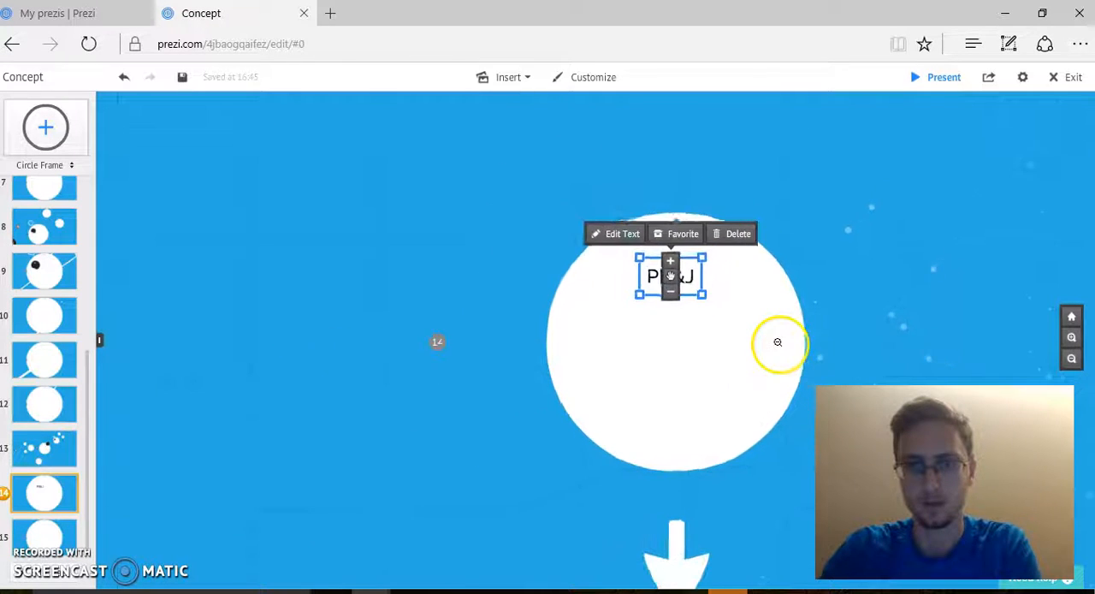
{"action": "left_click_drag", "start_coordinate": [423, 452], "coordinate": [403, 345]}
{"action": "left_click", "coordinate": [680, 277]}
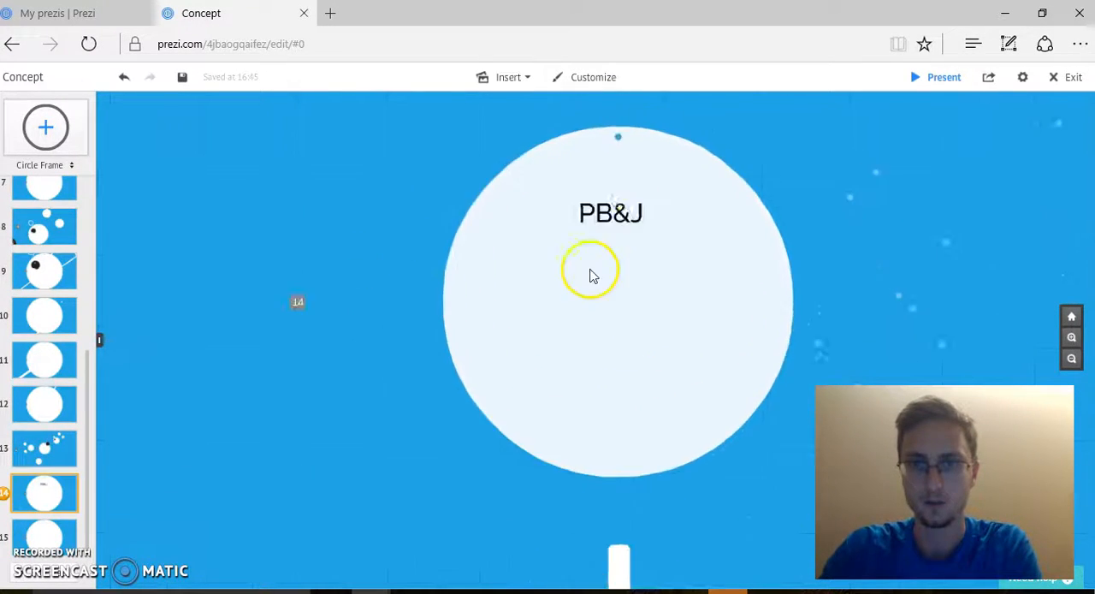
{"action": "left_click", "coordinate": [522, 356]}
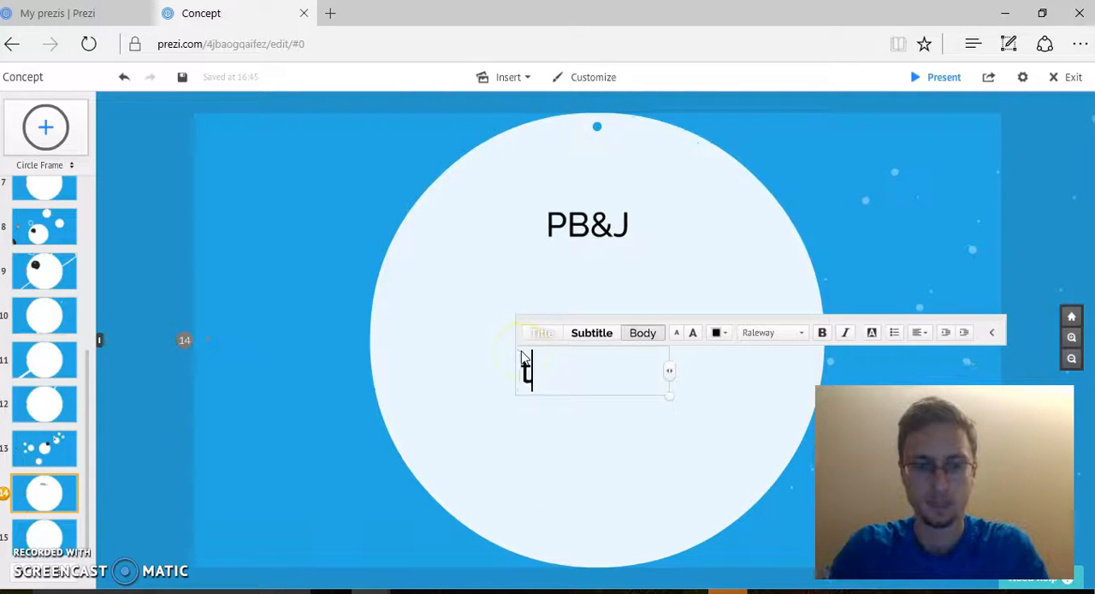
{"action": "type", "text": "two slices of "}
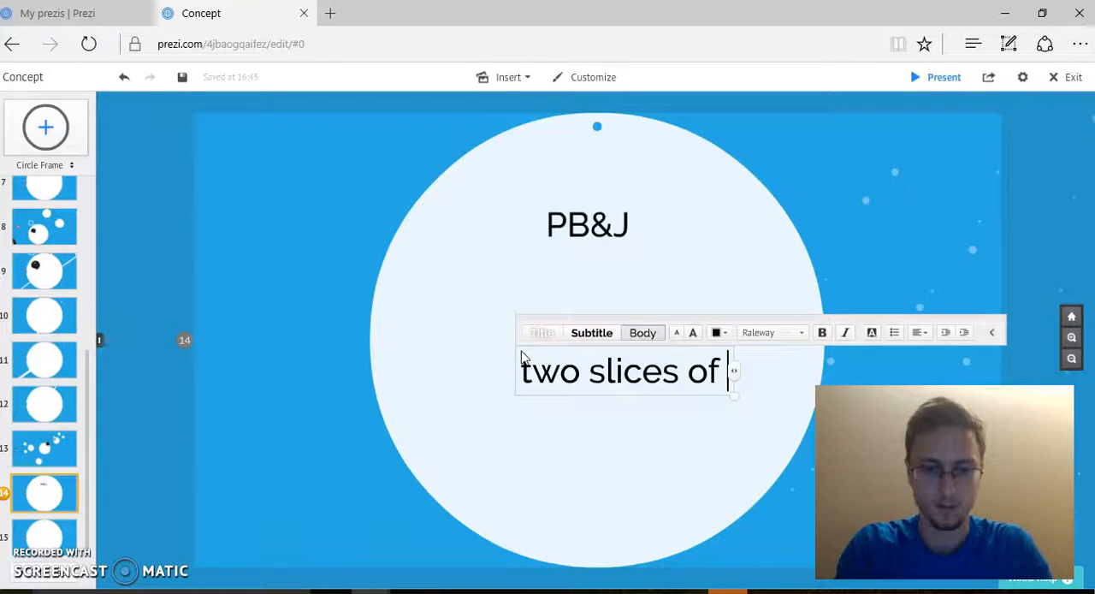
{"action": "type", "text": "bread"}
{"action": "left_click", "coordinate": [611, 409]}
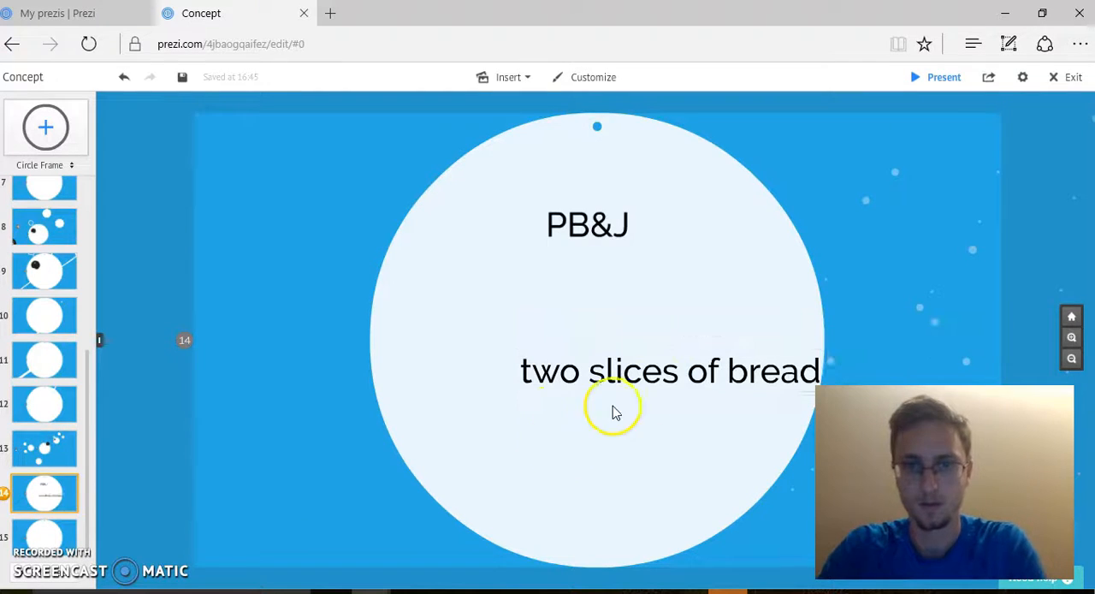
{"action": "left_click", "coordinate": [670, 371]}
{"action": "left_click_drag", "start_coordinate": [670, 372], "coordinate": [634, 355]}
{"action": "left_click_drag", "start_coordinate": [929, 335], "coordinate": [887, 144]}
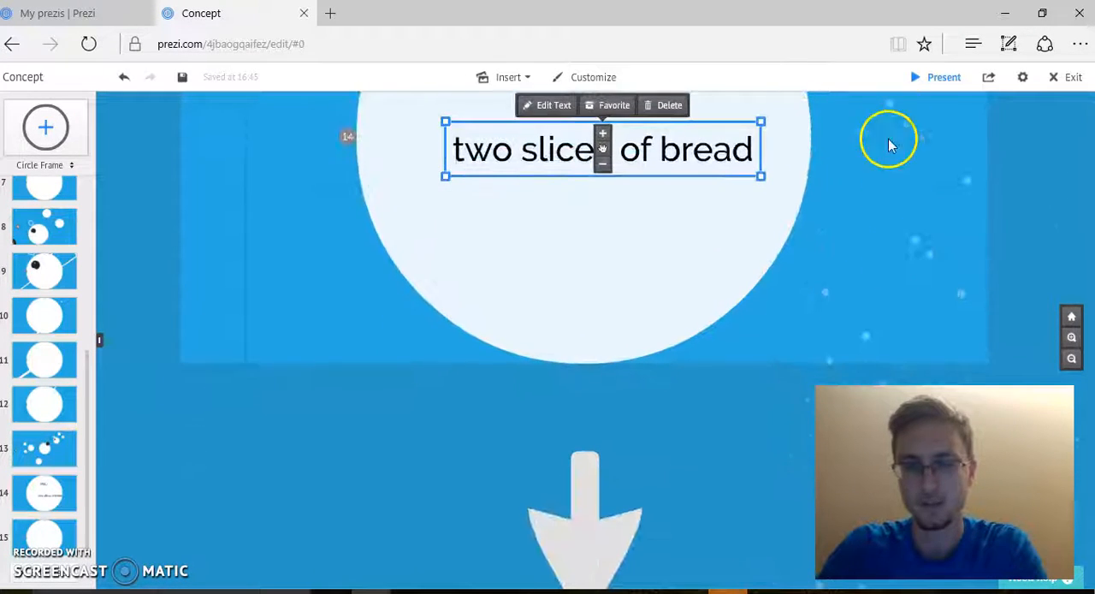
Step: Redirect the arrow below the PB&J circle so it points diagonally down and to the left from the circle's lower edge
{"action": "left_click", "coordinate": [1061, 369]}
{"action": "left_click", "coordinate": [1081, 367]}
{"action": "left_click", "coordinate": [1073, 359]}
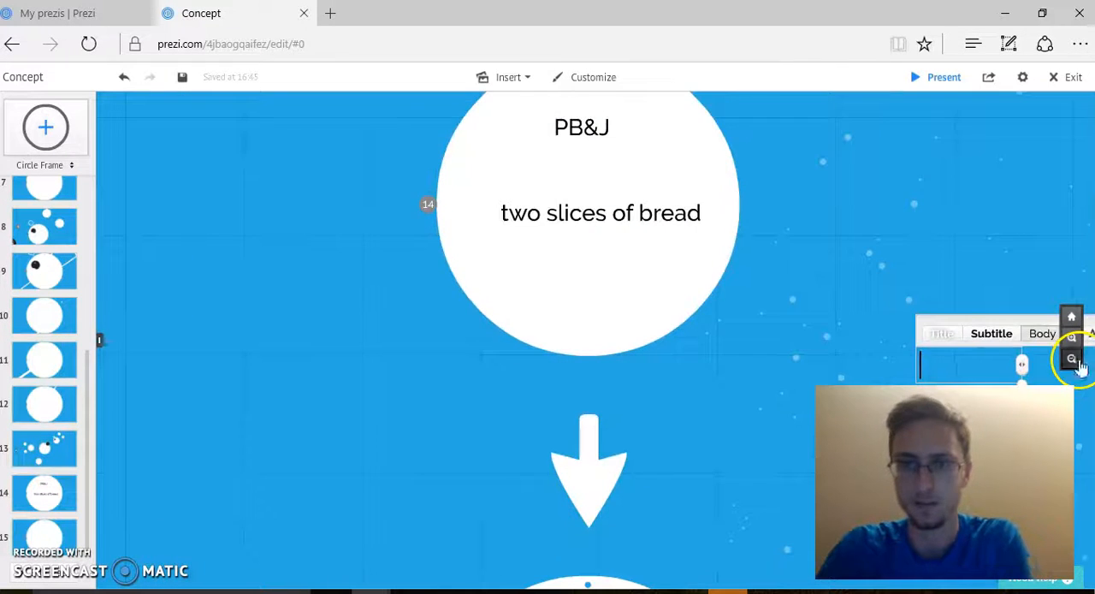
{"action": "left_click", "coordinate": [593, 441]}
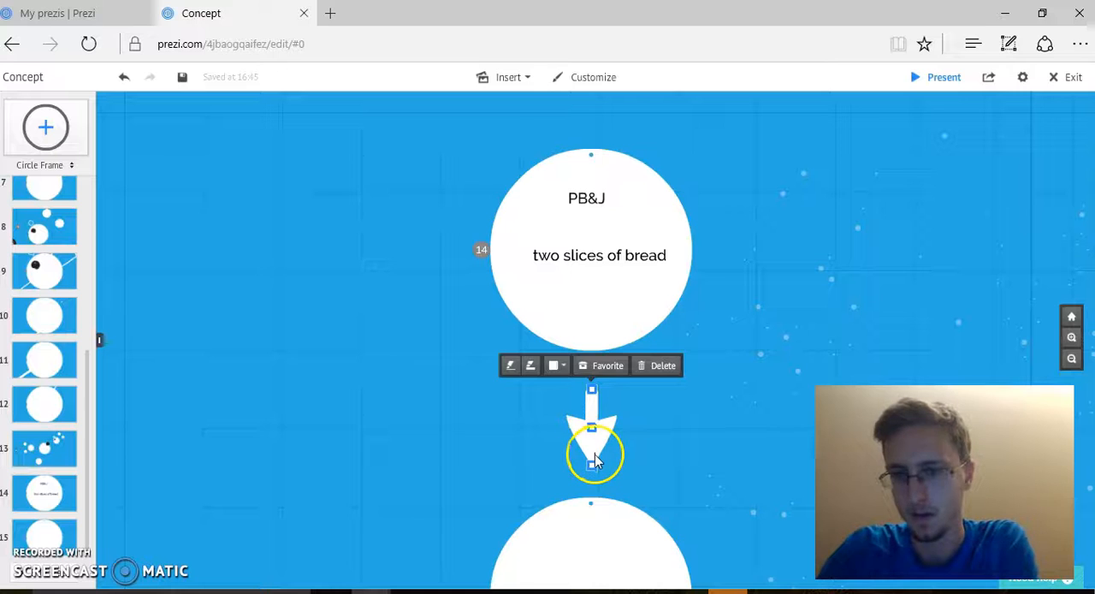
{"action": "left_click_drag", "start_coordinate": [592, 464], "coordinate": [473, 431]}
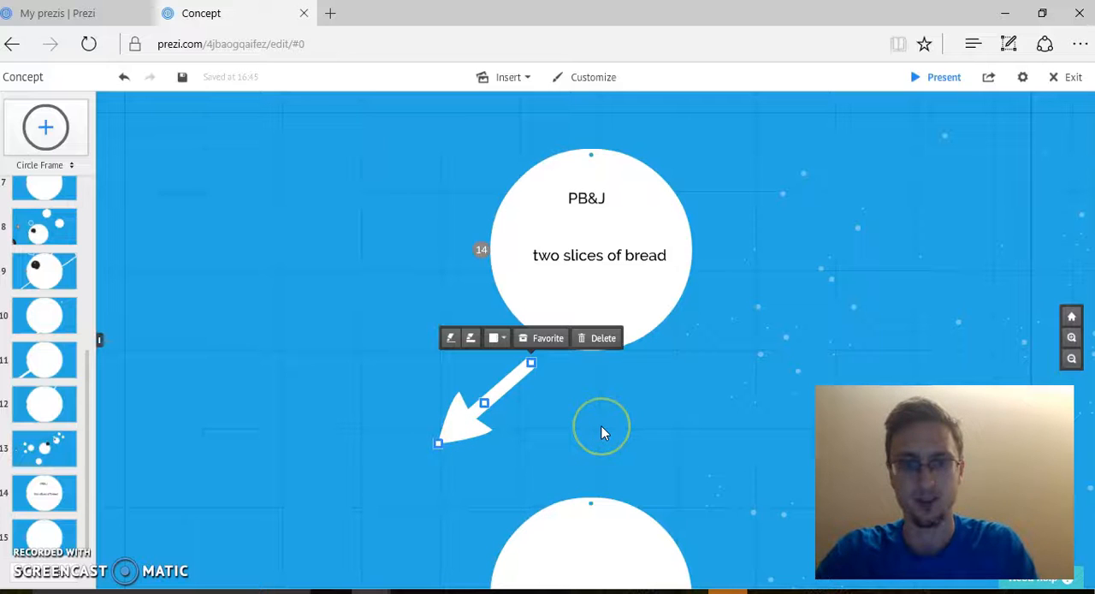
Step: Duplicate the diagonal arrow and set the copy below the PB&J circle pointing down and to the right
{"action": "key", "text": "ctrl+c"}
{"action": "key", "text": "ctrl+v"}
{"action": "left_click_drag", "start_coordinate": [587, 367], "coordinate": [697, 460]}
{"action": "left_click_drag", "start_coordinate": [611, 386], "coordinate": [682, 388]}
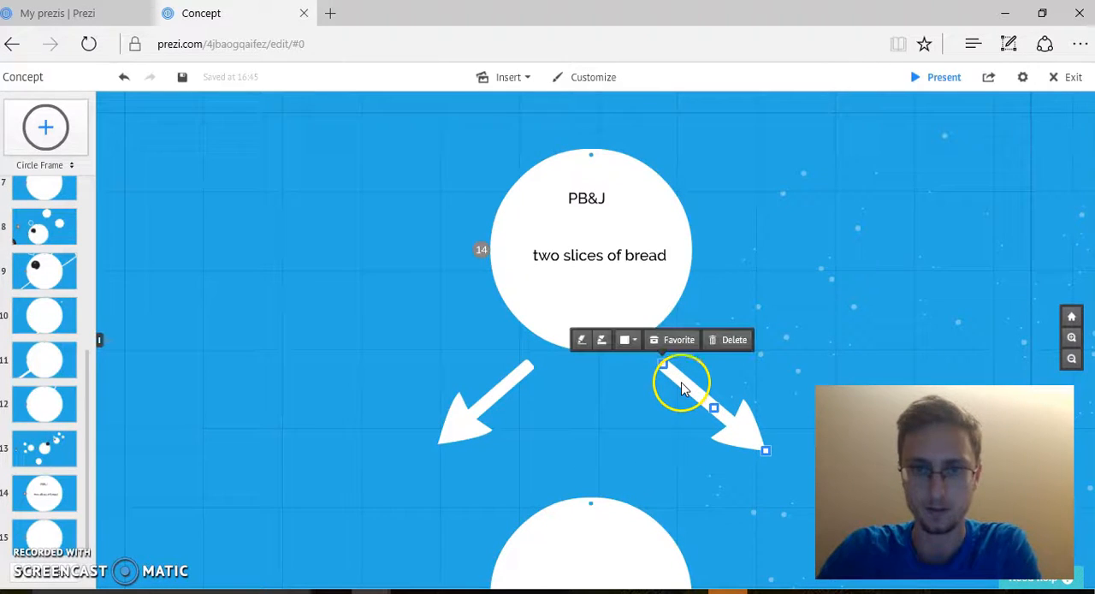
Step: Move the empty circle frame beneath the left arrow's tip and paste a copy of it beneath the right arrow's tip
{"action": "left_click", "coordinate": [1071, 360]}
{"action": "left_click_drag", "start_coordinate": [670, 443], "coordinate": [688, 319]}
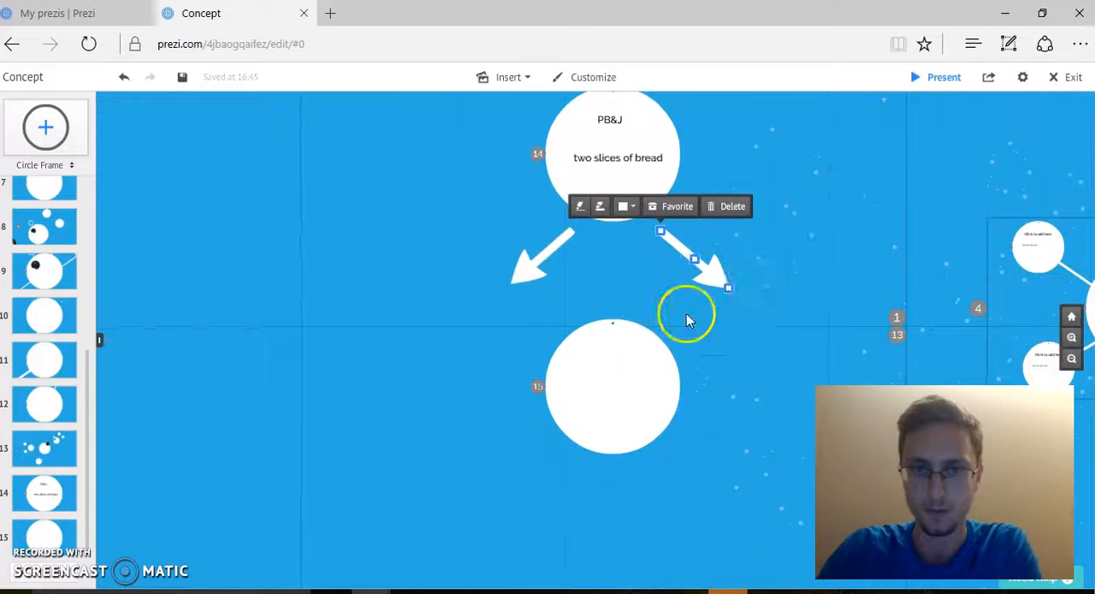
{"action": "left_click", "coordinate": [599, 376]}
{"action": "scroll", "coordinate": [684, 398], "scroll_direction": "down", "scroll_amount": 5}
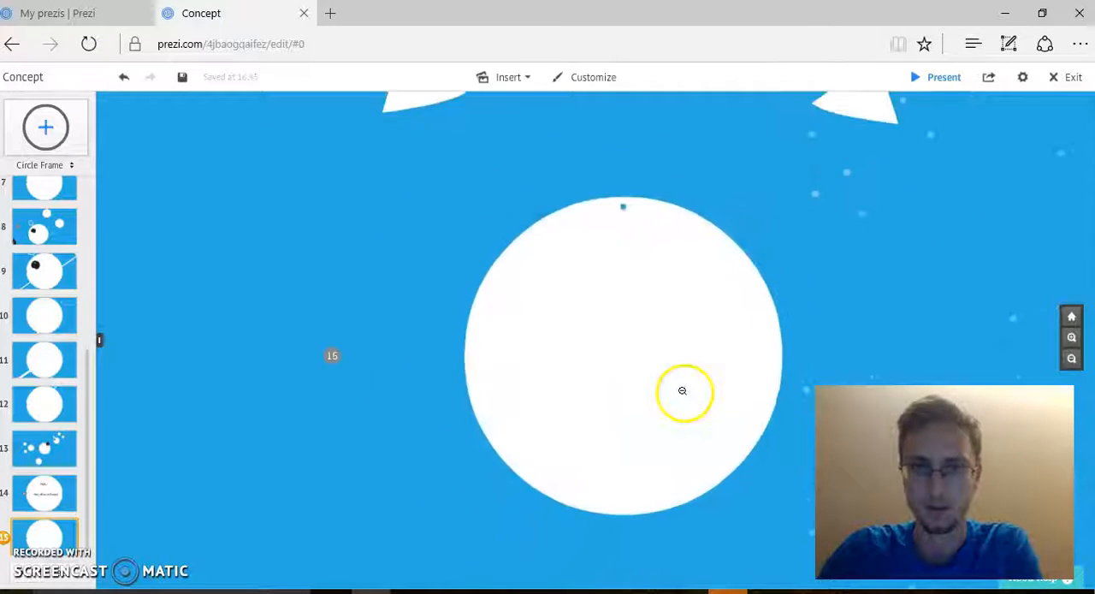
{"action": "left_click", "coordinate": [632, 383]}
{"action": "left_click_drag", "start_coordinate": [649, 370], "coordinate": [479, 336]}
{"action": "left_click_drag", "start_coordinate": [710, 340], "coordinate": [679, 442]}
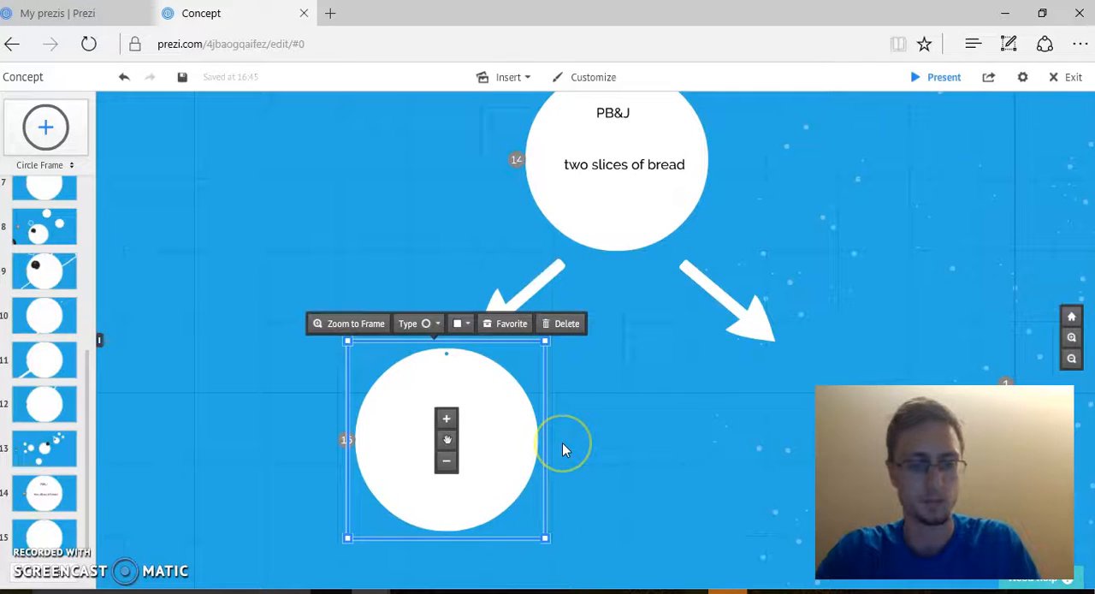
{"action": "key", "text": "ctrl+v"}
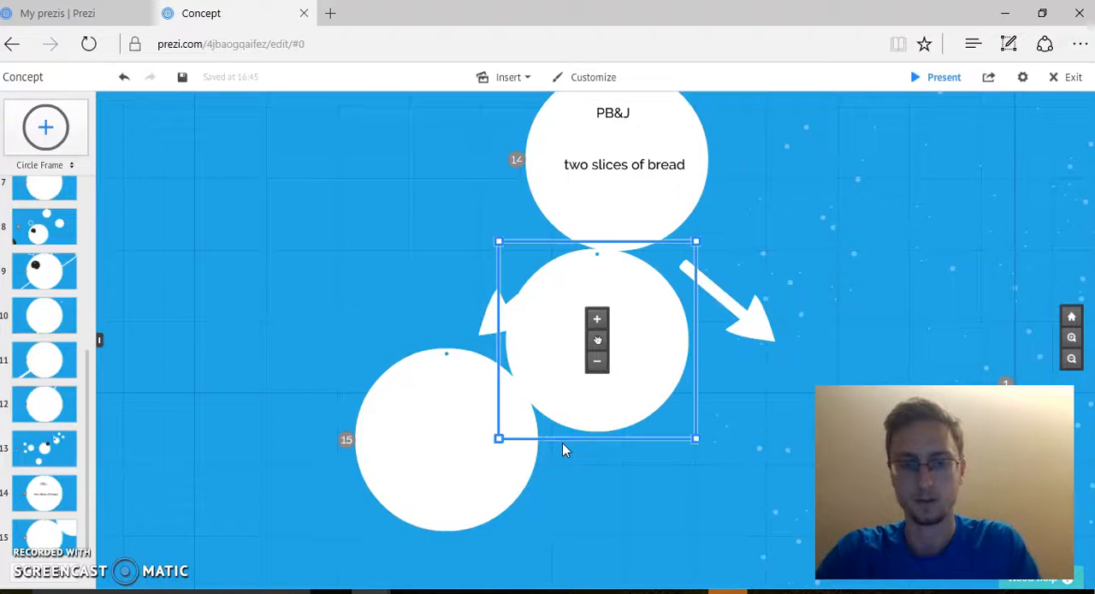
{"action": "left_click_drag", "start_coordinate": [628, 340], "coordinate": [811, 459]}
Step: Add the text "Put PB on slice 1" inside the circle under the left arrow and move it to the circle's centre
{"action": "left_click", "coordinate": [393, 417]}
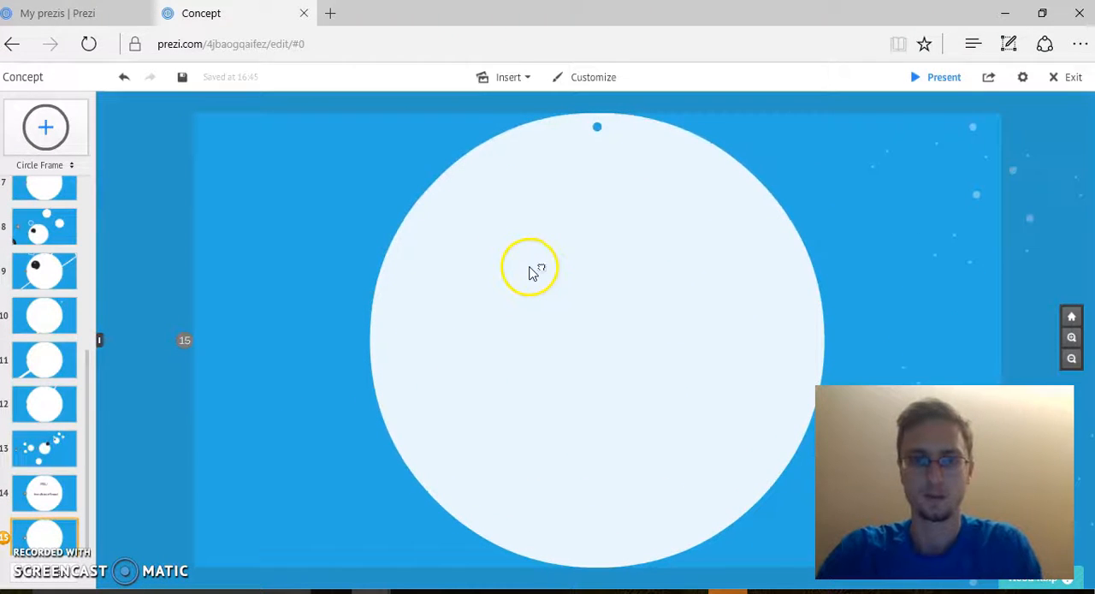
{"action": "double_click", "coordinate": [529, 271]}
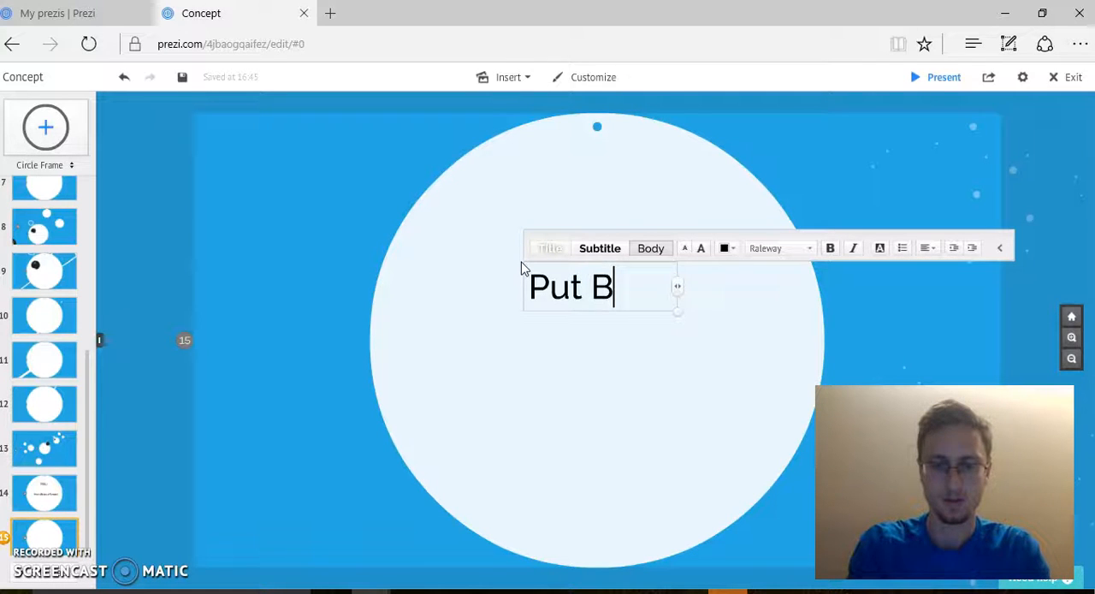
{"action": "type", "text": "Put PB on slice 1"}
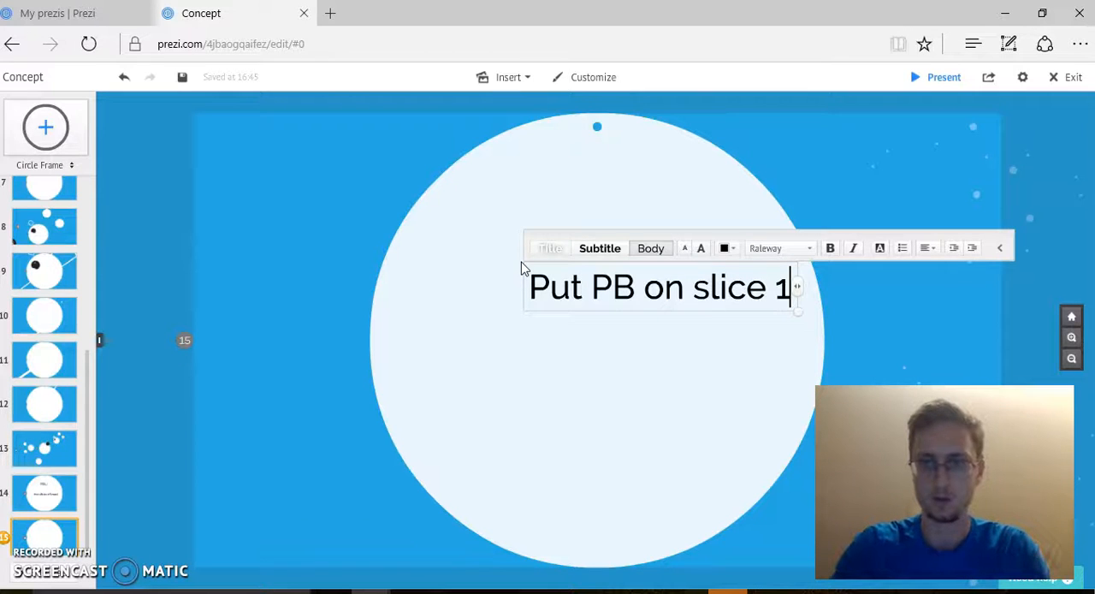
{"action": "left_click", "coordinate": [725, 411]}
{"action": "left_click", "coordinate": [681, 301]}
{"action": "left_click_drag", "start_coordinate": [659, 291], "coordinate": [597, 321]}
Step: Add the text "Put jelly on slice 2" inside the circle under the right arrow and move it to the circle's centre
{"action": "left_click", "coordinate": [1071, 359]}
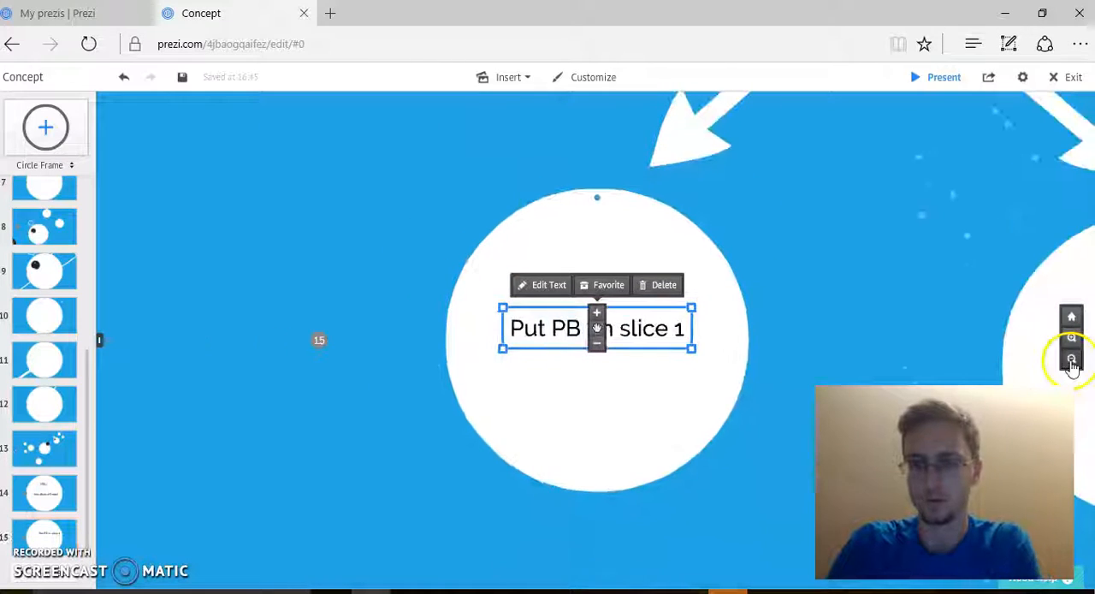
{"action": "left_click", "coordinate": [1068, 358]}
{"action": "left_click_drag", "start_coordinate": [833, 297], "coordinate": [597, 278]}
{"action": "left_click", "coordinate": [691, 318]}
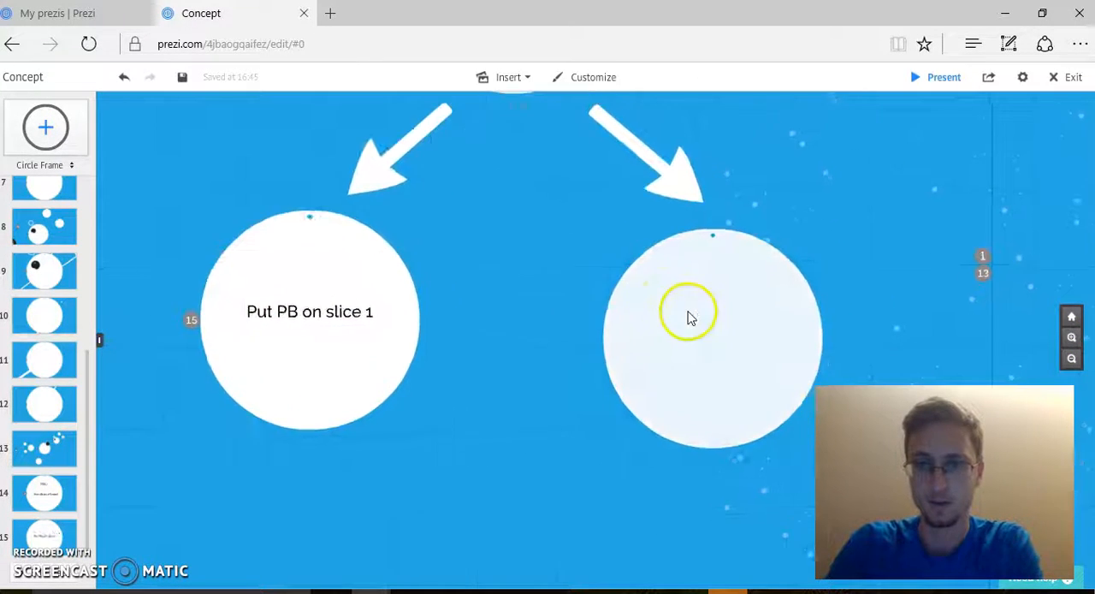
{"action": "left_click", "coordinate": [565, 304]}
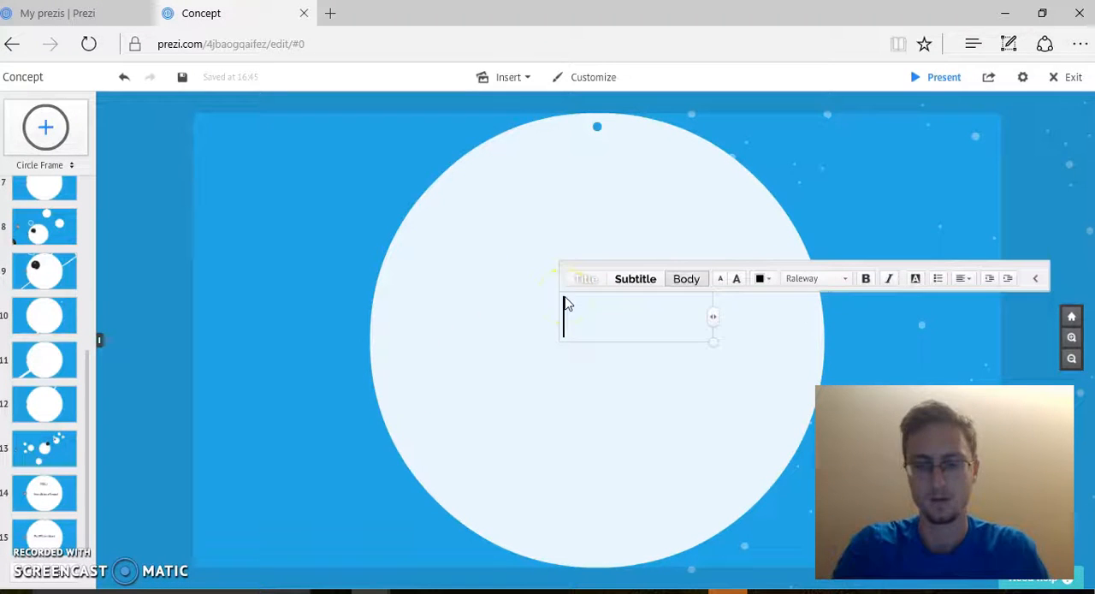
{"action": "type", "text": "Put jelly on sl"}
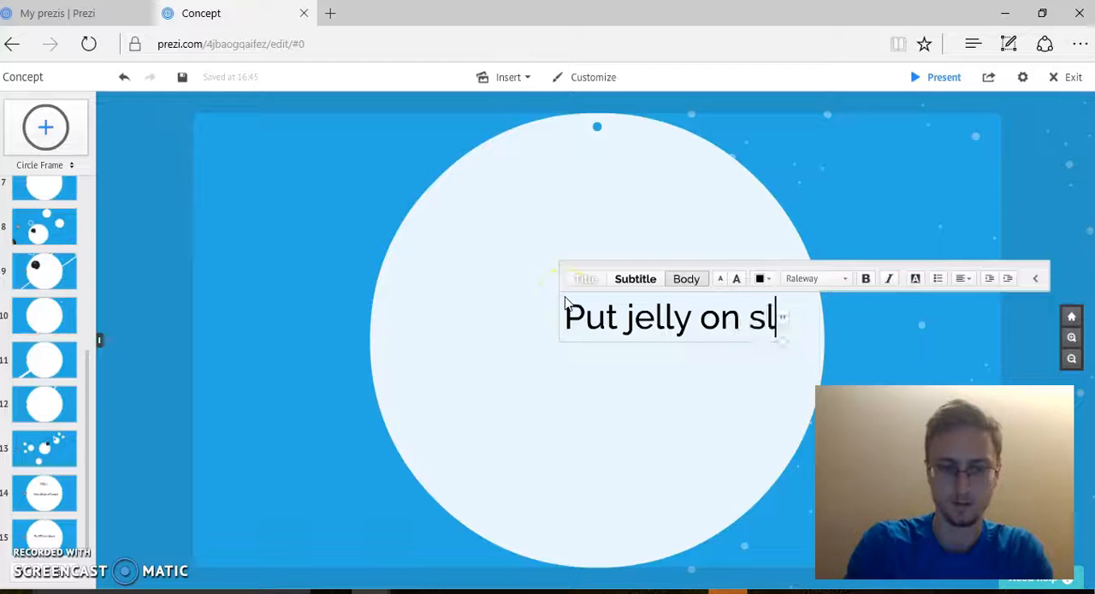
{"action": "type", "text": "ice"}
{"action": "left_click", "coordinate": [590, 401]}
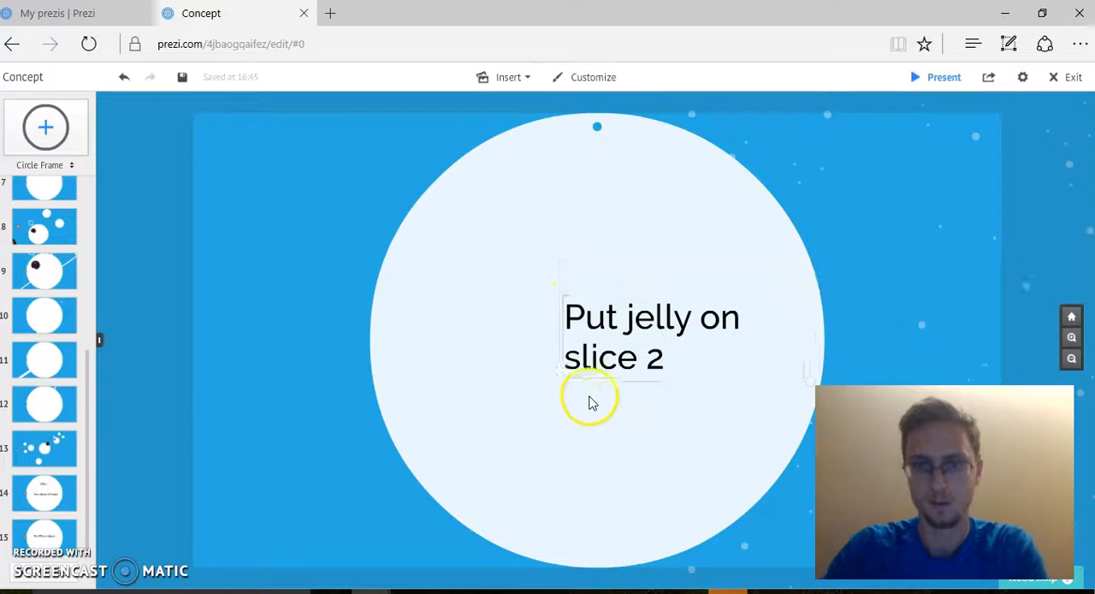
{"action": "left_click", "coordinate": [640, 347]}
{"action": "left_click_drag", "start_coordinate": [684, 349], "coordinate": [604, 325]}
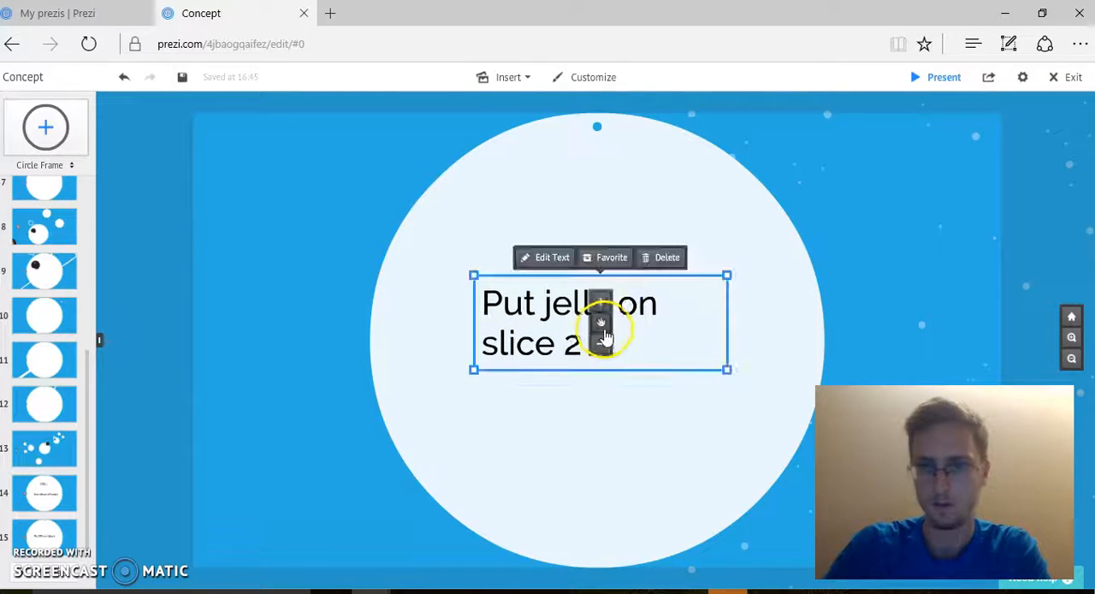
Step: Look over the finished PB&J flow diagram and compare it with the template's original node layout on the canvas
{"action": "left_click", "coordinate": [1072, 358]}
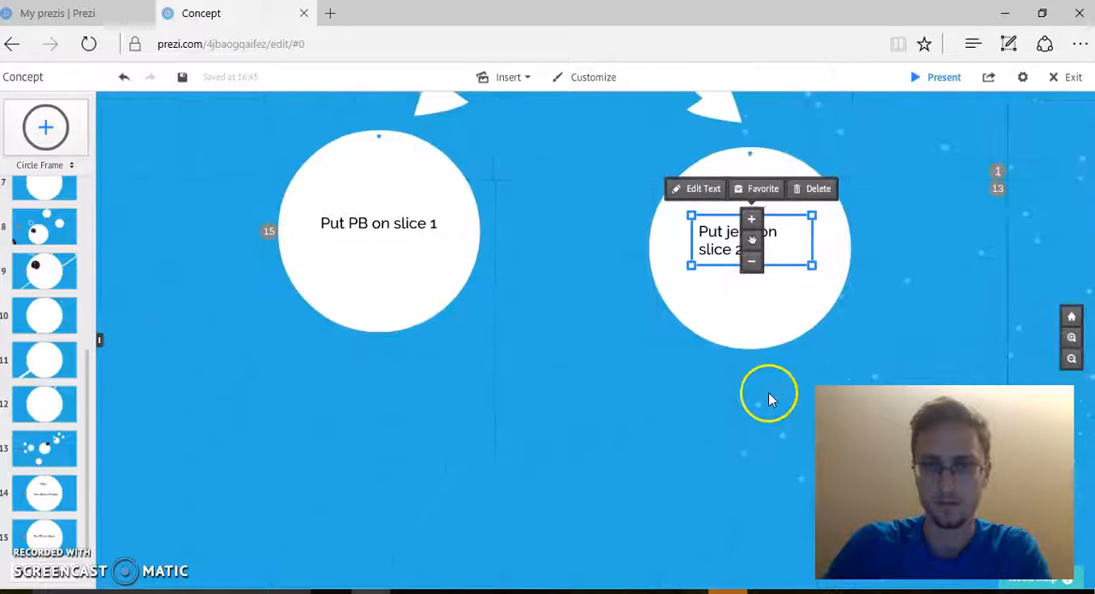
{"action": "left_click", "coordinate": [1071, 358]}
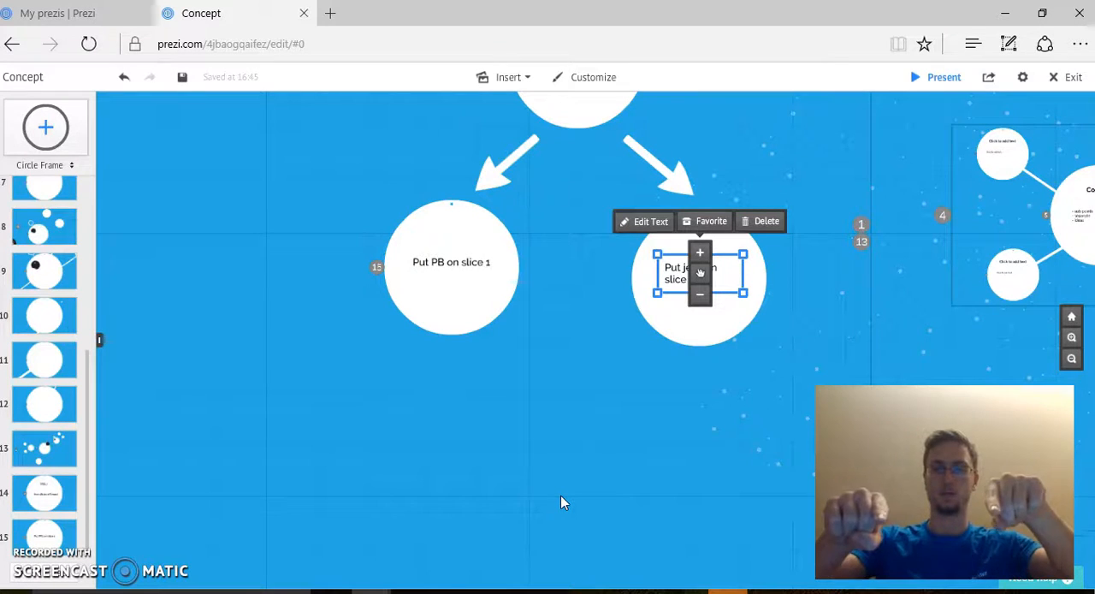
{"action": "left_click", "coordinate": [1071, 358]}
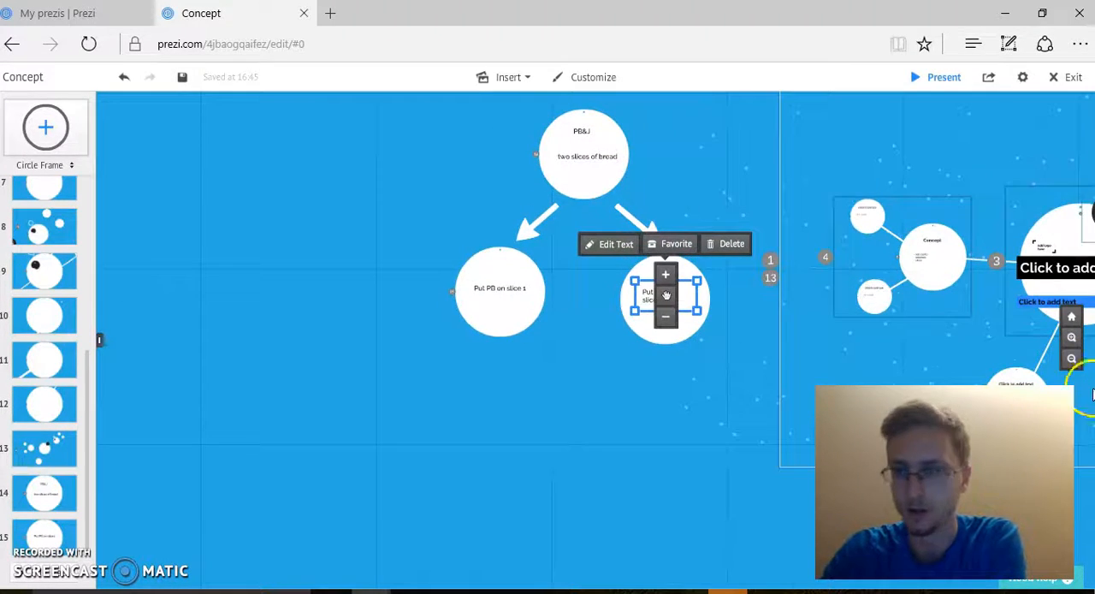
{"action": "left_click", "coordinate": [1071, 359]}
{"action": "left_click_drag", "start_coordinate": [789, 408], "coordinate": [604, 451]}
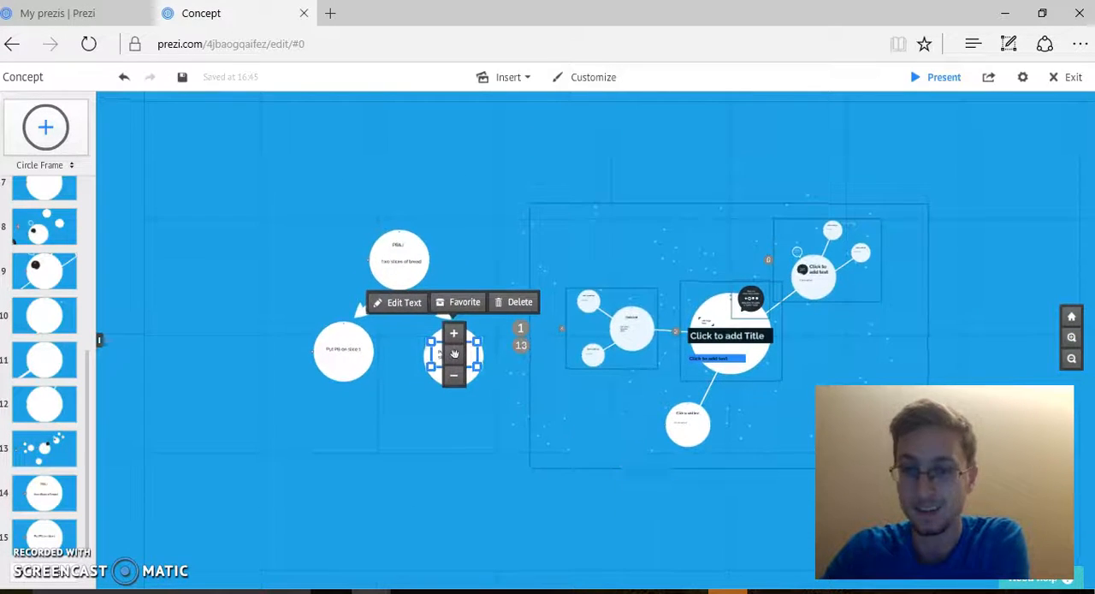
{"action": "left_click", "coordinate": [1071, 337]}
{"action": "left_click", "coordinate": [989, 330]}
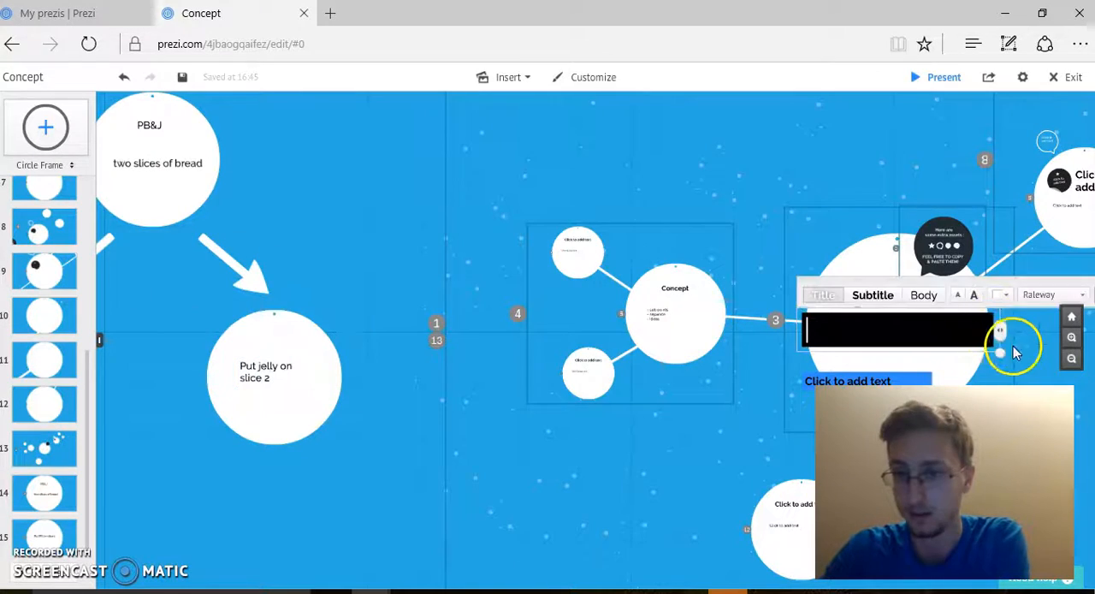
{"action": "left_click", "coordinate": [1014, 352]}
{"action": "left_click_drag", "start_coordinate": [1021, 349], "coordinate": [672, 247]}
{"action": "left_click_drag", "start_coordinate": [730, 291], "coordinate": [762, 324]}
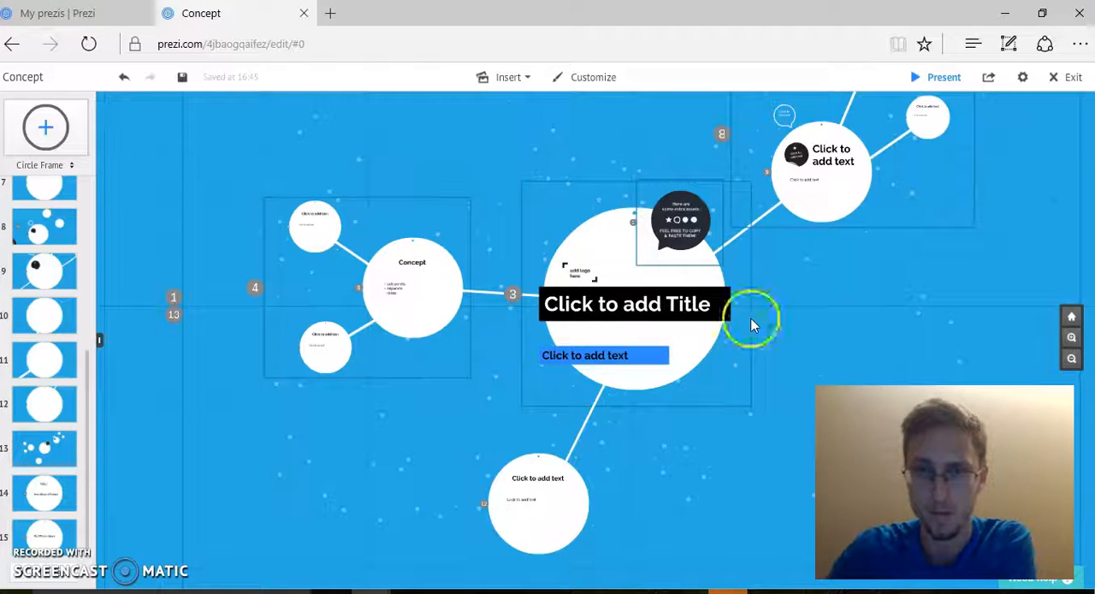
Step: Replace the central circle's title with "US Government" and the upper-right node's heading with "Judicial"
{"action": "left_click", "coordinate": [691, 305]}
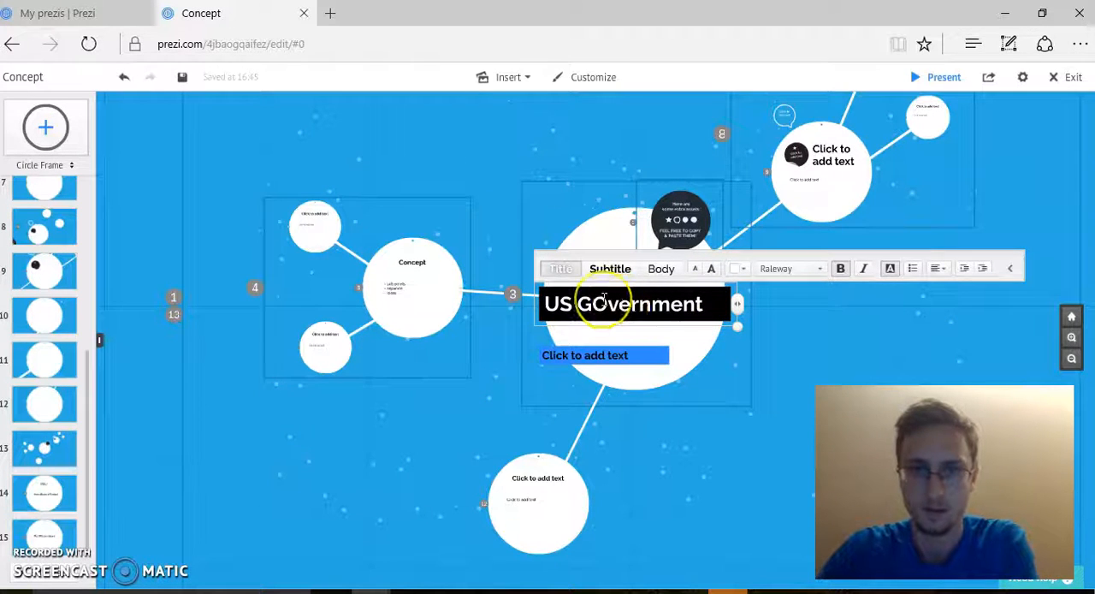
{"action": "key", "text": "BackSpace"}
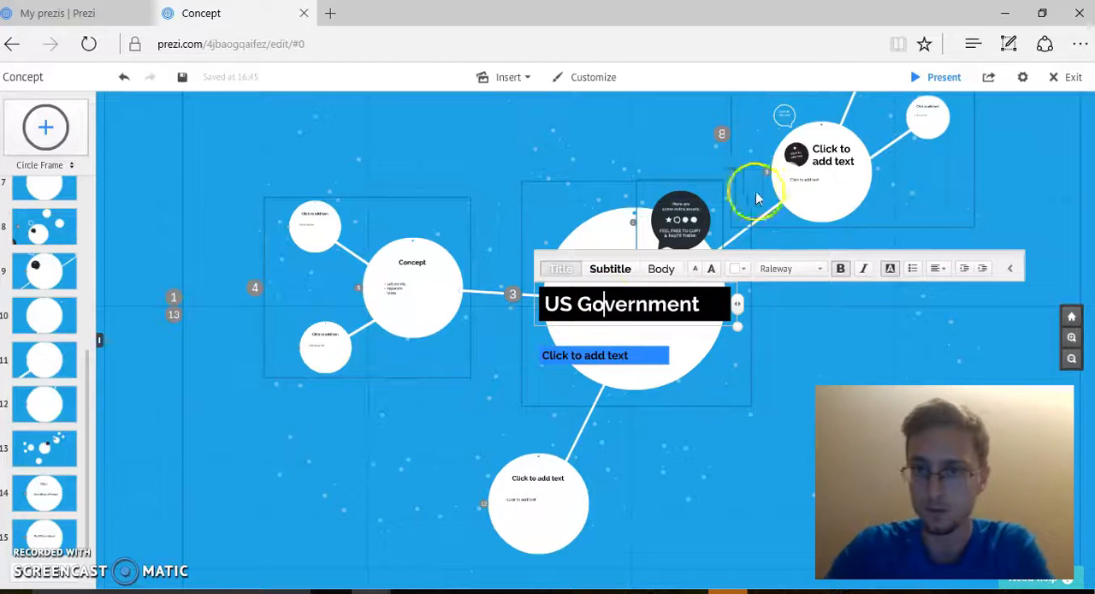
{"action": "left_click", "coordinate": [828, 156]}
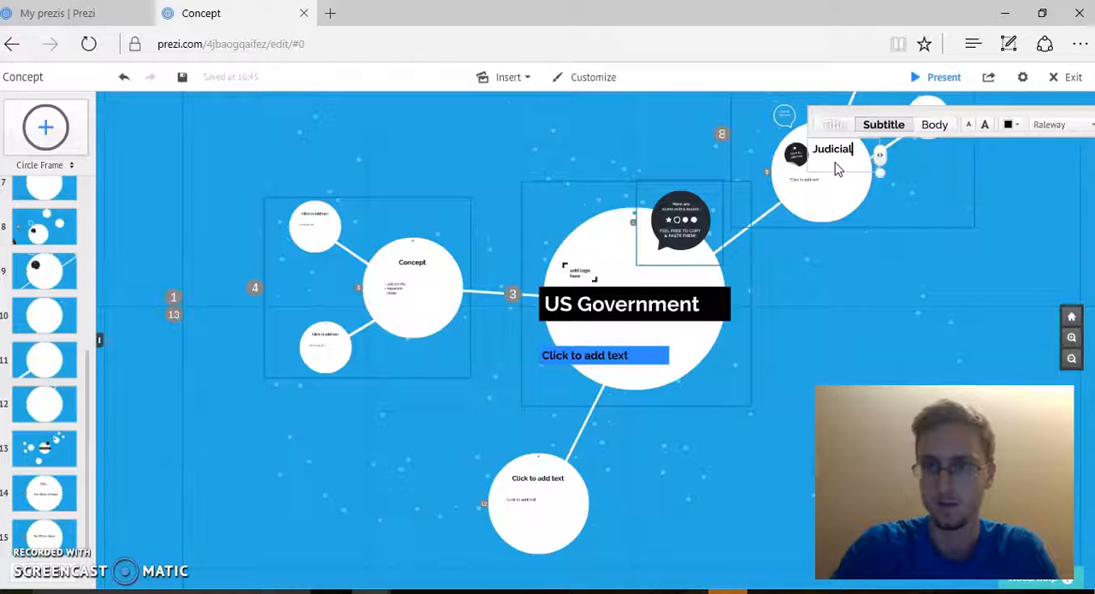
{"action": "left_click", "coordinate": [821, 352]}
Step: Replace the heading placeholder in the node below the central circle with "Executive"
{"action": "left_click", "coordinate": [538, 489]}
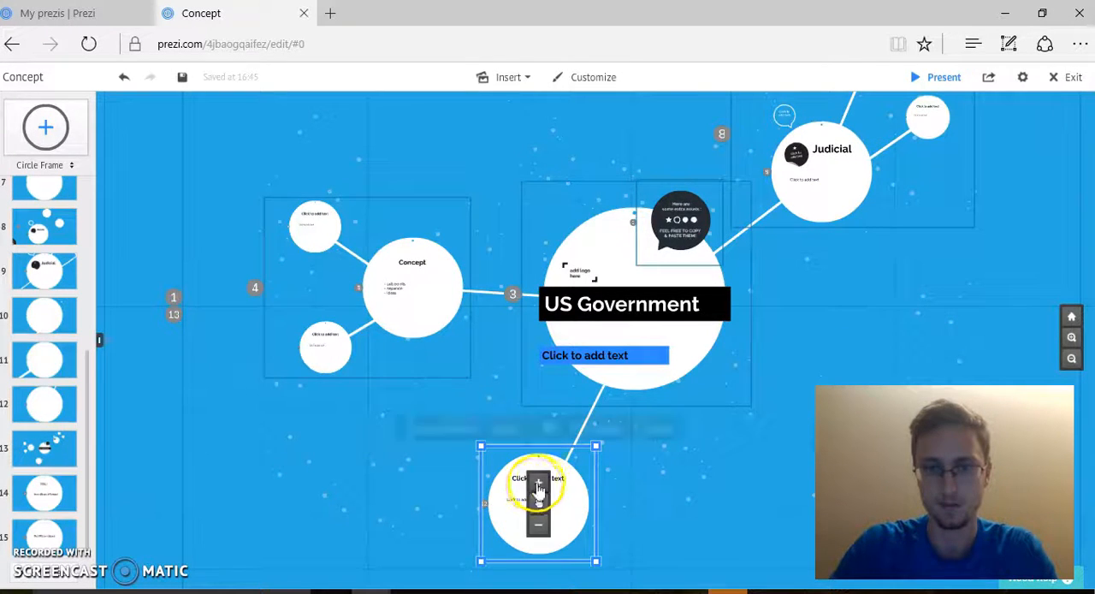
{"action": "left_click", "coordinate": [538, 485]}
{"action": "left_click", "coordinate": [611, 230]}
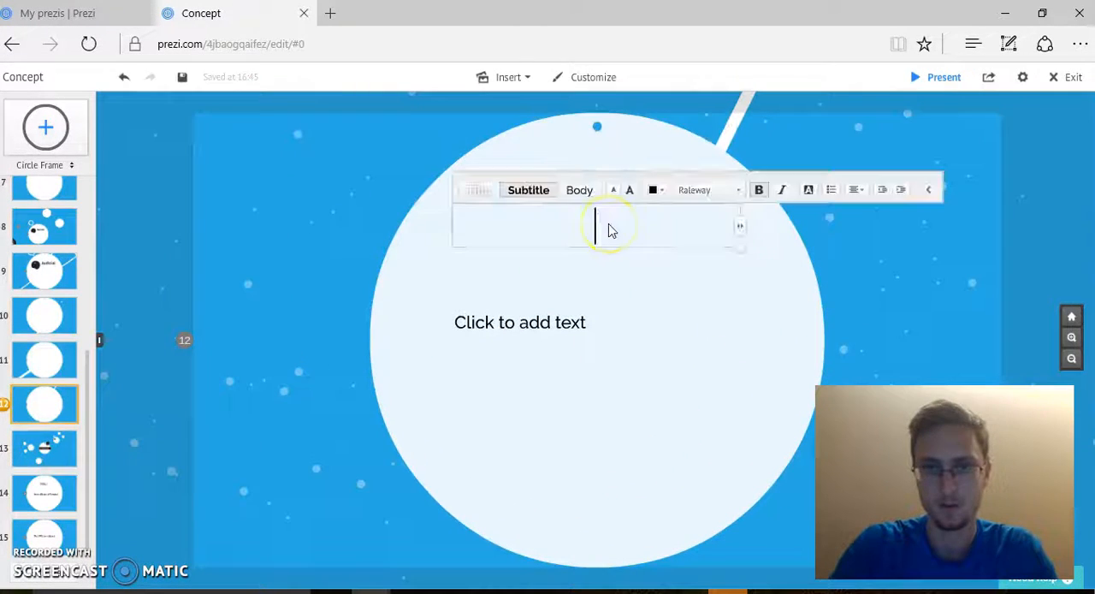
{"action": "type", "text": "Executive"}
{"action": "left_click", "coordinate": [810, 260]}
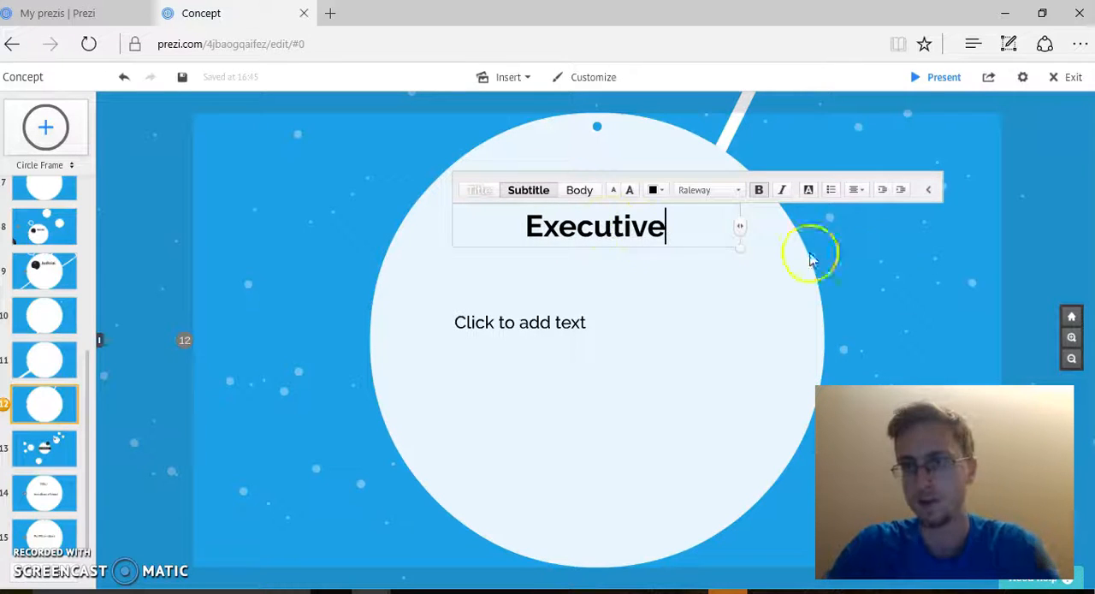
Step: Replace the "Concept" heading in the node left of the US Government circle with "Legislative"
{"action": "left_click", "coordinate": [1071, 359]}
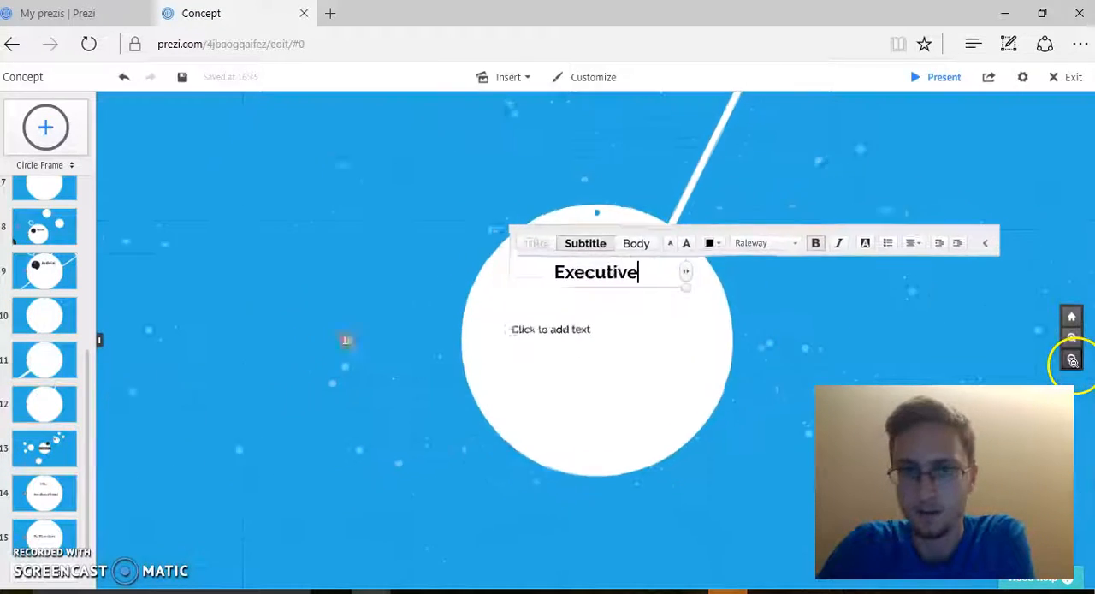
{"action": "left_click", "coordinate": [1071, 358]}
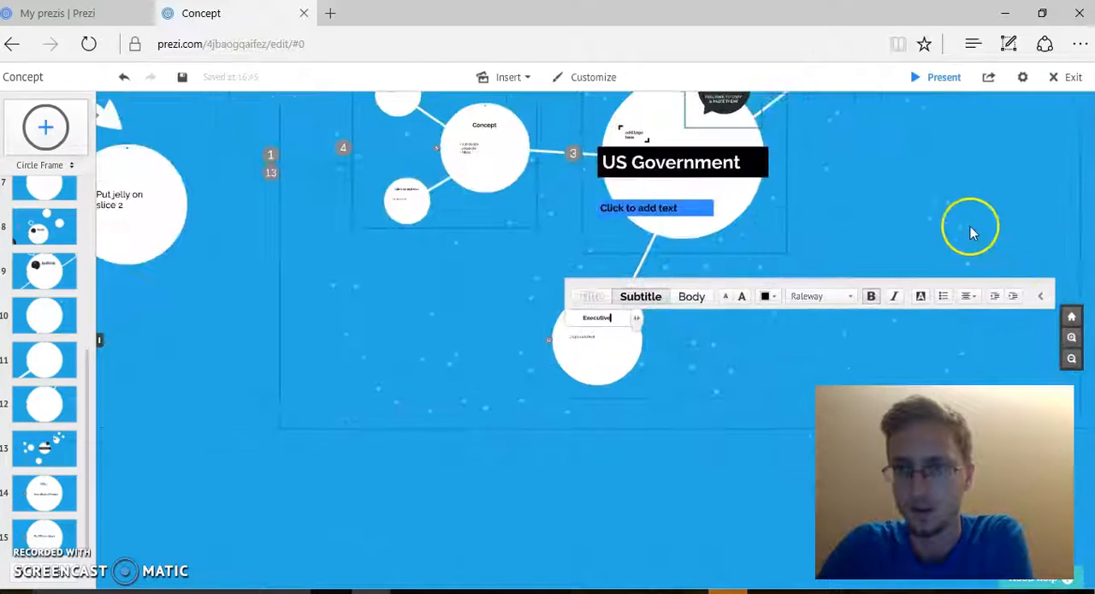
{"action": "left_click_drag", "start_coordinate": [907, 184], "coordinate": [903, 332]}
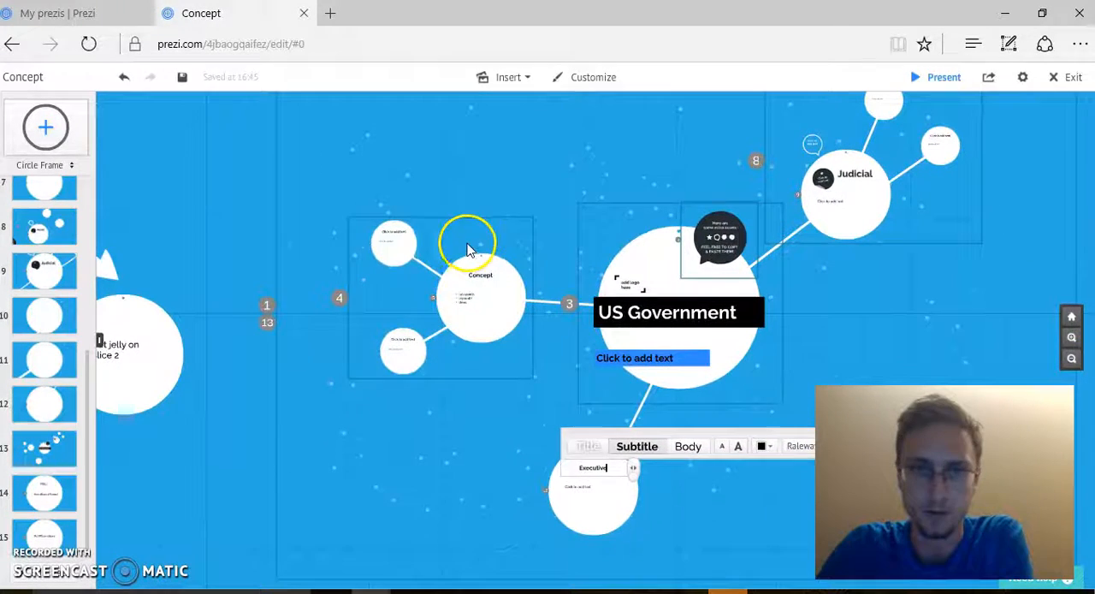
{"action": "left_click", "coordinate": [484, 280]}
{"action": "left_click", "coordinate": [484, 276]}
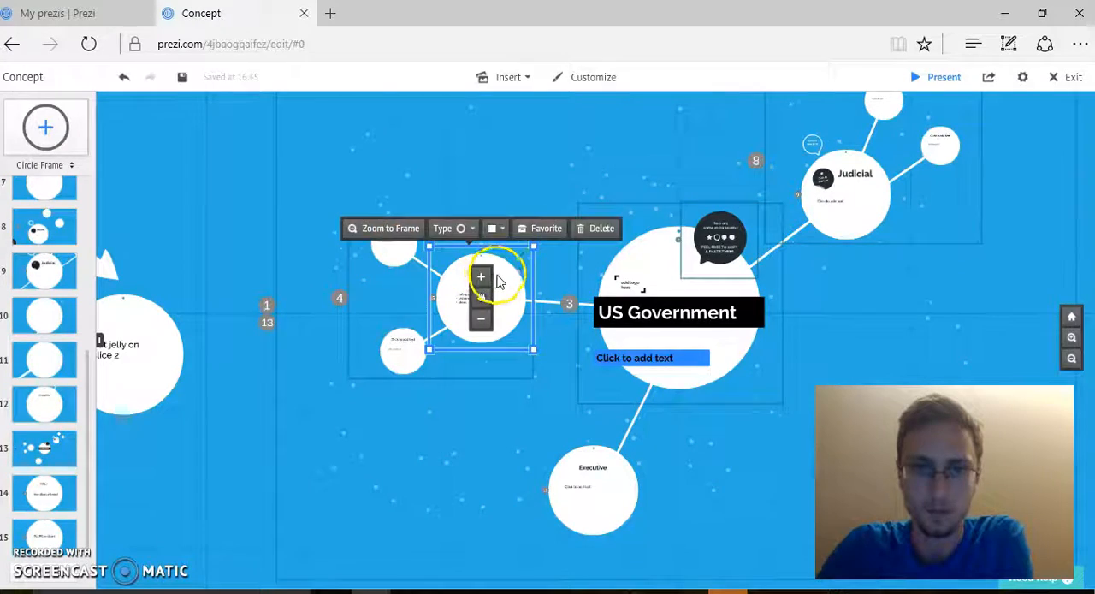
{"action": "left_click", "coordinate": [594, 220]}
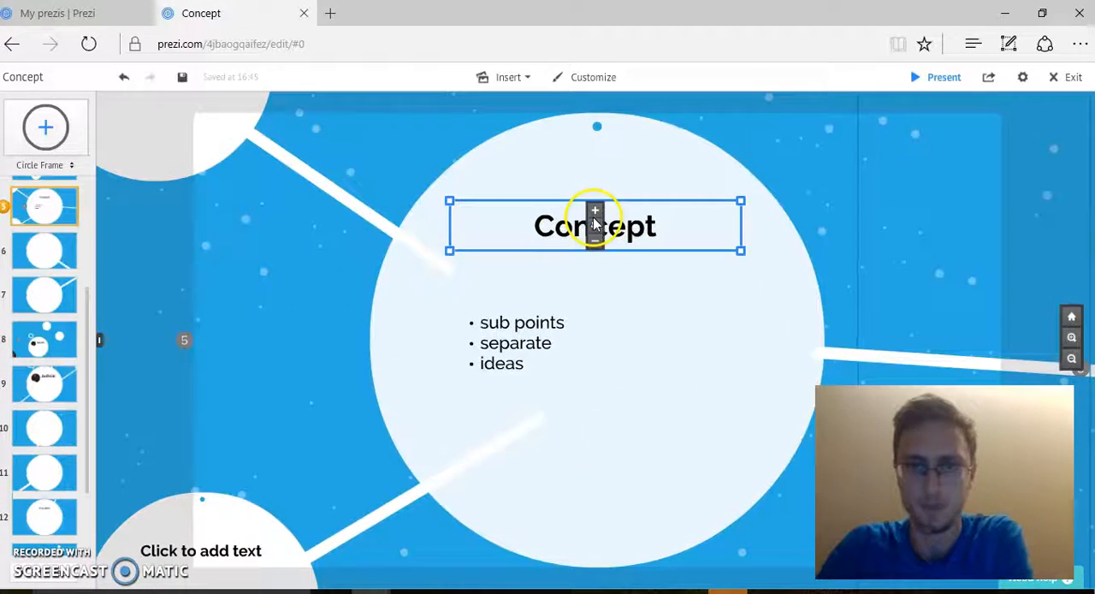
{"action": "left_click", "coordinate": [639, 244]}
{"action": "left_click", "coordinate": [655, 229]}
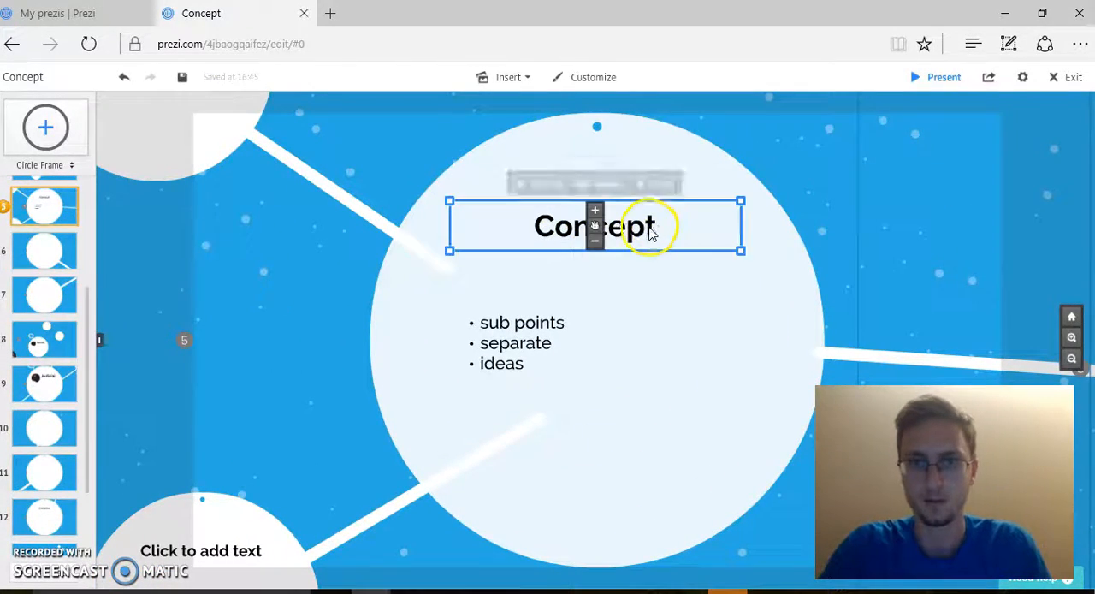
{"action": "left_click", "coordinate": [652, 233]}
{"action": "left_click_drag", "start_coordinate": [653, 227], "coordinate": [481, 212]}
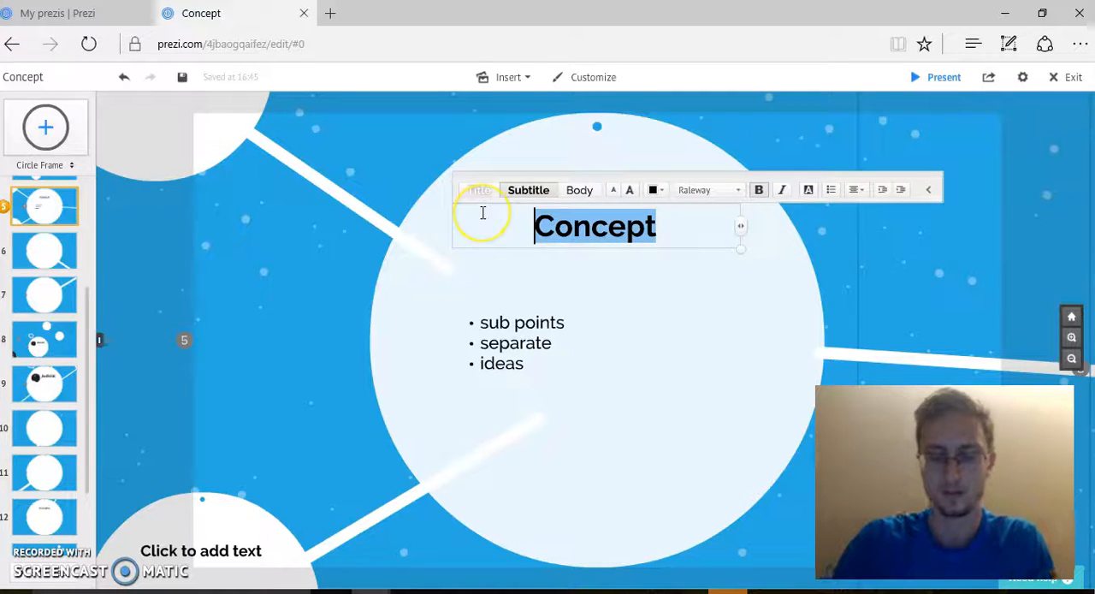
{"action": "type", "text": "Legislative"}
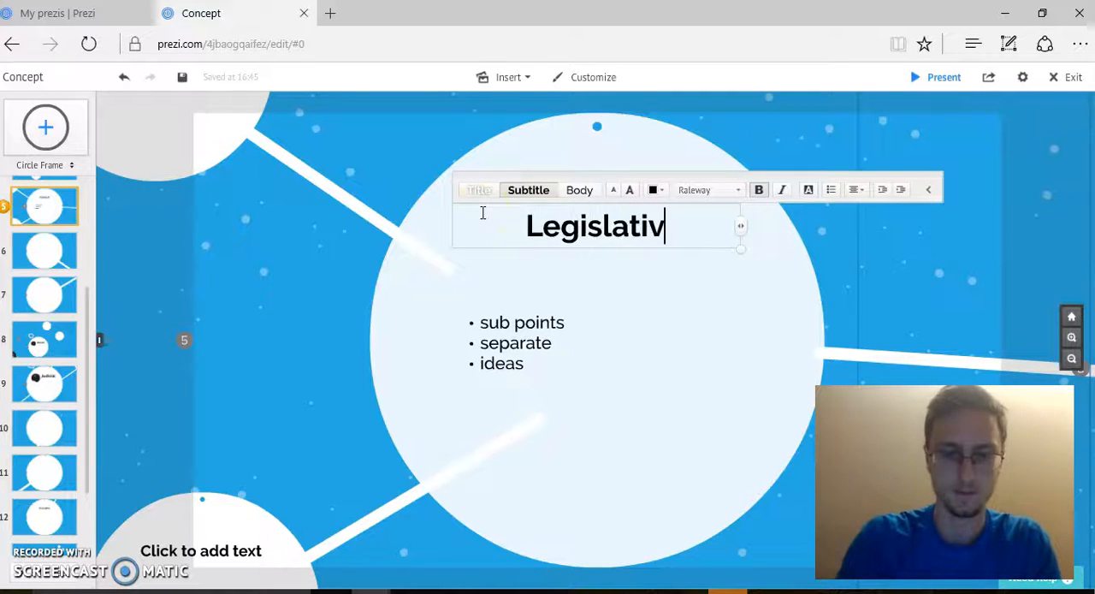
Step: Replace the heading placeholder in the small node above and left of Legislative with "Senate", correcting its spelling with the spell checker's suggestion
{"action": "left_click", "coordinate": [1071, 359]}
{"action": "left_click_drag", "start_coordinate": [450, 146], "coordinate": [656, 288]}
{"action": "left_click", "coordinate": [575, 272]}
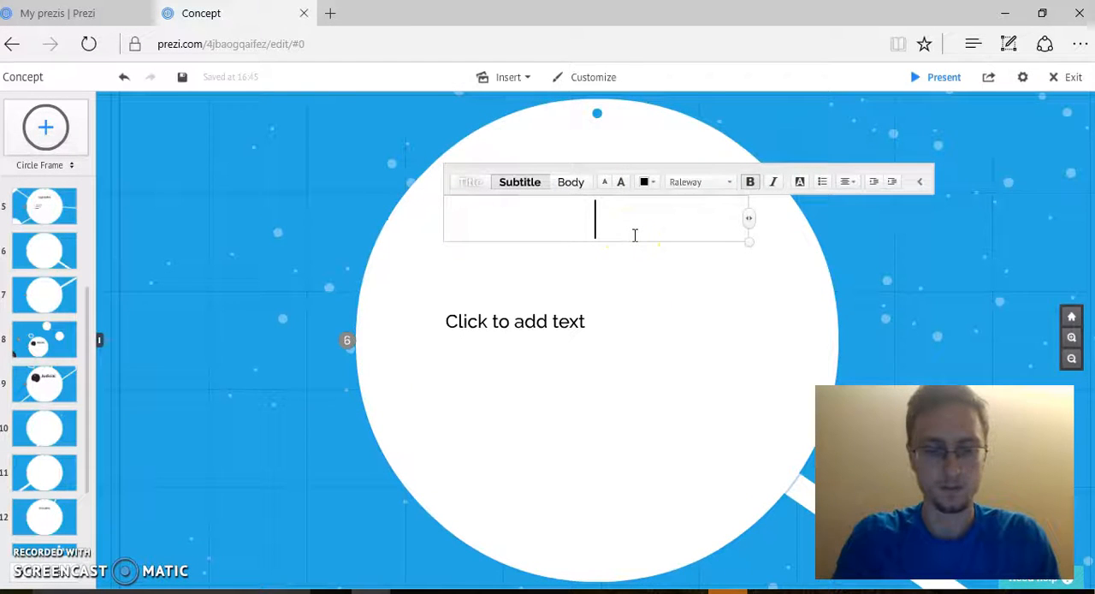
{"action": "type", "text": "Seneate"}
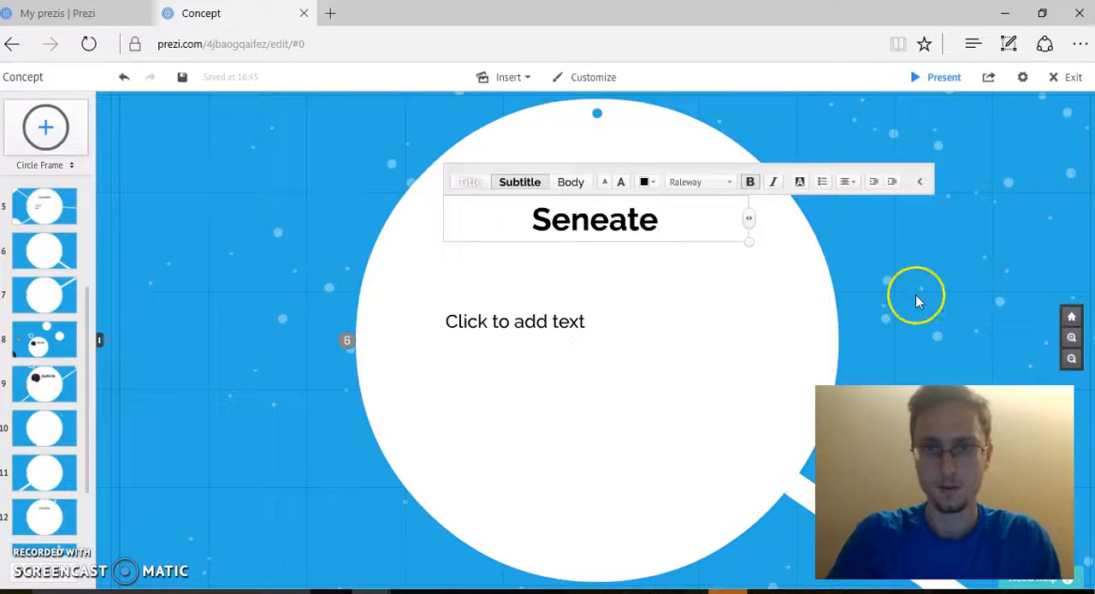
{"action": "left_click", "coordinate": [917, 301]}
{"action": "left_click", "coordinate": [639, 219]}
{"action": "left_click", "coordinate": [637, 221]}
{"action": "left_click", "coordinate": [612, 221]}
{"action": "right_click", "coordinate": [614, 221]}
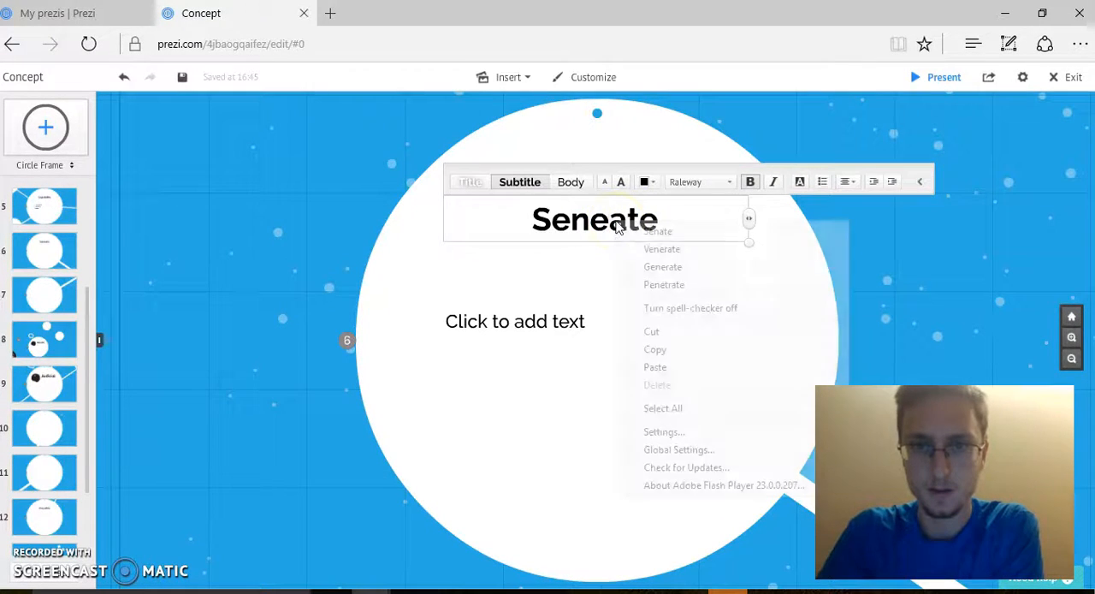
{"action": "left_click", "coordinate": [650, 229]}
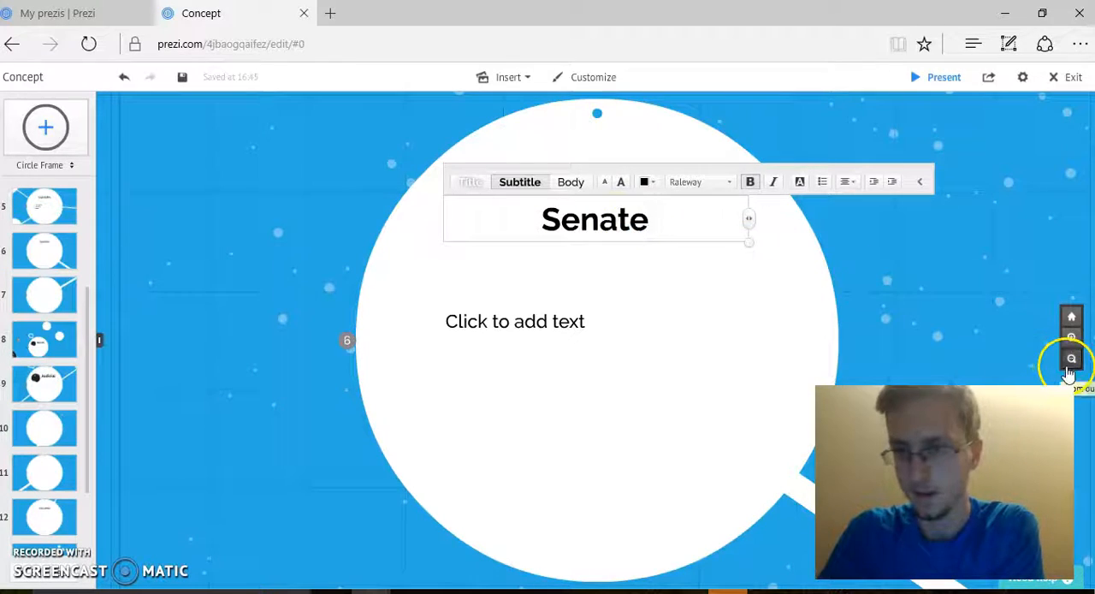
Step: Look over the US Government node diagram on the canvas and the list of path steps beside it
{"action": "left_click", "coordinate": [1067, 360]}
{"action": "left_click", "coordinate": [1069, 359]}
{"action": "left_click", "coordinate": [1068, 366]}
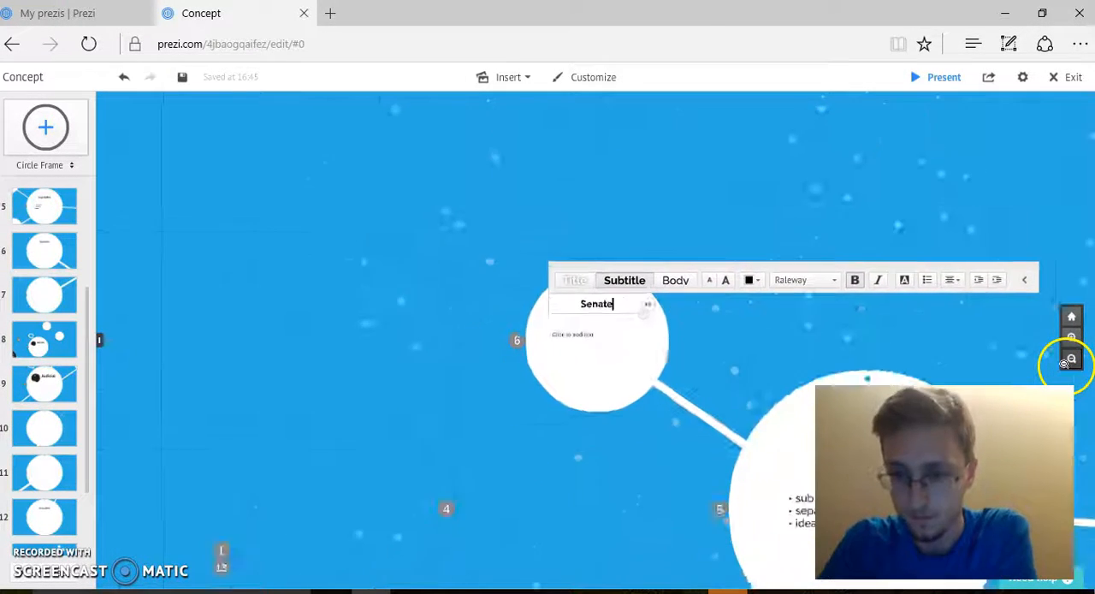
{"action": "left_click_drag", "start_coordinate": [799, 219], "coordinate": [641, 39]}
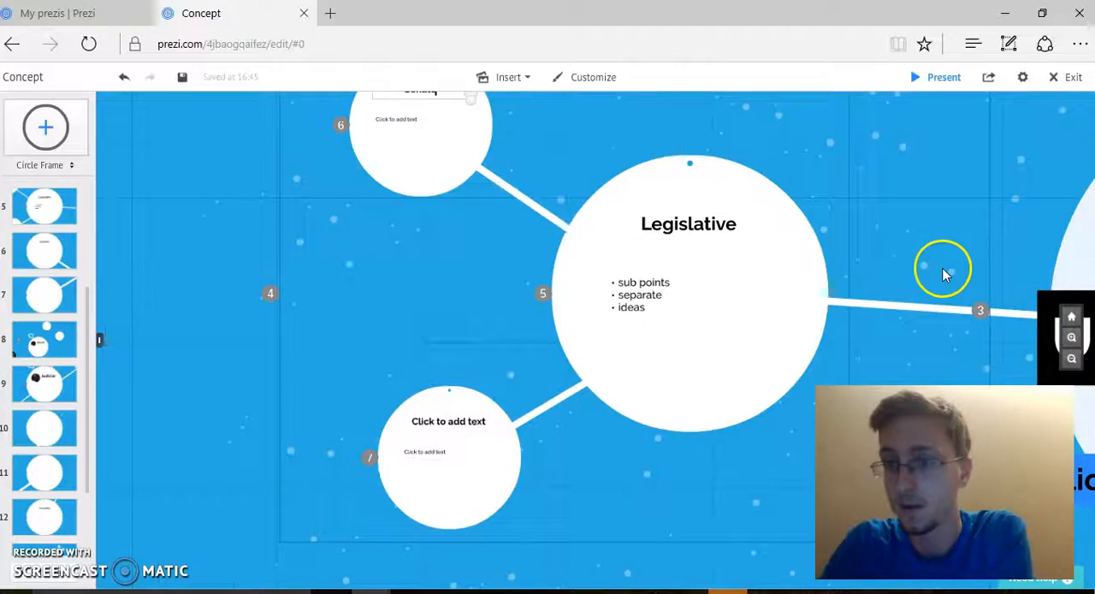
{"action": "left_click", "coordinate": [1060, 360]}
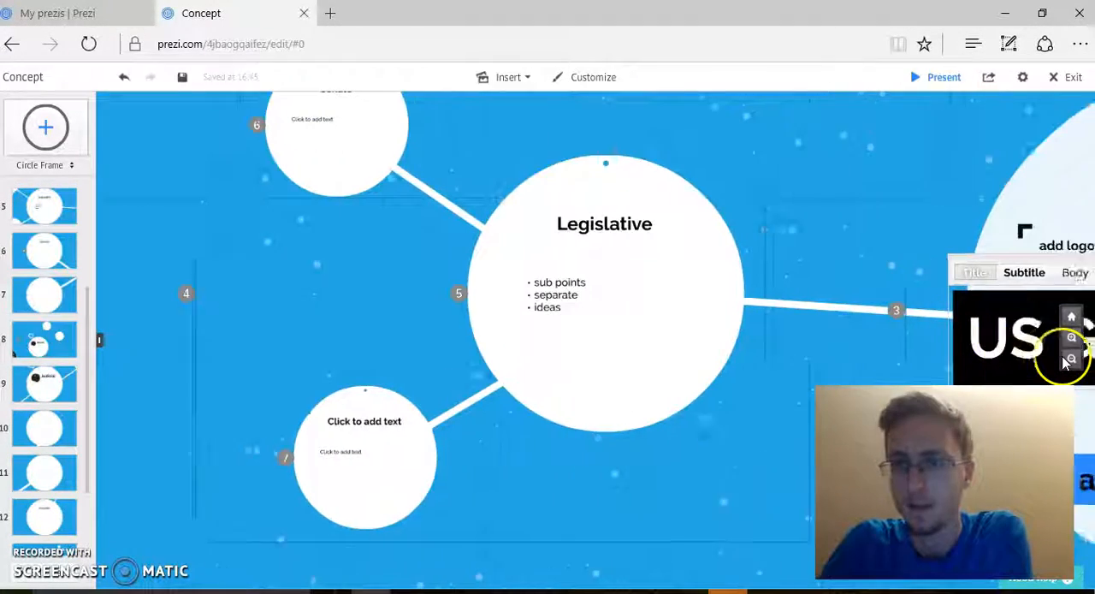
{"action": "left_click", "coordinate": [1070, 360]}
{"action": "left_click", "coordinate": [1071, 358]}
{"action": "left_click", "coordinate": [1071, 358]}
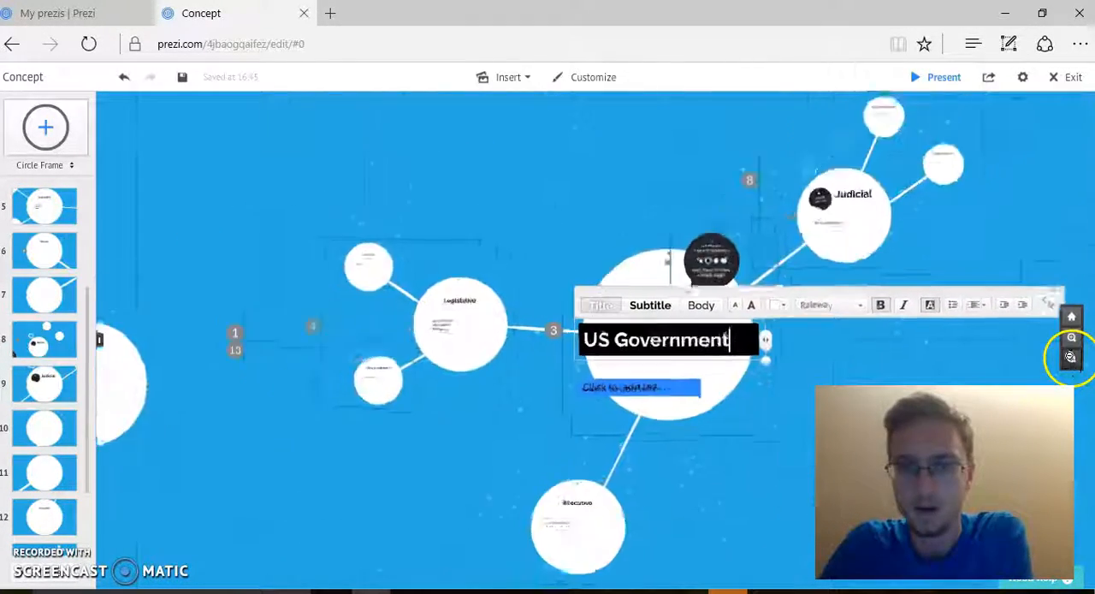
{"action": "left_click_drag", "start_coordinate": [936, 354], "coordinate": [885, 344]}
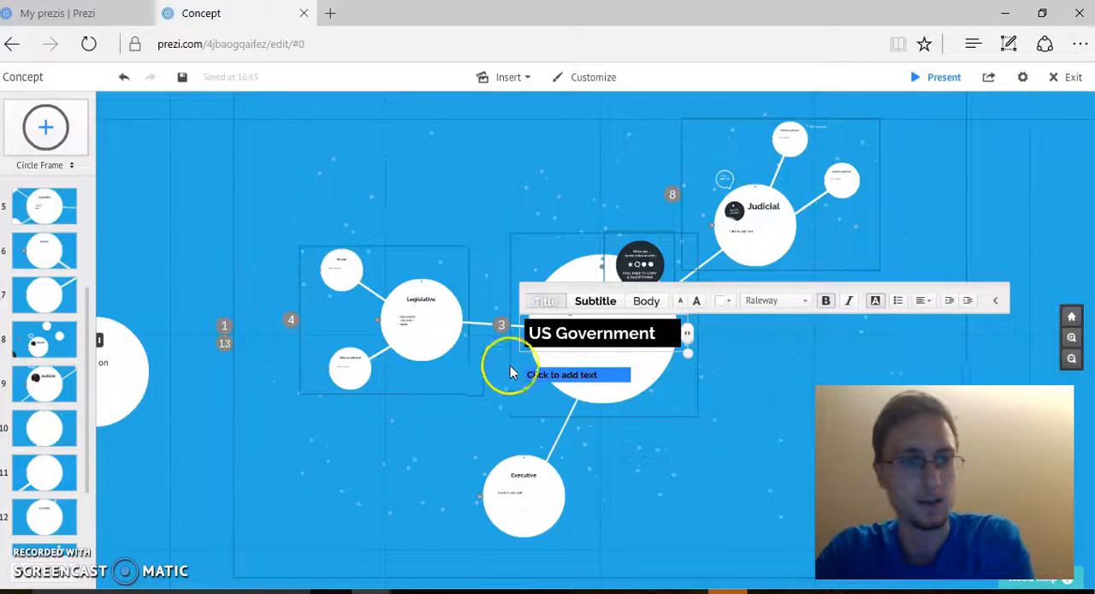
{"action": "left_click_drag", "start_coordinate": [92, 326], "coordinate": [85, 166]}
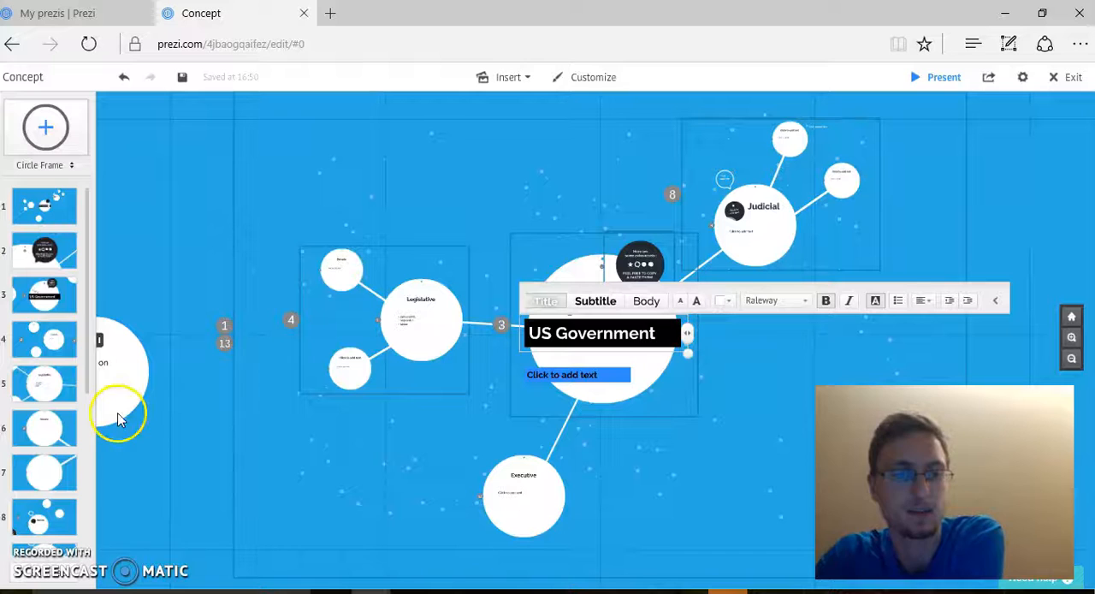
{"action": "left_click_drag", "start_coordinate": [87, 342], "coordinate": [84, 296]}
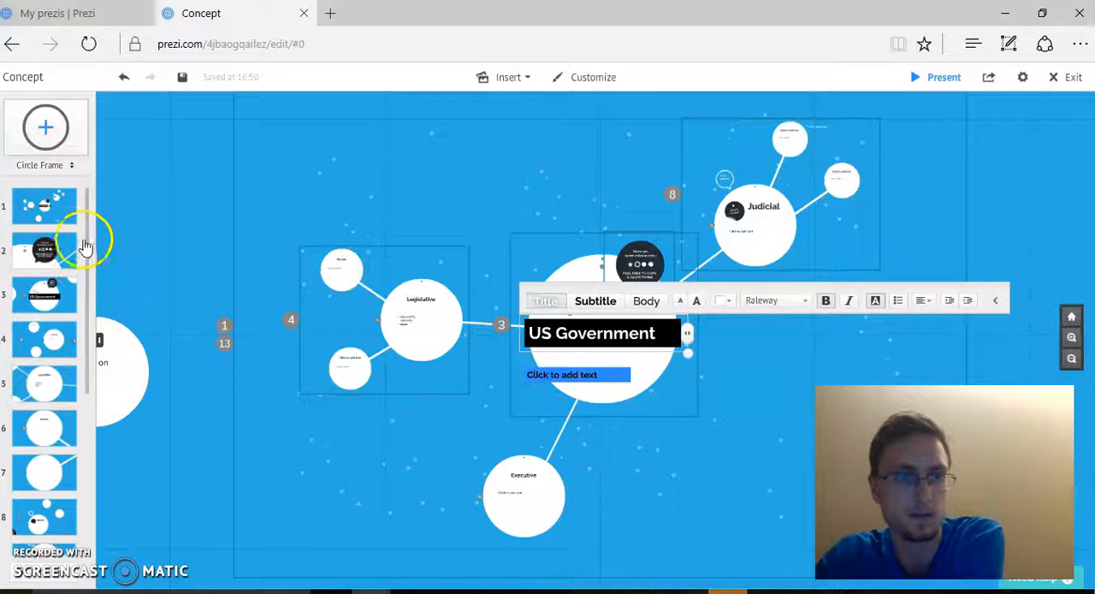
{"action": "left_click_drag", "start_coordinate": [65, 229], "coordinate": [46, 190]}
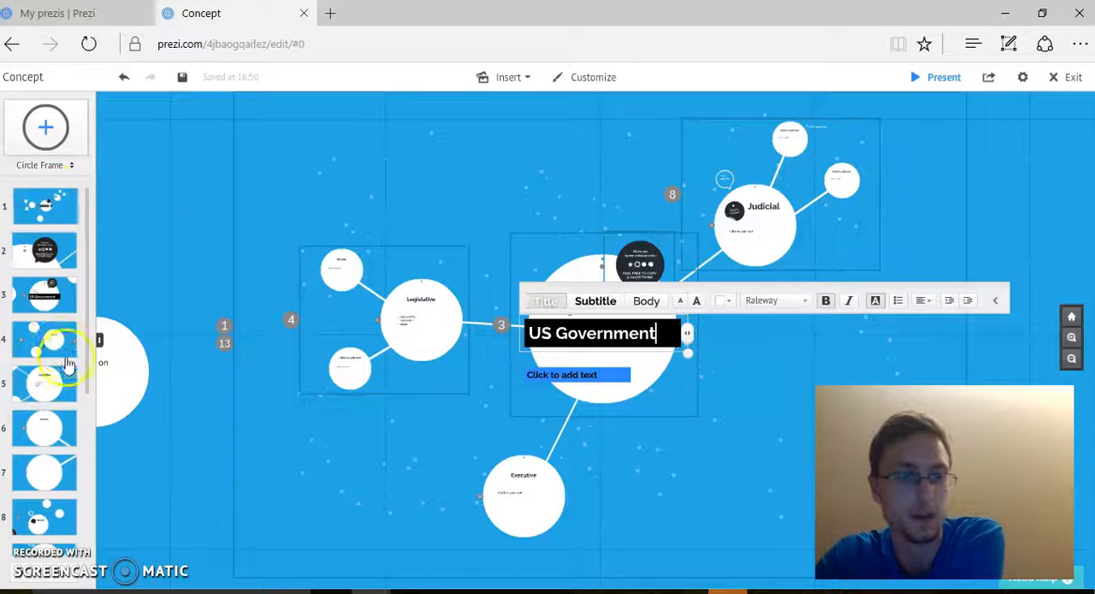
Step: Edit the presentation path so the "Put PB on slice 1" frame comes first, and finish path editing
{"action": "left_click", "coordinate": [65, 583]}
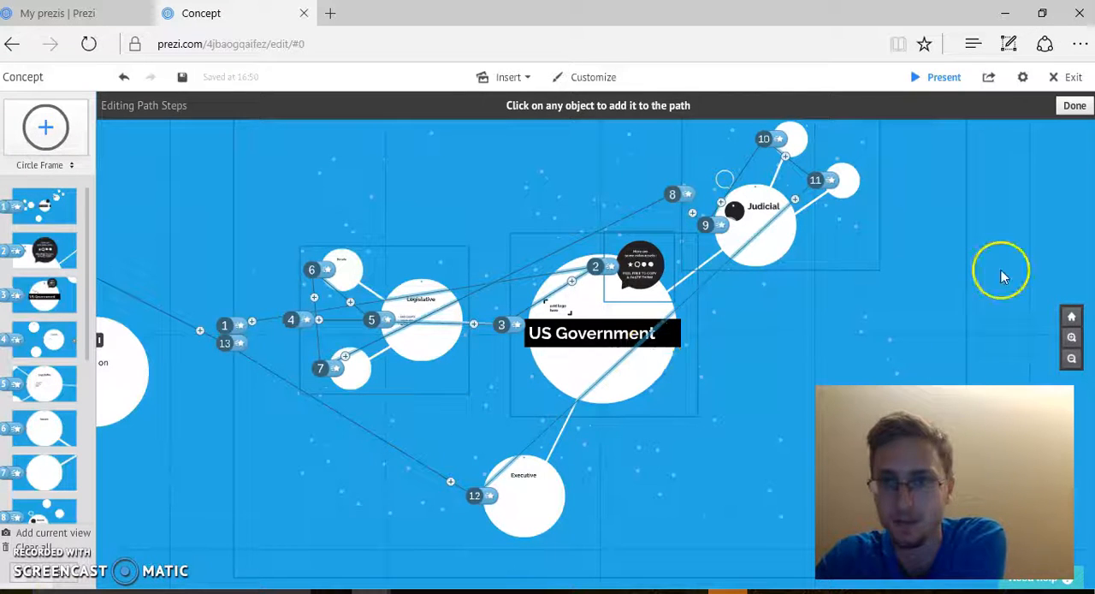
{"action": "left_click", "coordinate": [1072, 359]}
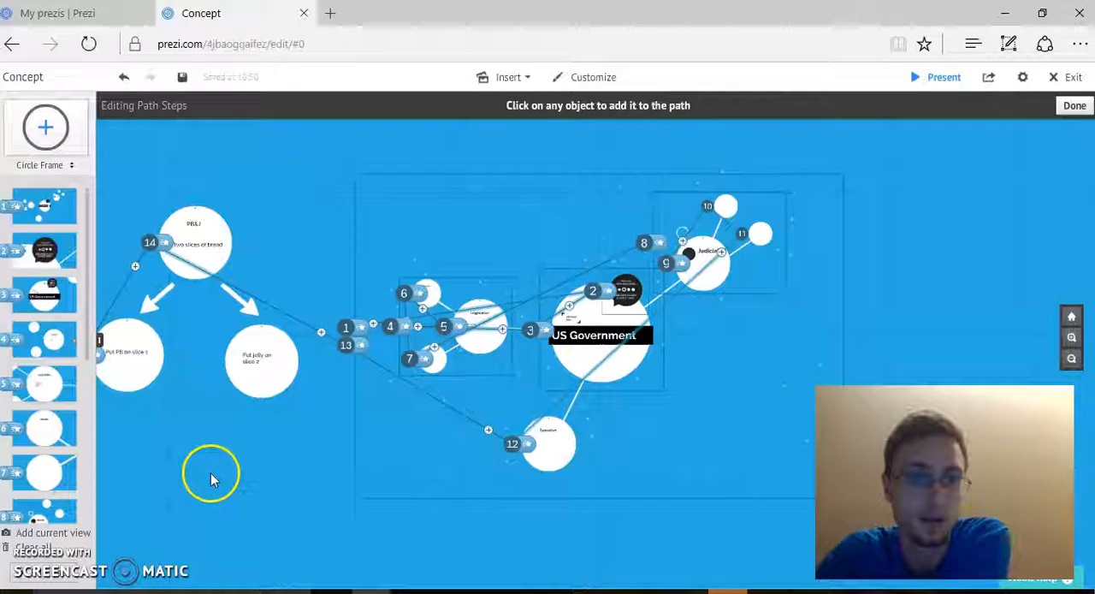
{"action": "left_click_drag", "start_coordinate": [210, 471], "coordinate": [282, 482]}
{"action": "left_click", "coordinate": [198, 399]}
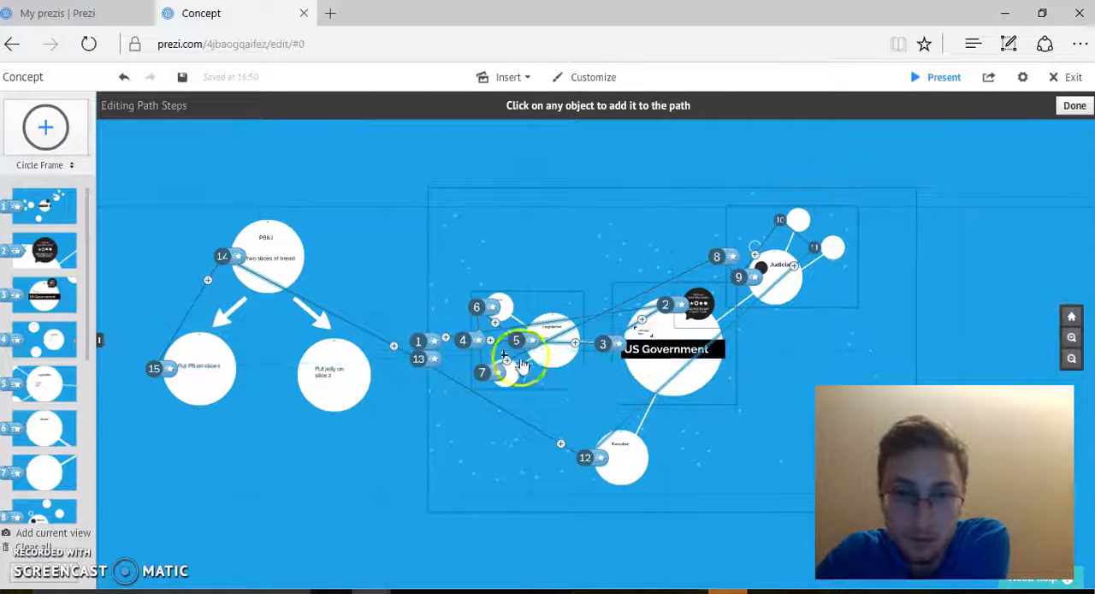
{"action": "left_click", "coordinate": [433, 280]}
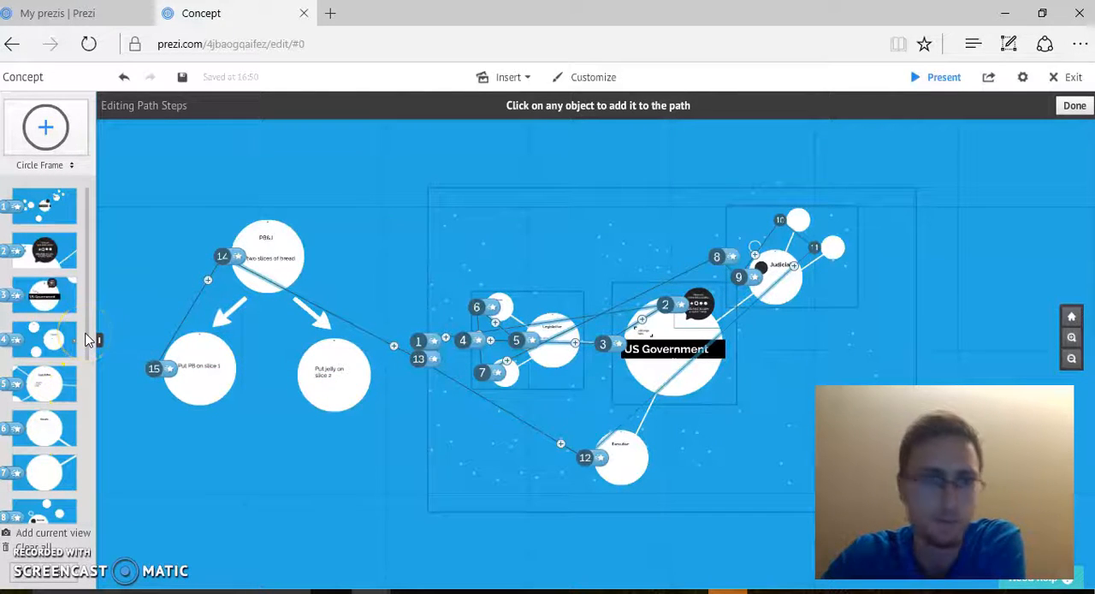
{"action": "left_click_drag", "start_coordinate": [90, 342], "coordinate": [43, 201]}
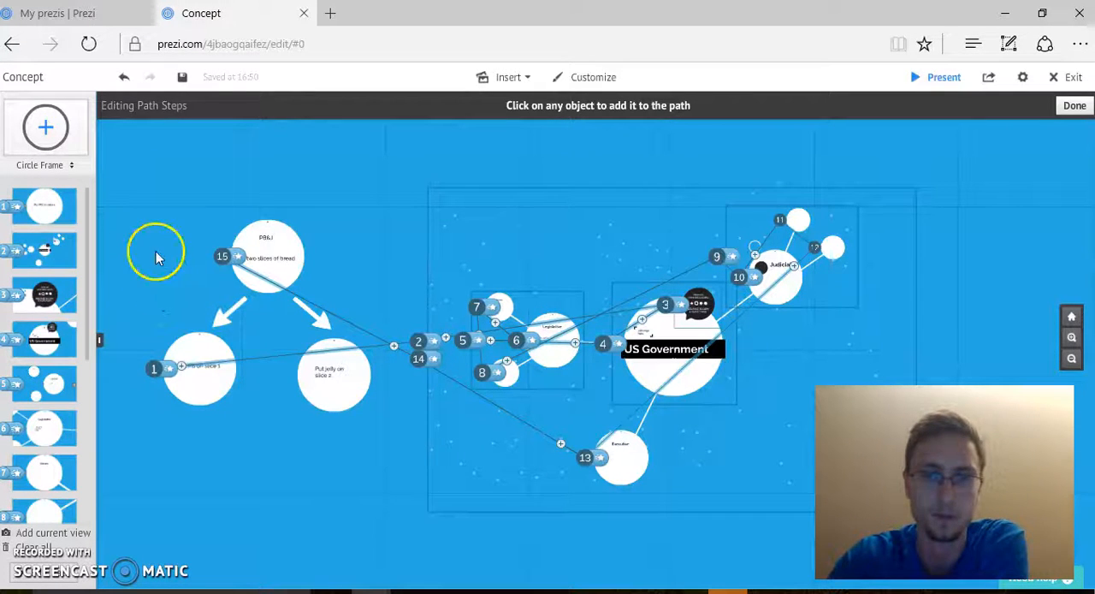
{"action": "left_click", "coordinate": [66, 583]}
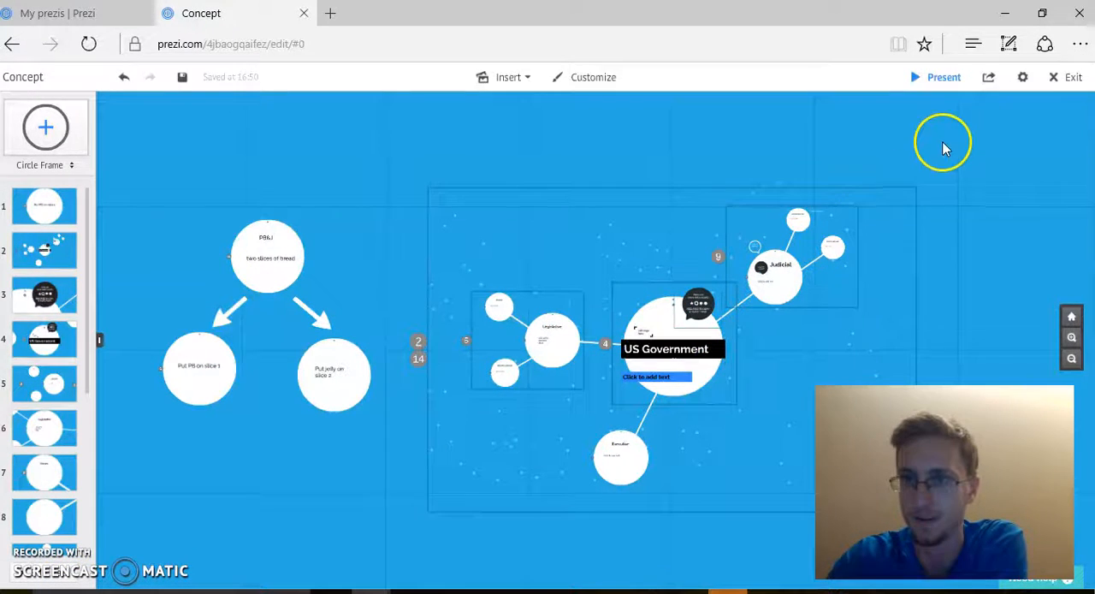
Step: Preview the presentation through its first path steps up to the extra assets bubble, and return to editing
{"action": "left_click", "coordinate": [944, 90]}
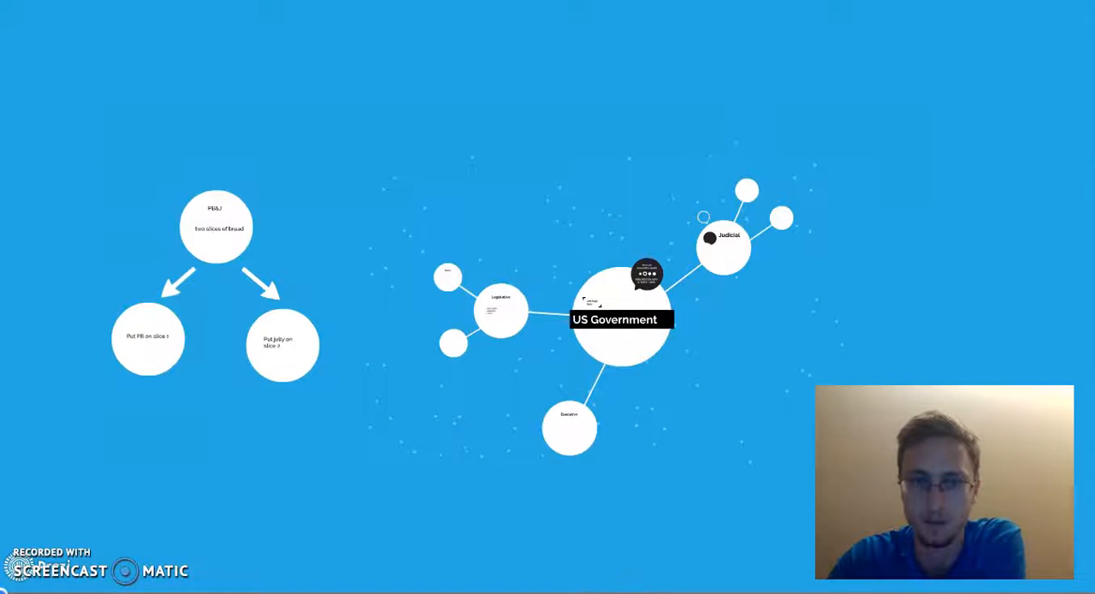
{"action": "key", "text": "Right"}
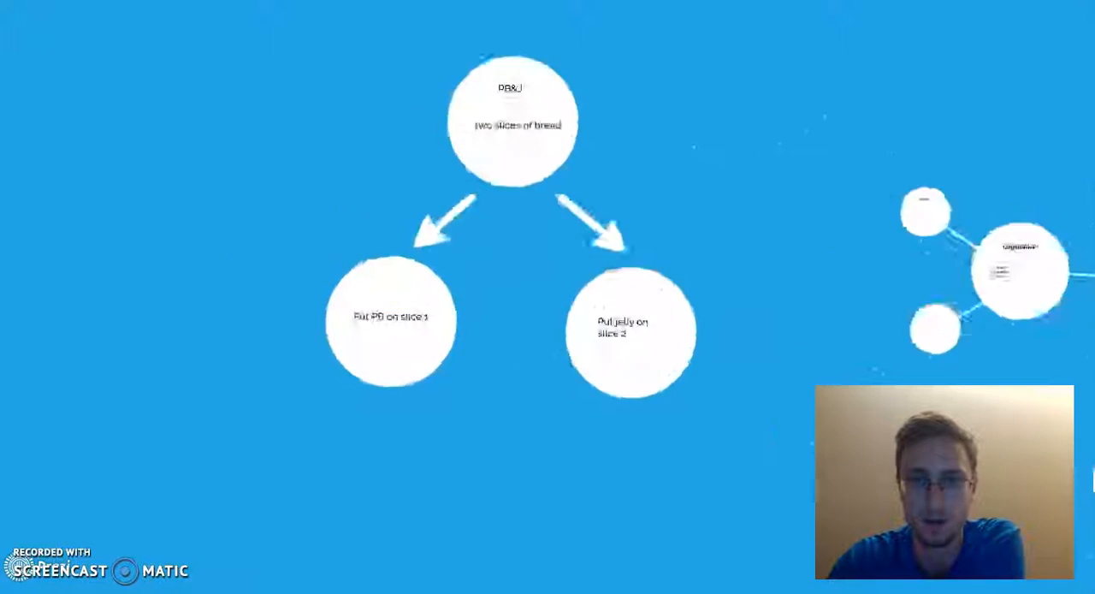
{"action": "key", "text": "Right"}
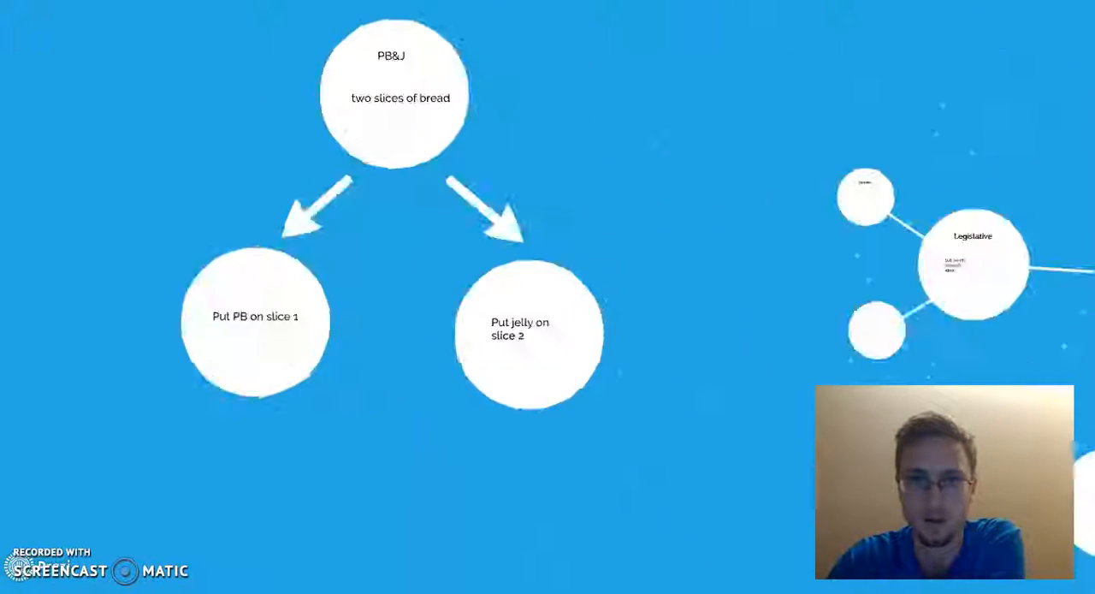
{"action": "key", "text": "Right"}
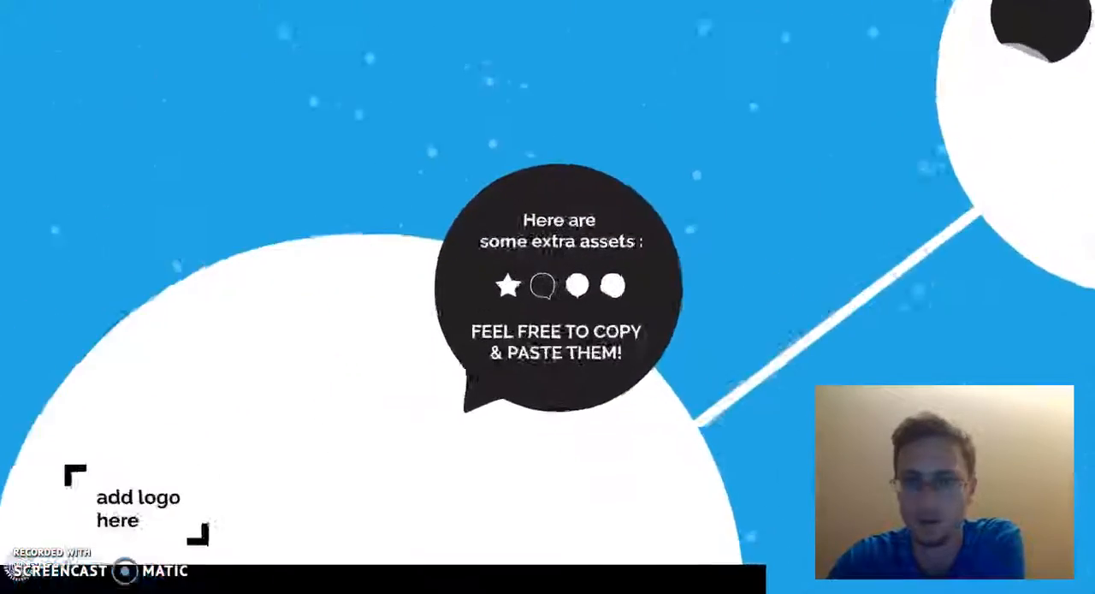
{"action": "key", "text": "Escape"}
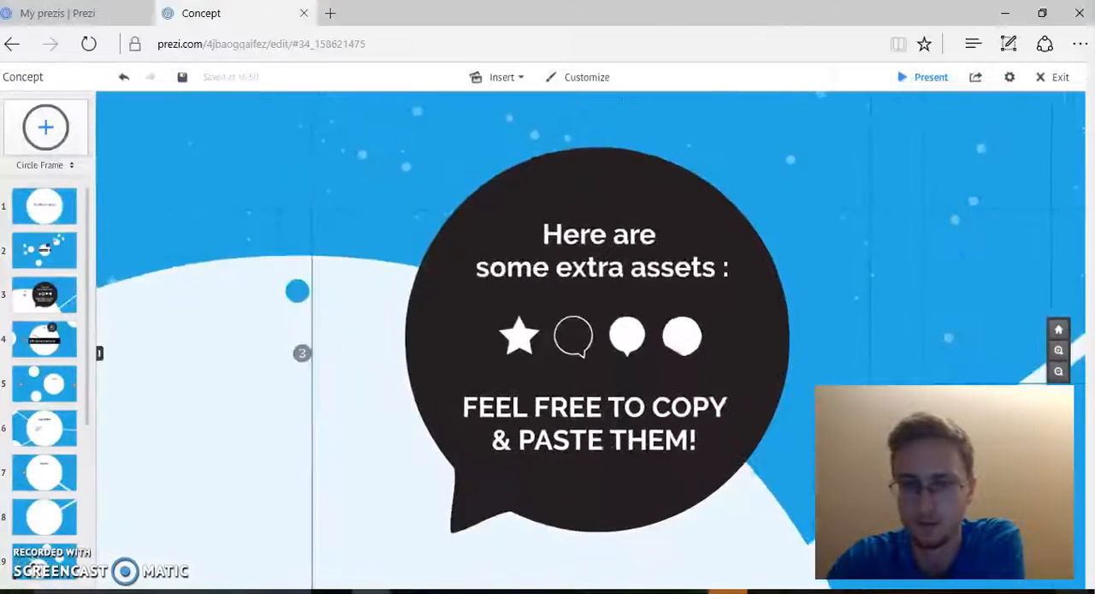
Step: Look over the whole canvas, with the PB&J flow diagram beside the US Government nodes
{"action": "left_click", "coordinate": [674, 404]}
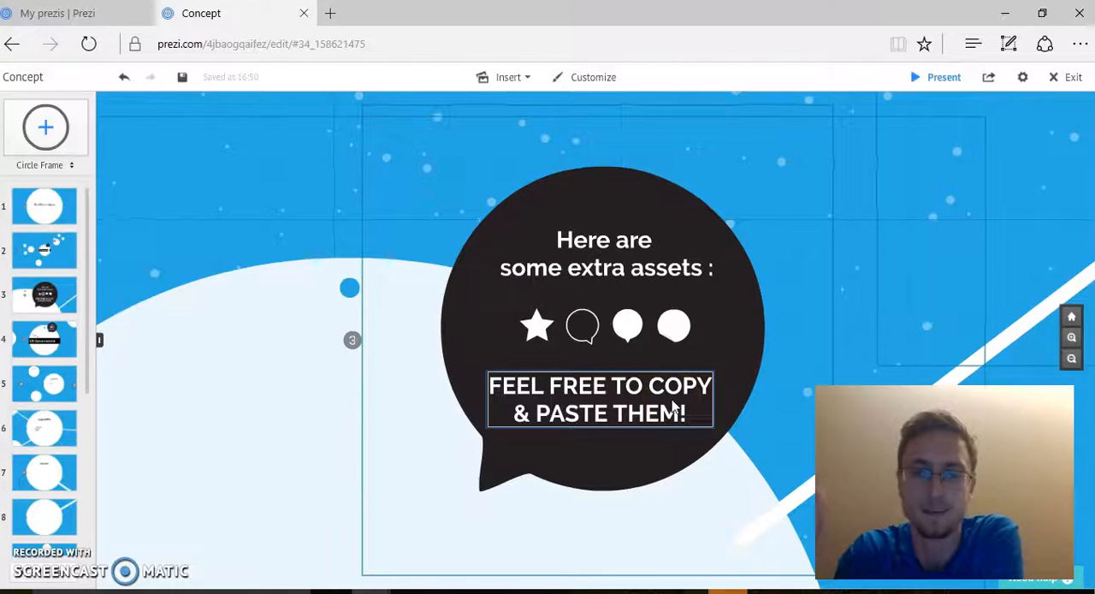
{"action": "left_click", "coordinate": [178, 317]}
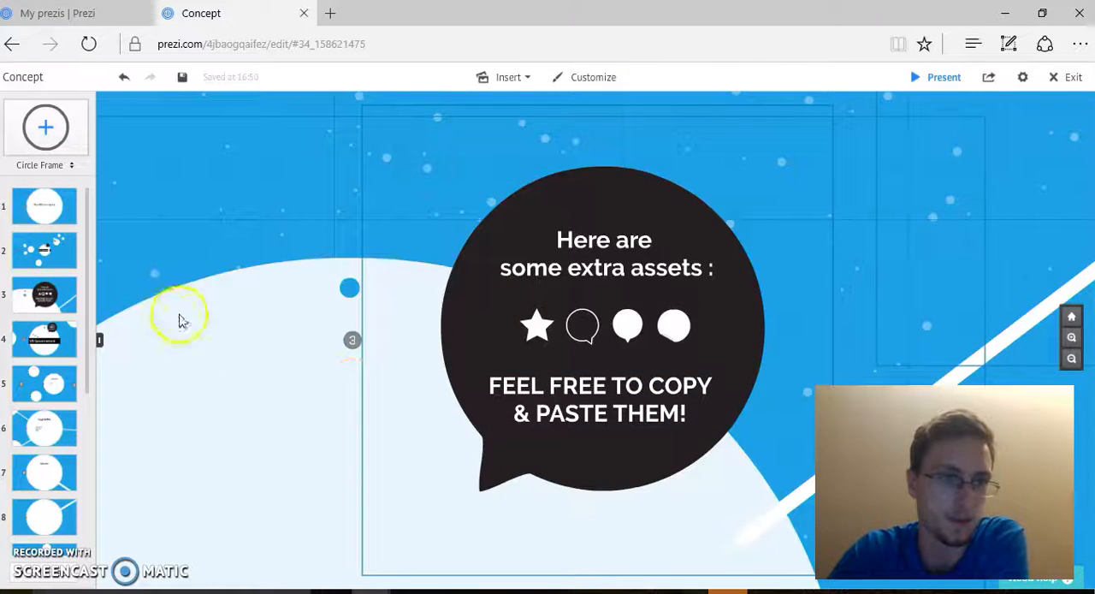
{"action": "left_click_drag", "start_coordinate": [90, 274], "coordinate": [90, 206]}
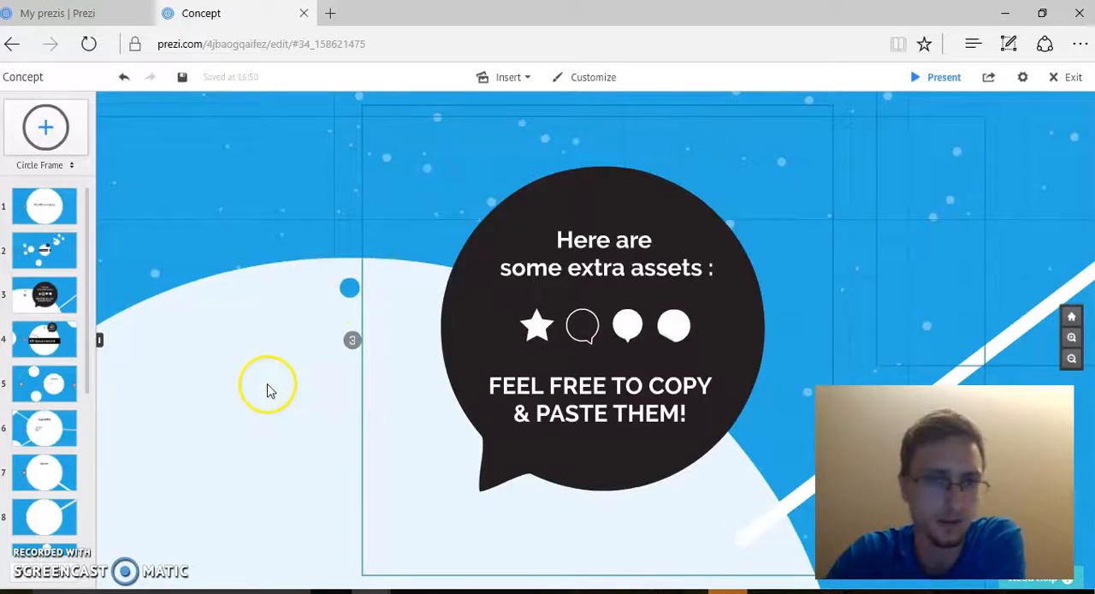
{"action": "scroll", "coordinate": [267, 390], "scroll_direction": "down", "scroll_amount": 5}
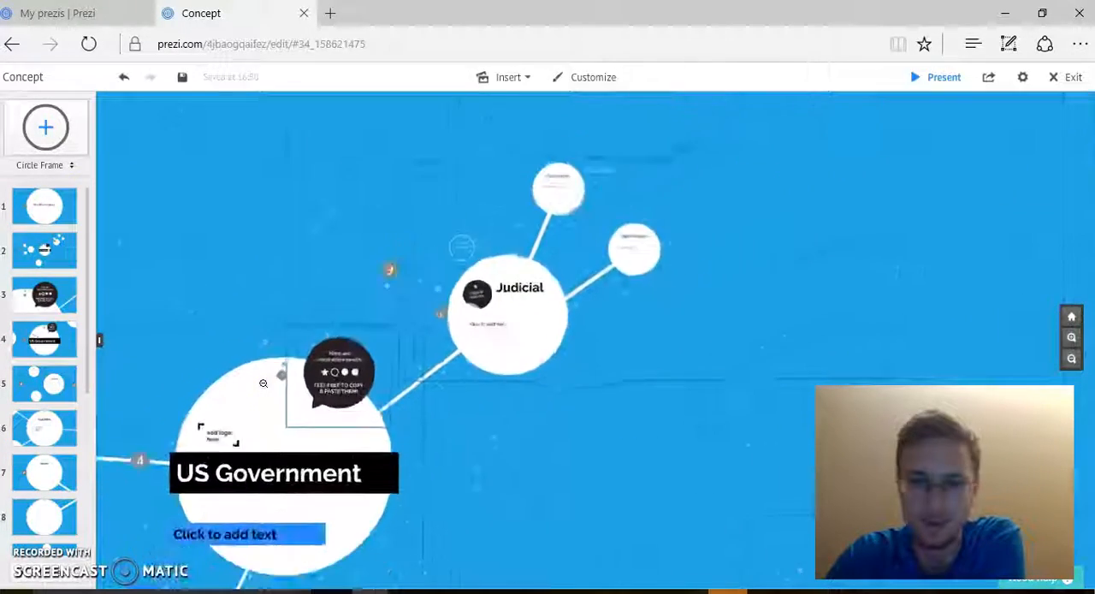
{"action": "left_click_drag", "start_coordinate": [234, 303], "coordinate": [460, 237]}
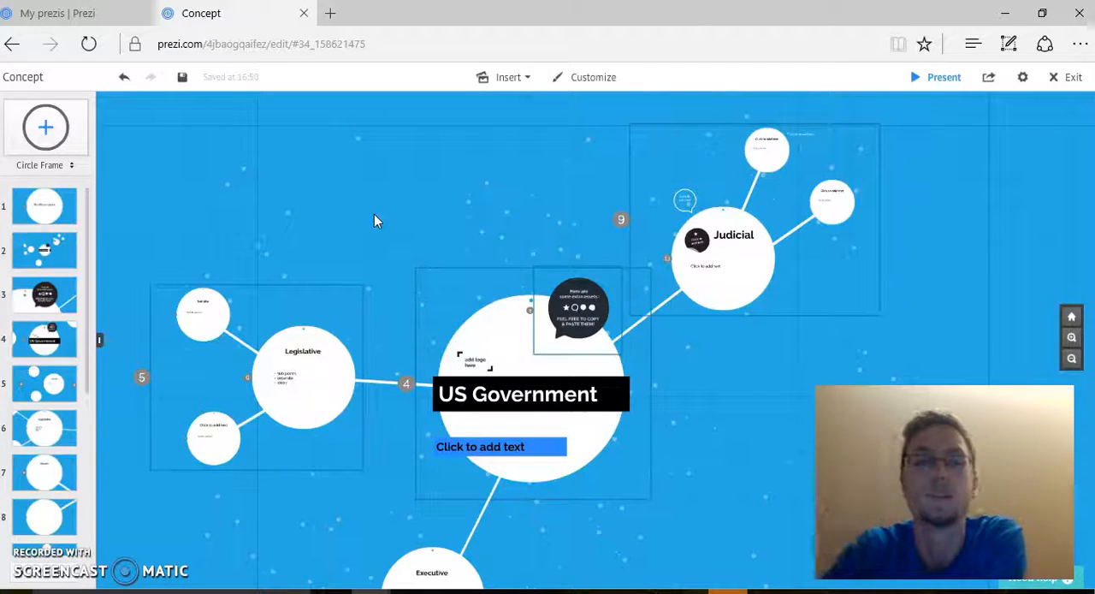
{"action": "scroll", "coordinate": [378, 256], "scroll_direction": "down", "scroll_amount": 3}
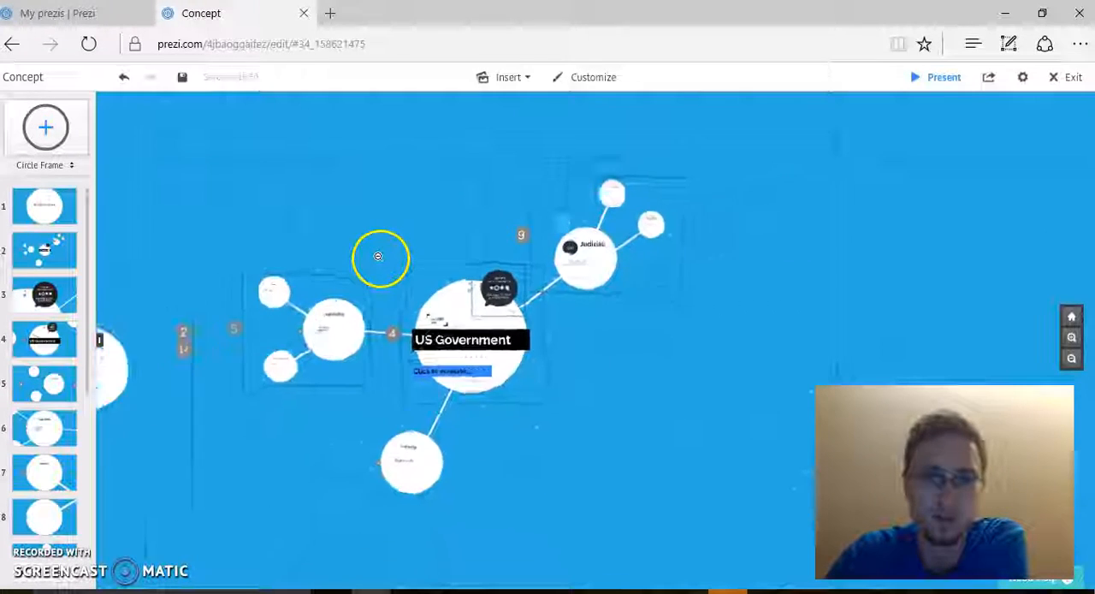
{"action": "left_click_drag", "start_coordinate": [731, 369], "coordinate": [898, 400]}
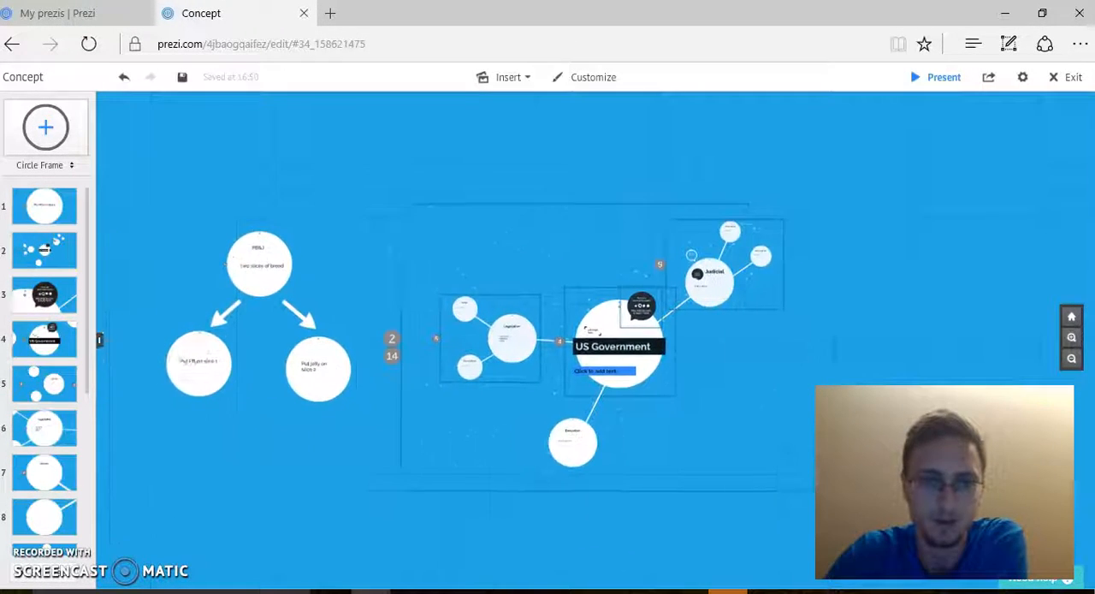